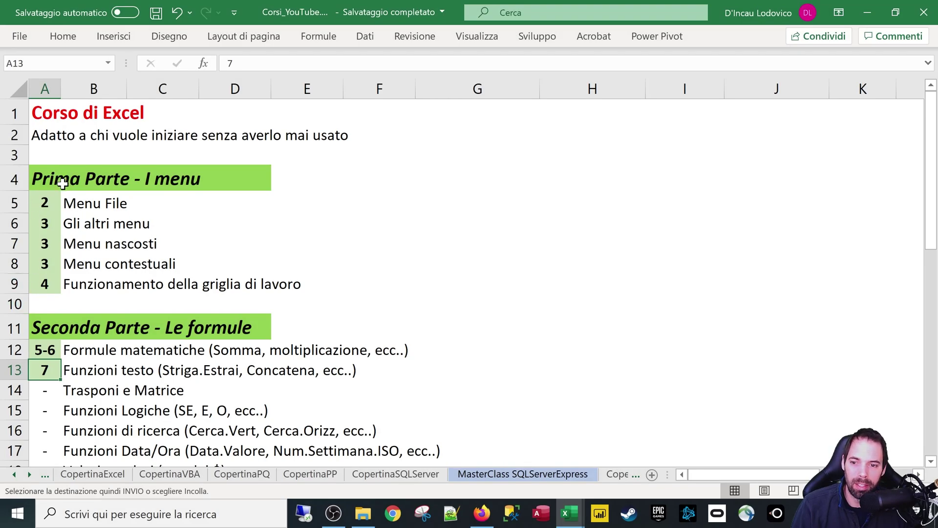
- Select the Trasponi e Matrice topic cell A14 in the course outline
{"action": "left_click_drag", "start_coordinate": [42, 392], "coordinate": [167, 389]}
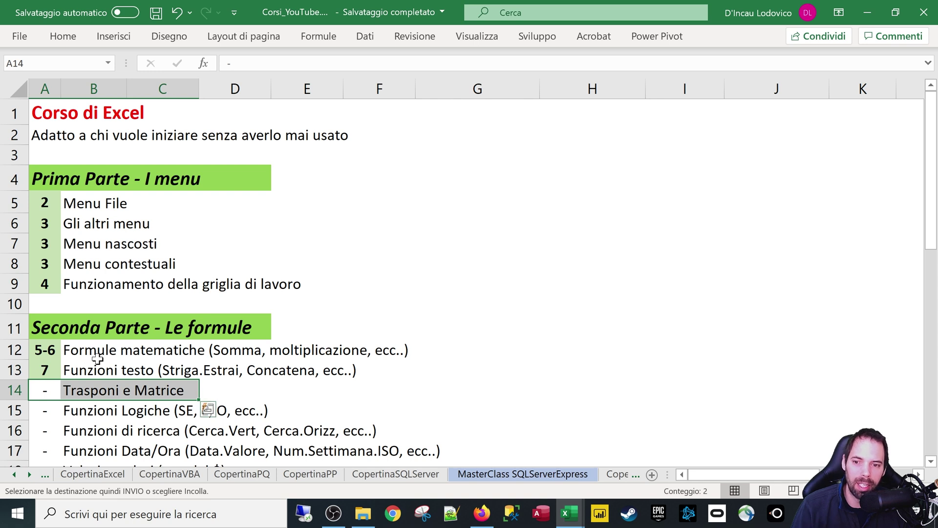
{"action": "left_click", "coordinate": [47, 389]}
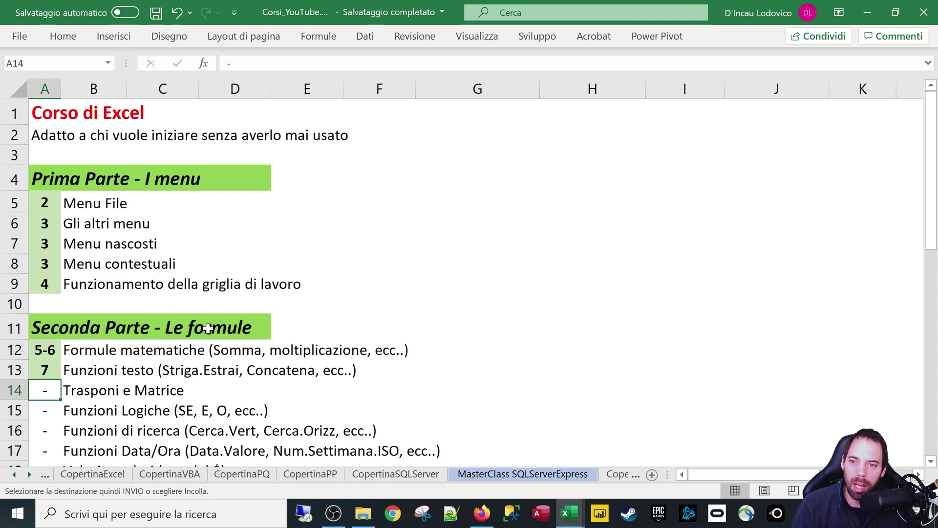
- Create a new workbook from the 'Benvenuto in Excel' template
{"action": "left_click", "coordinate": [25, 36]}
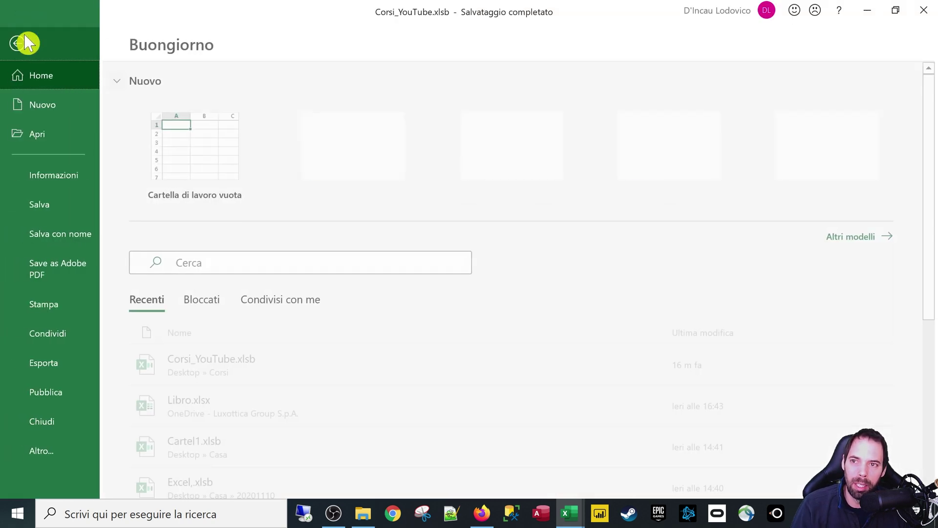
{"action": "left_click", "coordinate": [61, 104]}
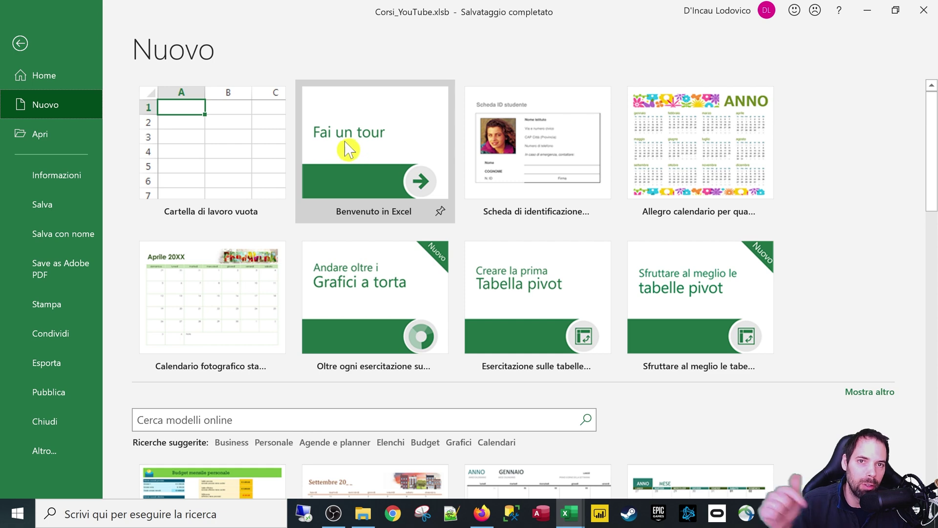
{"action": "left_click", "coordinate": [20, 43]}
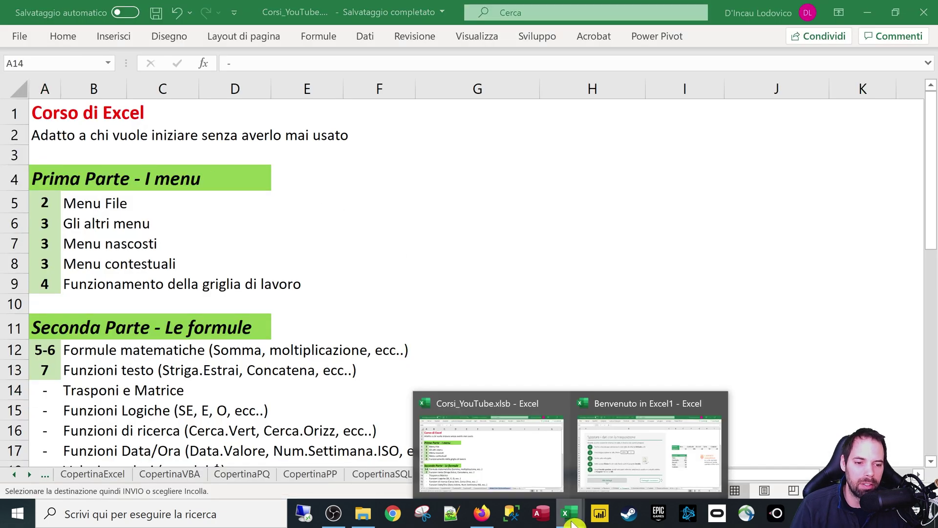
- Switch to the Benvenuto in Excel1 workbook and browse its 4. Trasporre lesson sheet
{"action": "left_click", "coordinate": [648, 450]}
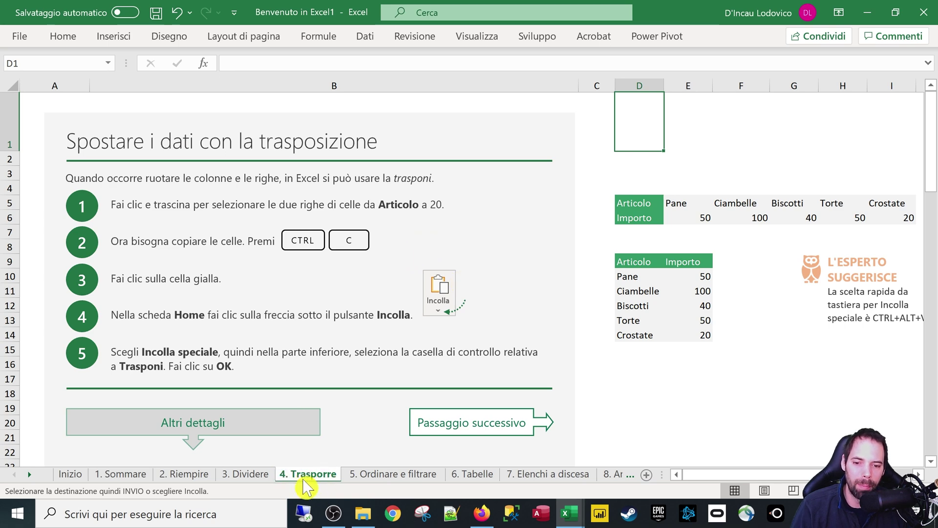
{"action": "scroll", "coordinate": [294, 271], "scroll_direction": "down", "scroll_amount": 3}
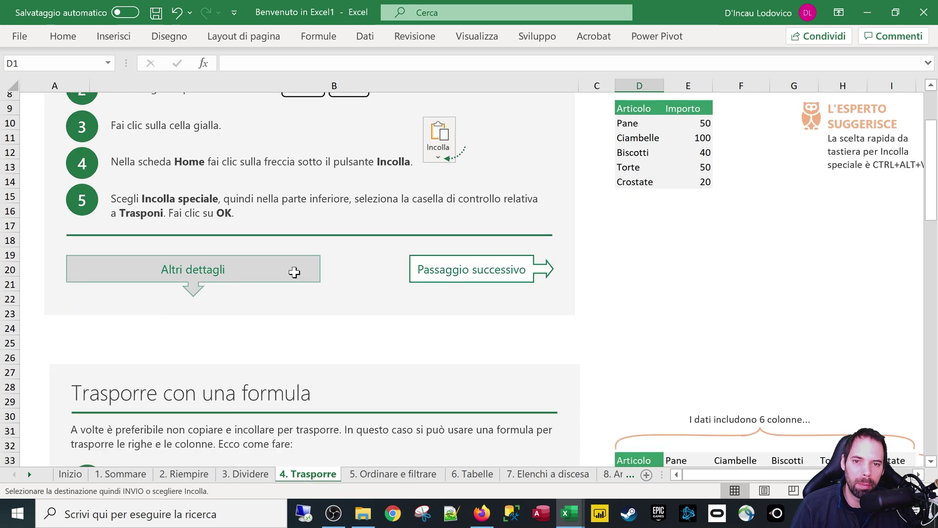
{"action": "scroll", "coordinate": [298, 294], "scroll_direction": "down", "scroll_amount": 2}
{"action": "scroll", "coordinate": [298, 295], "scroll_direction": "down", "scroll_amount": 5}
{"action": "scroll", "coordinate": [288, 296], "scroll_direction": "down", "scroll_amount": 4}
{"action": "scroll", "coordinate": [287, 299], "scroll_direction": "down", "scroll_amount": 6}
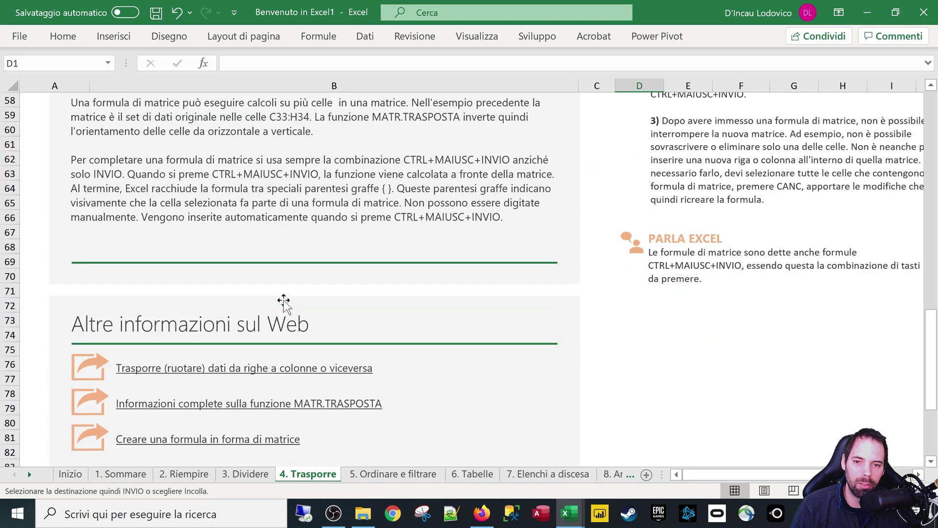
{"action": "scroll", "coordinate": [287, 305], "scroll_direction": "down", "scroll_amount": 3}
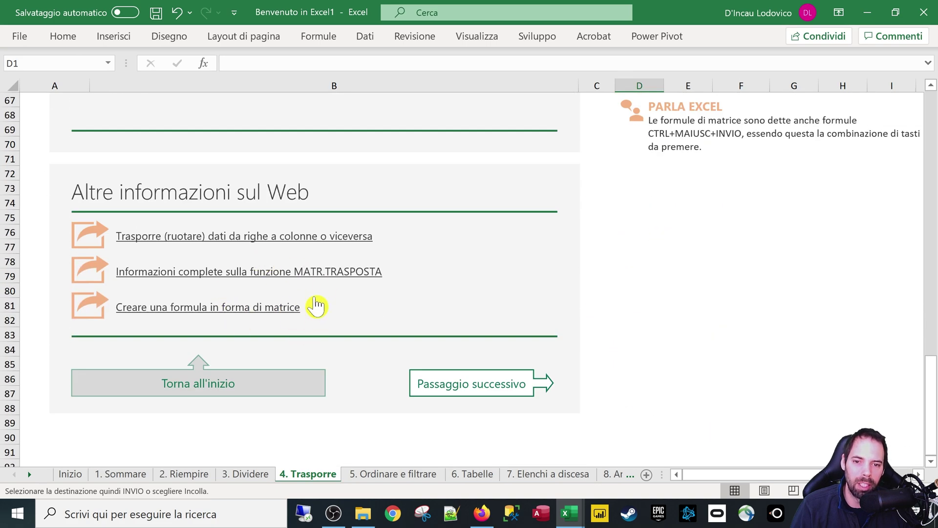
{"action": "left_click", "coordinate": [697, 292]}
{"action": "scroll", "coordinate": [806, 328], "scroll_direction": "up", "scroll_amount": 6}
{"action": "scroll", "coordinate": [789, 318], "scroll_direction": "up", "scroll_amount": 9}
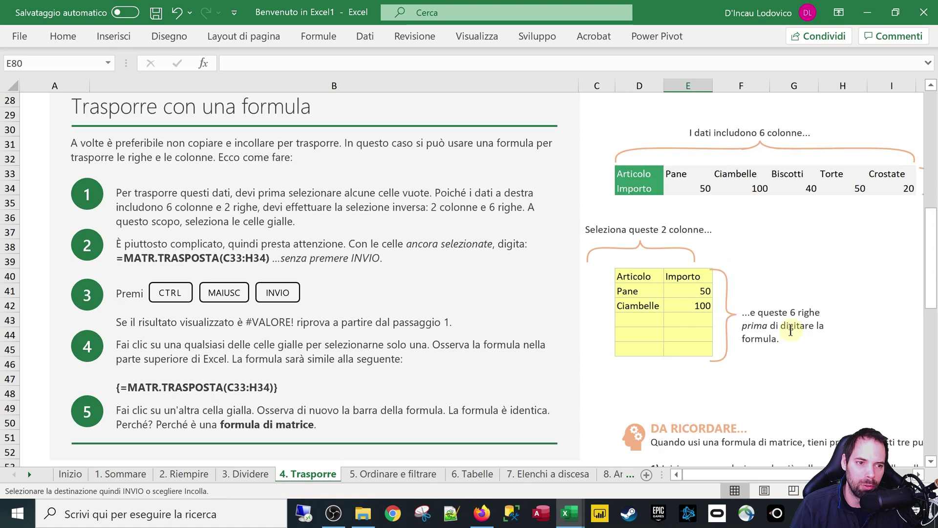
{"action": "scroll", "coordinate": [790, 328], "scroll_direction": "up", "scroll_amount": 5}
{"action": "scroll", "coordinate": [788, 332], "scroll_direction": "up", "scroll_amount": 3}
{"action": "left_click", "coordinate": [748, 305]}
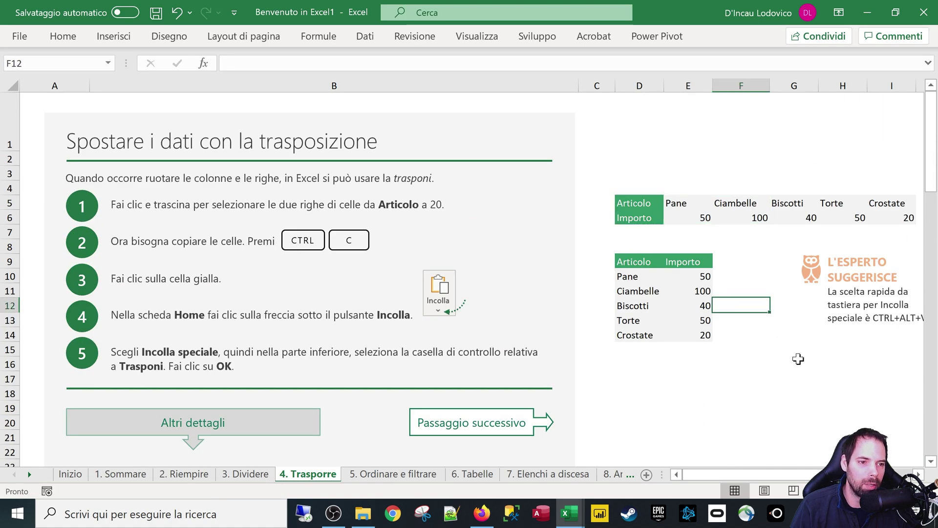
{"action": "scroll", "coordinate": [916, 477], "scroll_direction": "right", "scroll_amount": 2}
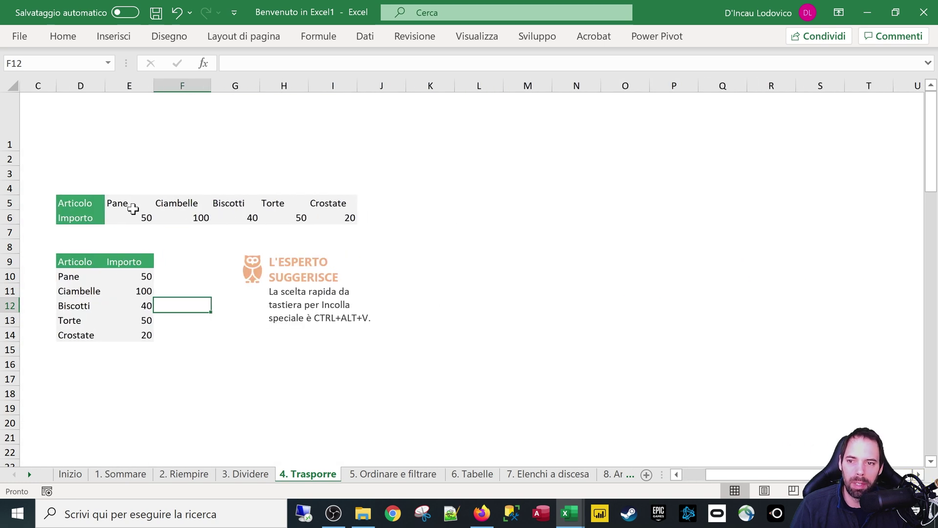
{"action": "scroll", "coordinate": [82, 200], "scroll_direction": "up", "scroll_amount": 2, "text": "ctrl"}
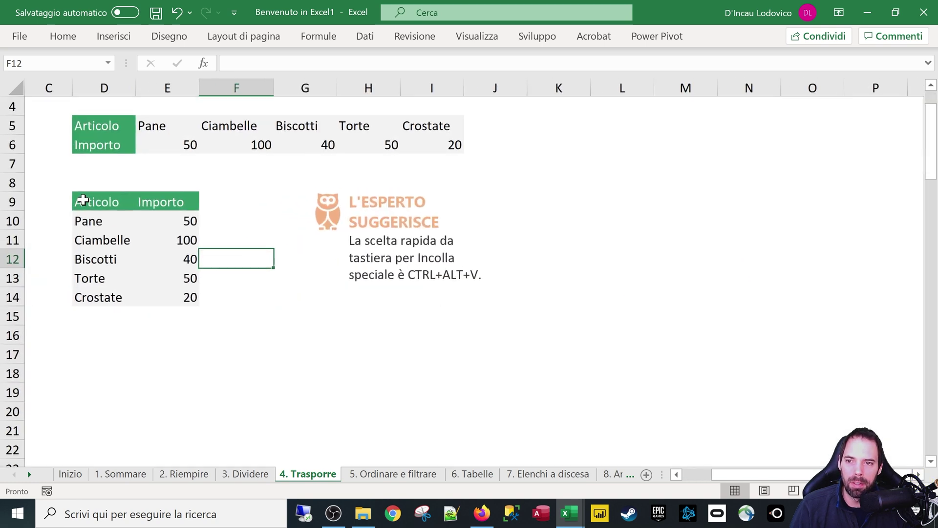
{"action": "left_click_drag", "start_coordinate": [98, 126], "coordinate": [446, 149]}
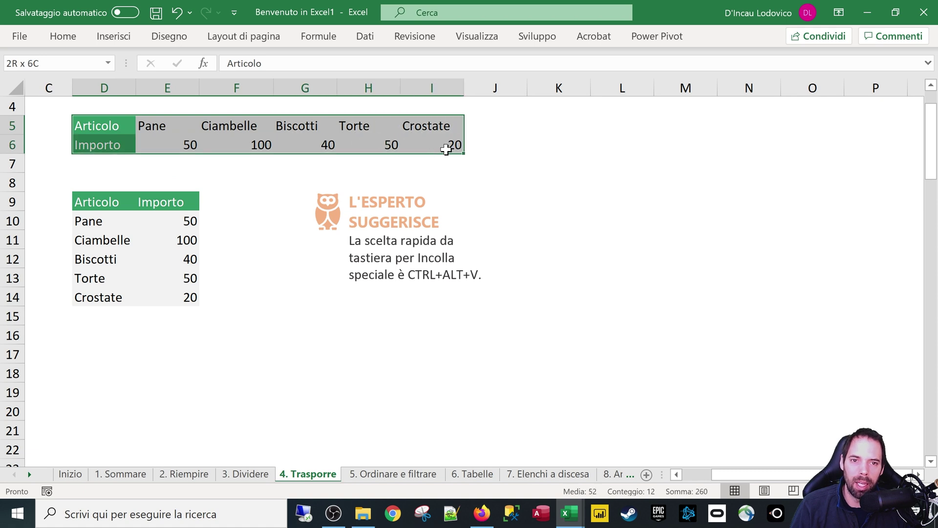
{"action": "left_click", "coordinate": [95, 126]}
{"action": "left_click", "coordinate": [96, 145]}
{"action": "left_click", "coordinate": [96, 126]}
{"action": "left_click", "coordinate": [94, 144]}
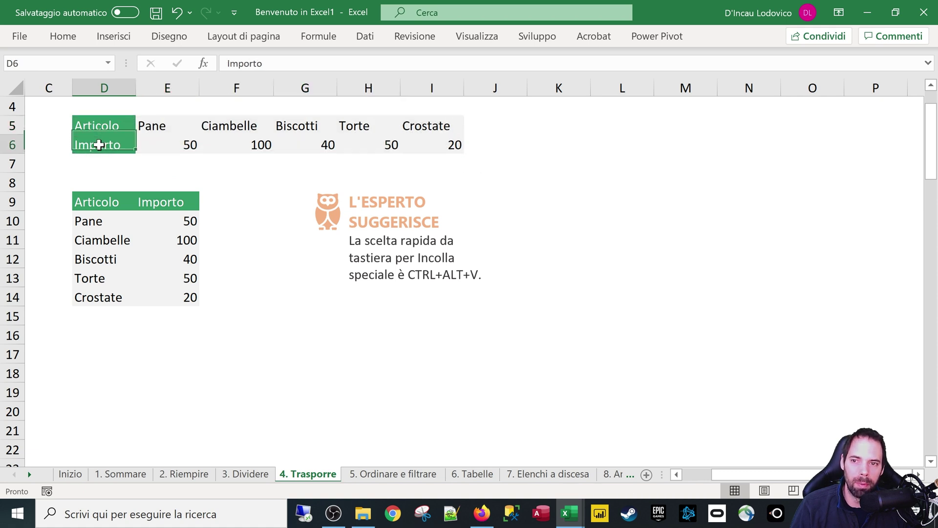
{"action": "left_click", "coordinate": [96, 127]}
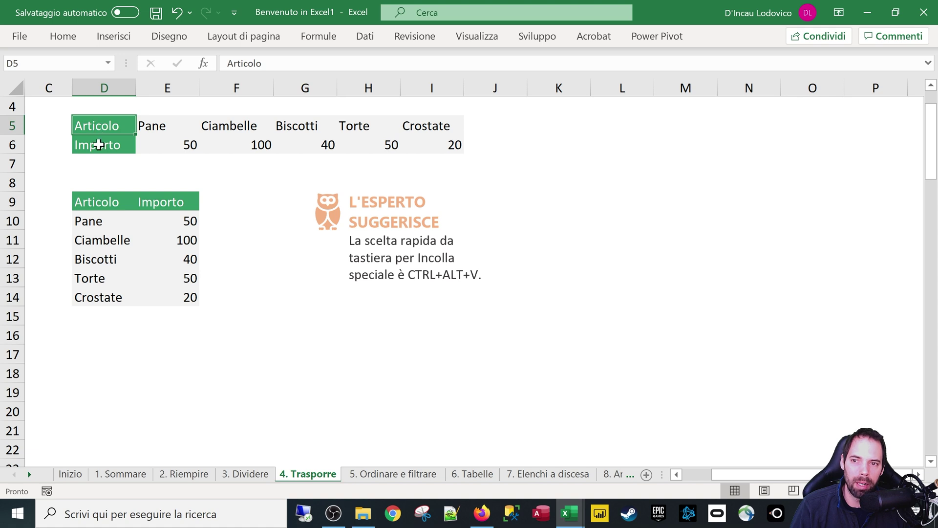
{"action": "left_click", "coordinate": [98, 145]}
{"action": "left_click_drag", "start_coordinate": [168, 127], "coordinate": [443, 127]}
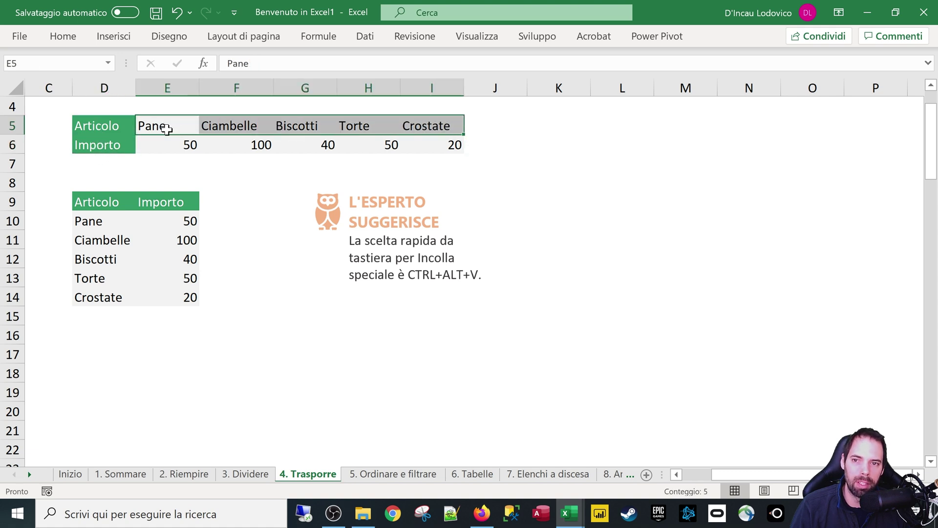
{"action": "left_click_drag", "start_coordinate": [168, 128], "coordinate": [447, 126]}
{"action": "left_click_drag", "start_coordinate": [167, 142], "coordinate": [446, 142]}
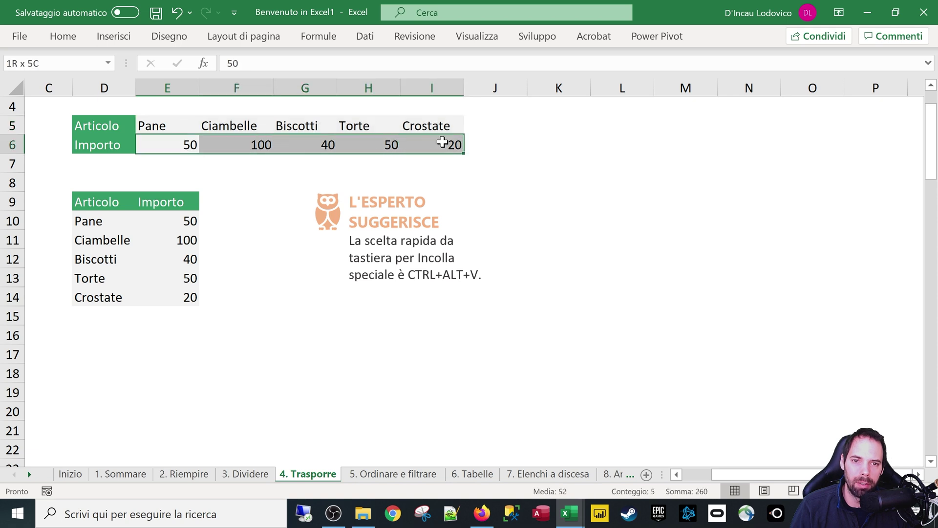
{"action": "left_click_drag", "start_coordinate": [105, 126], "coordinate": [433, 145]}
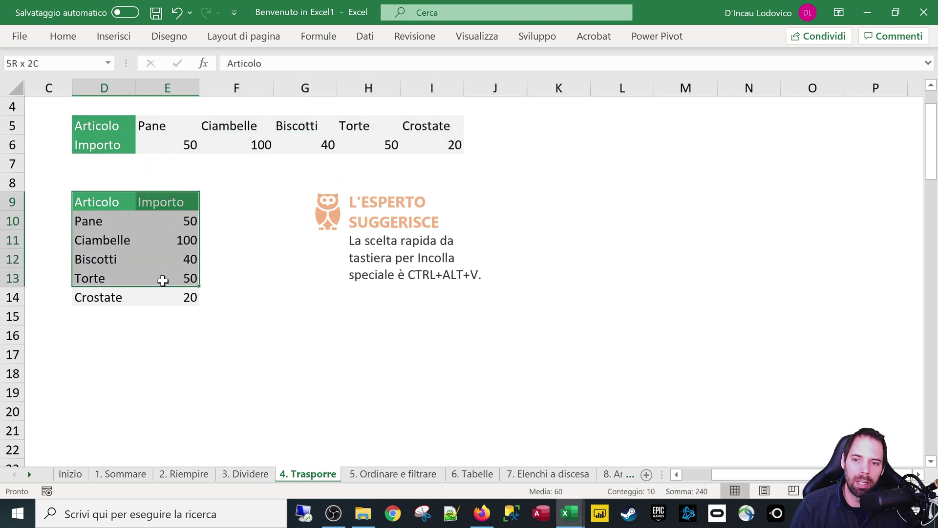
{"action": "left_click_drag", "start_coordinate": [113, 201], "coordinate": [159, 307]}
{"action": "left_click", "coordinate": [166, 335]}
{"action": "left_click", "coordinate": [100, 198]}
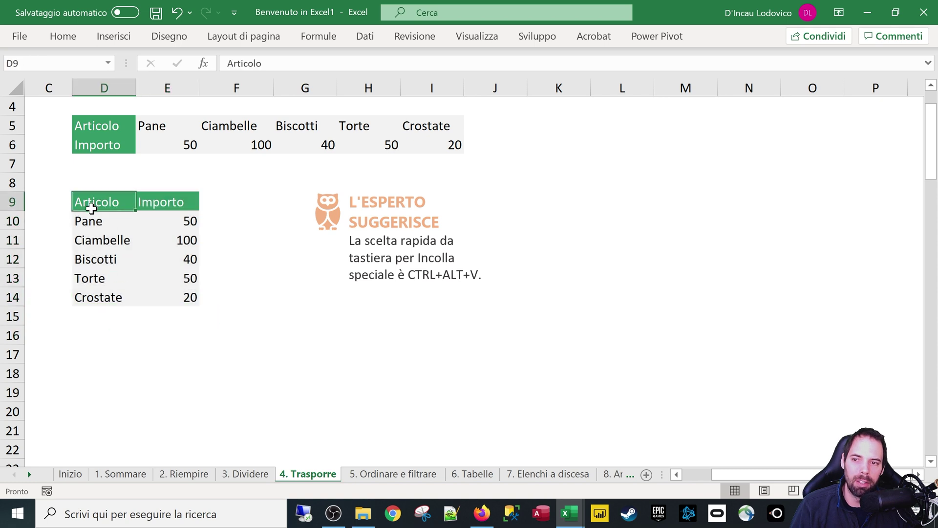
{"action": "left_click", "coordinate": [158, 195]}
{"action": "left_click_drag", "start_coordinate": [100, 221], "coordinate": [174, 300]}
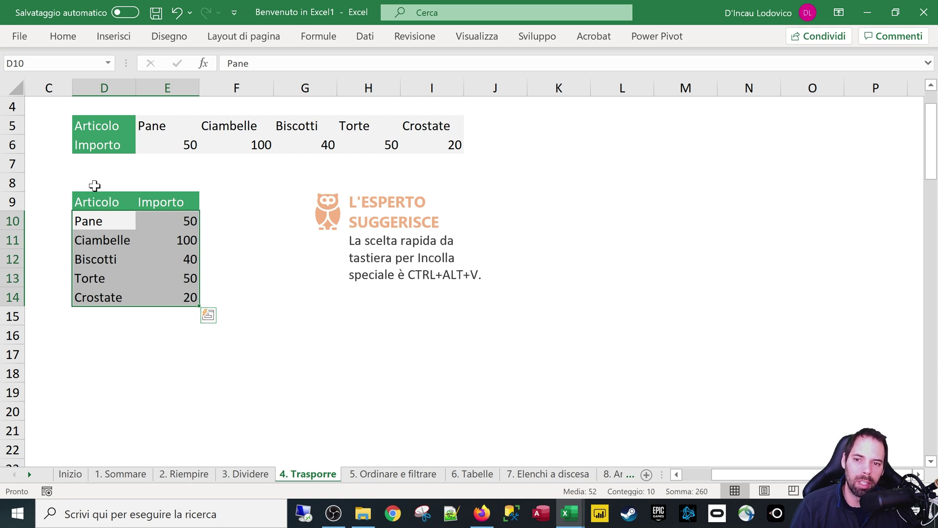
{"action": "left_click", "coordinate": [81, 196]}
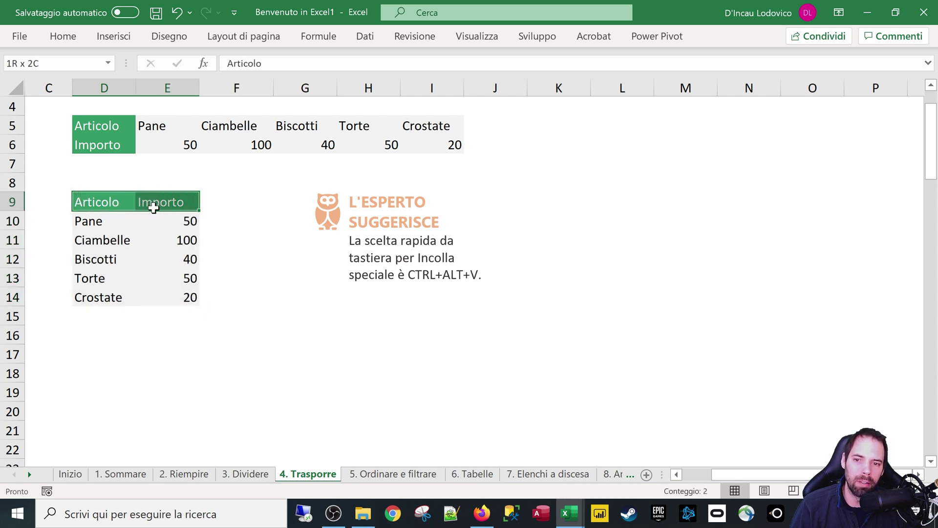
{"action": "left_click_drag", "start_coordinate": [143, 200], "coordinate": [160, 293]}
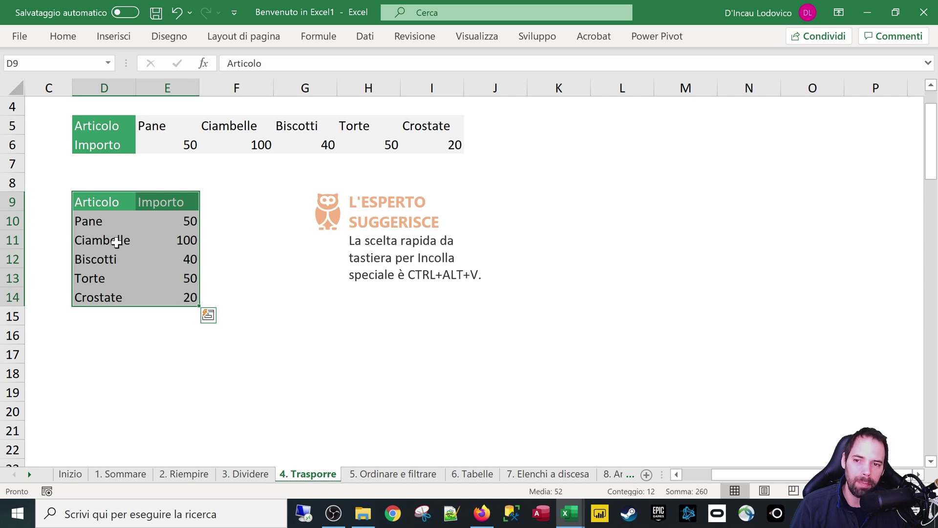
{"action": "left_click_drag", "start_coordinate": [101, 130], "coordinate": [452, 145]}
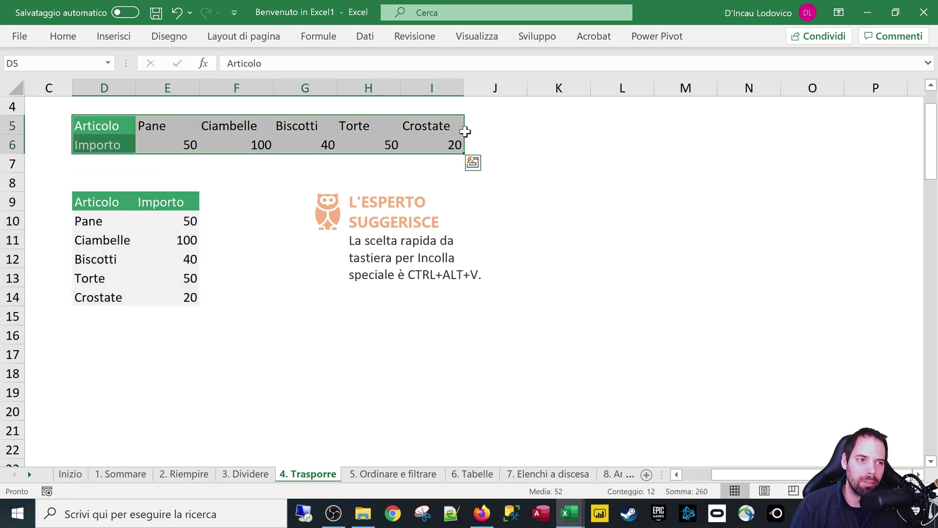
{"action": "left_click_drag", "start_coordinate": [120, 206], "coordinate": [172, 294]}
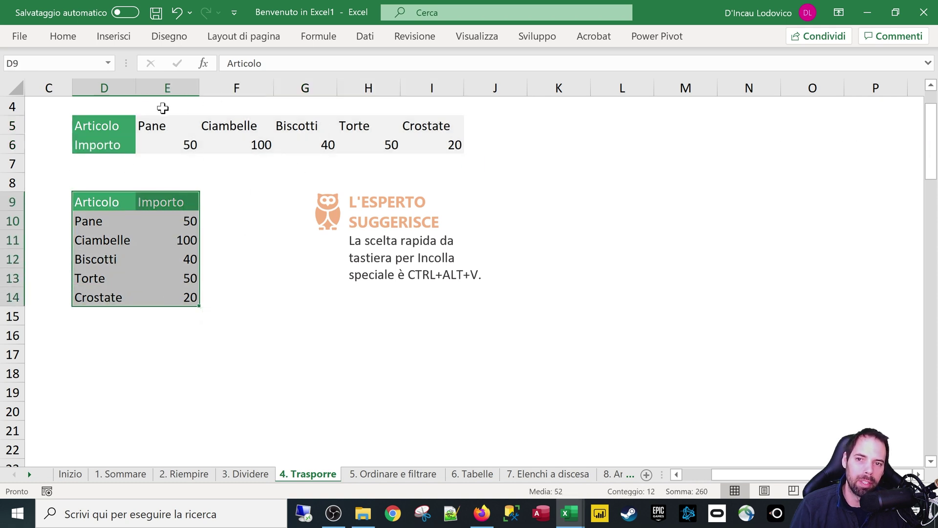
{"action": "left_click_drag", "start_coordinate": [96, 125], "coordinate": [440, 142]}
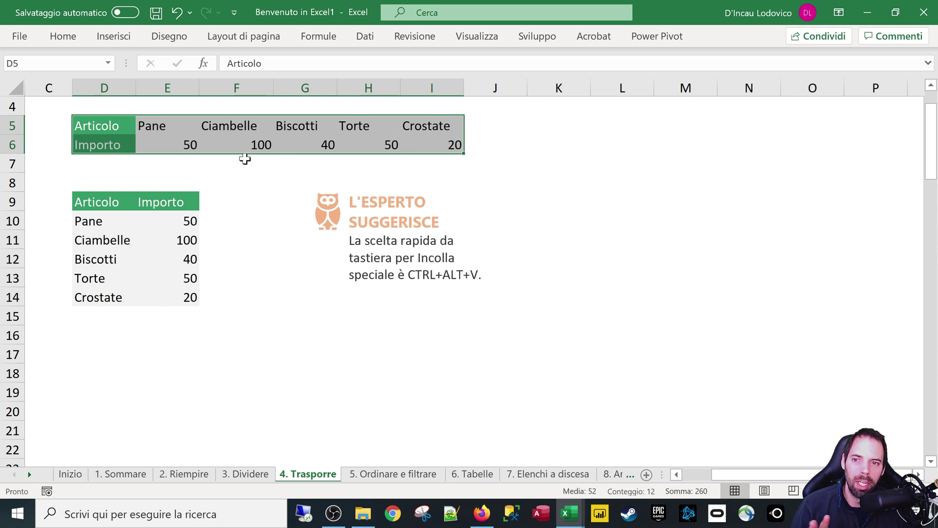
{"action": "left_click", "coordinate": [228, 269]}
{"action": "left_click_drag", "start_coordinate": [109, 203], "coordinate": [167, 289]}
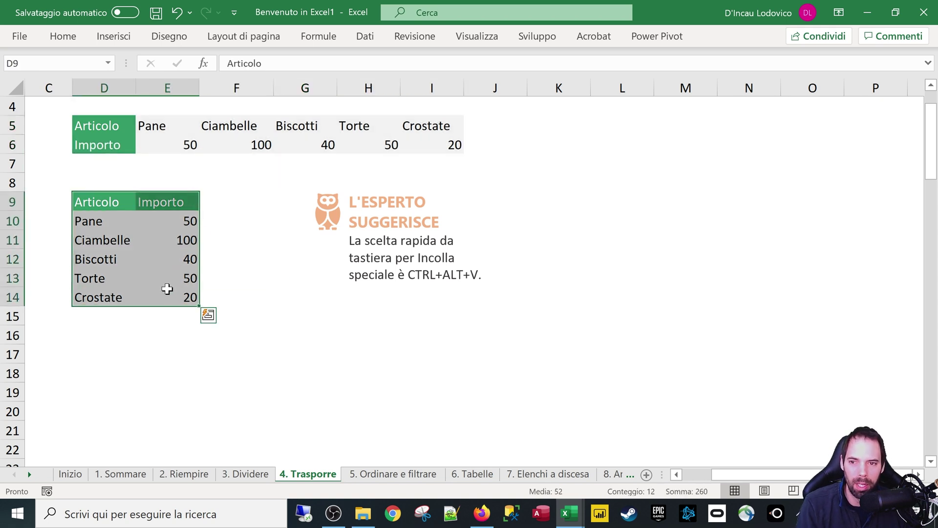
- Clear the contents of the vertical table D9:E14, keeping its formatting
{"action": "key", "text": "Delete"}
{"action": "left_click", "coordinate": [159, 358]}
{"action": "left_click", "coordinate": [120, 200]}
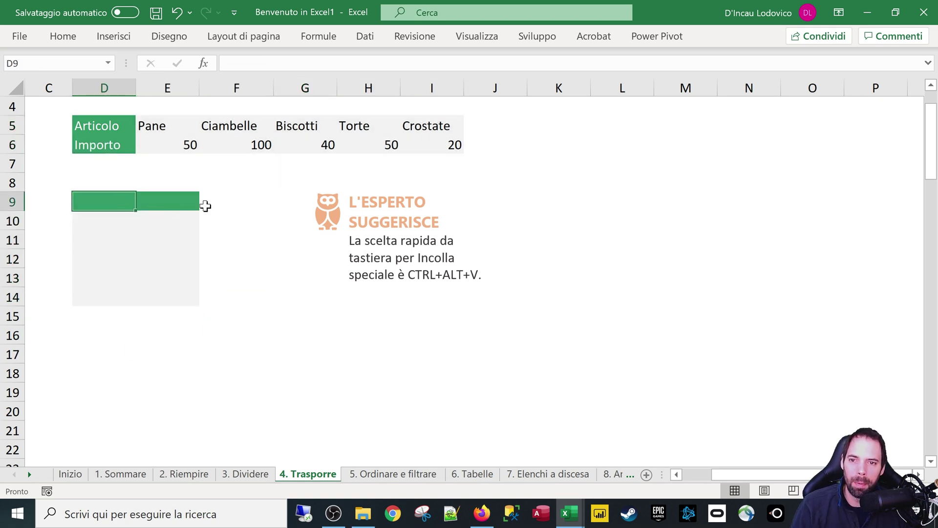
- Select the horizontal Articolo/Importo table D5:I6 and copy it
{"action": "mouse_move", "coordinate": [97, 127]}
{"action": "left_mouse_down"}
{"action": "mouse_move", "coordinate": [373, 127]}
{"action": "mouse_move", "coordinate": [433, 142]}
{"action": "left_mouse_up"}
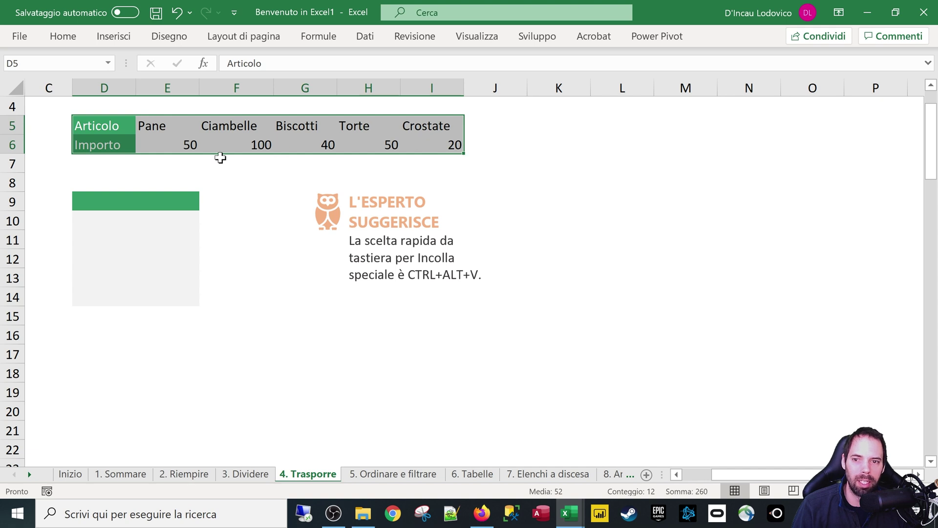
{"action": "left_click_drag", "start_coordinate": [96, 203], "coordinate": [172, 298]}
{"action": "left_click", "coordinate": [249, 283]}
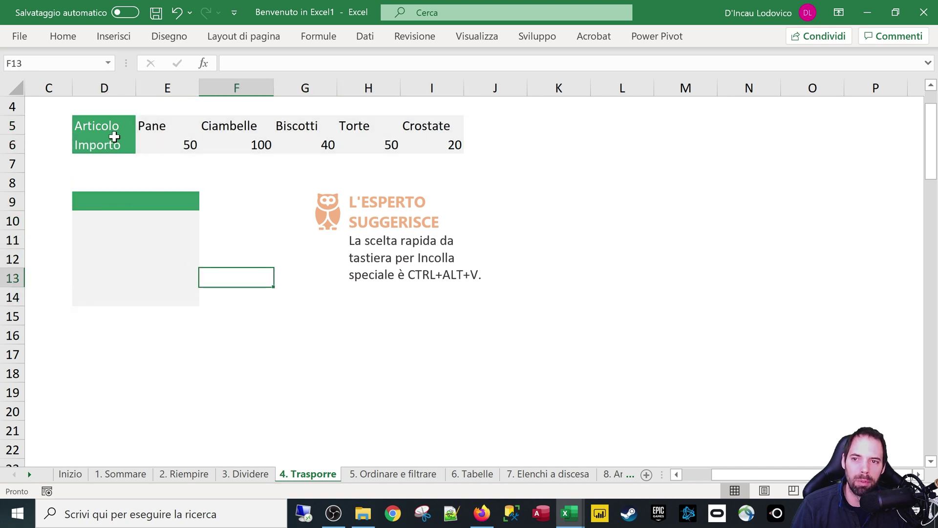
{"action": "left_click_drag", "start_coordinate": [105, 128], "coordinate": [440, 147]}
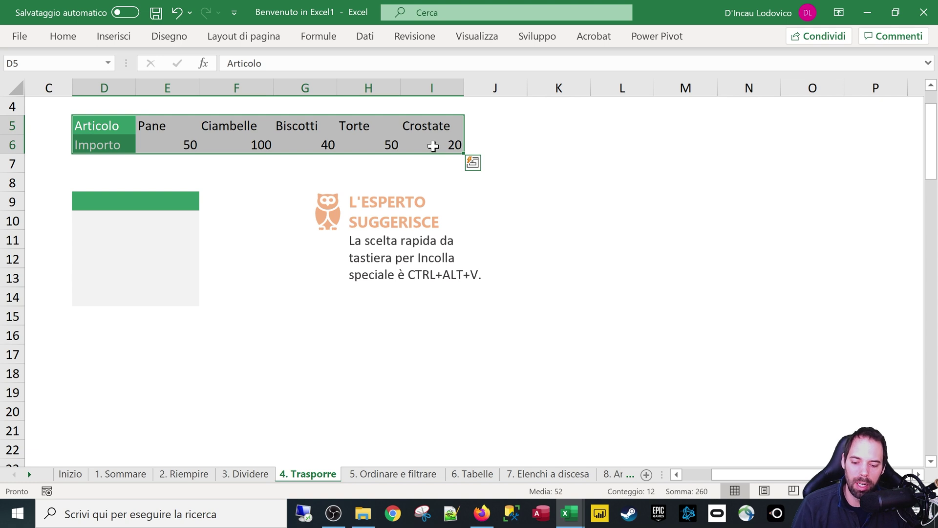
{"action": "key", "text": "ctrl+c"}
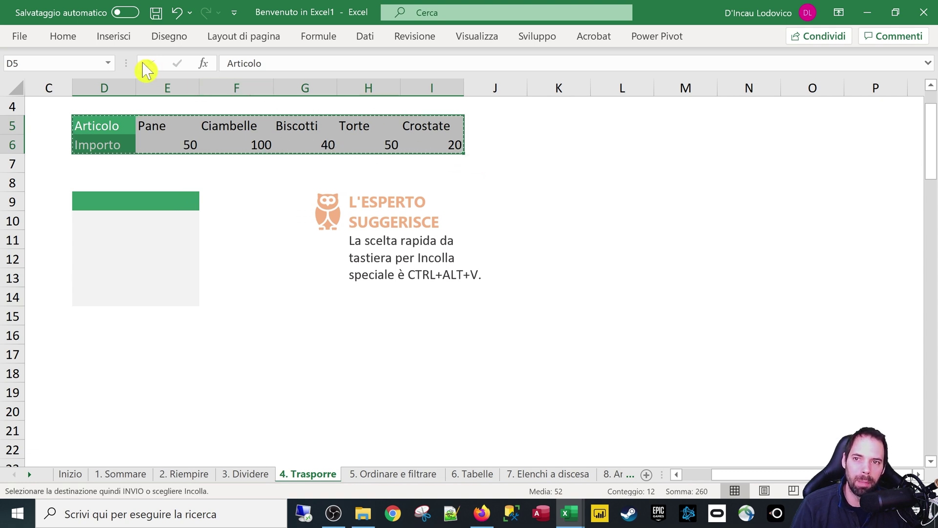
{"action": "left_click", "coordinate": [63, 36]}
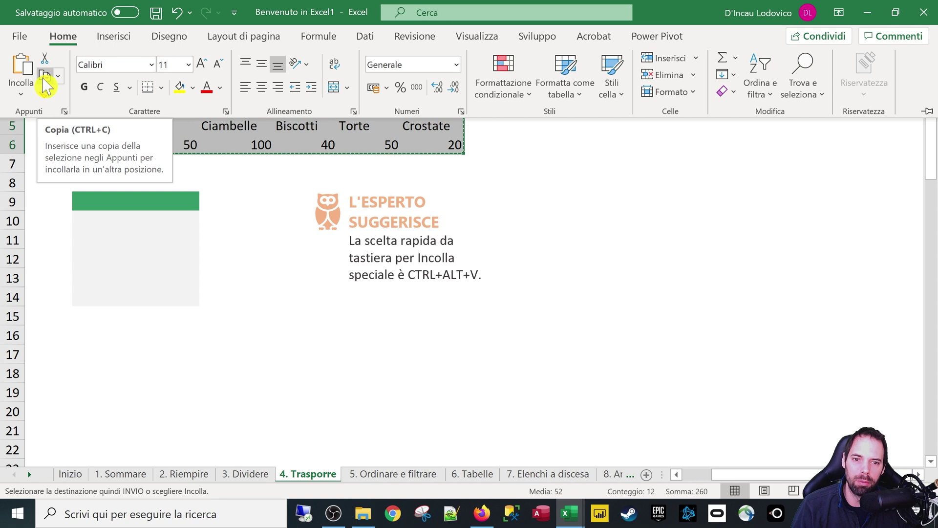
{"action": "left_click", "coordinate": [233, 179]}
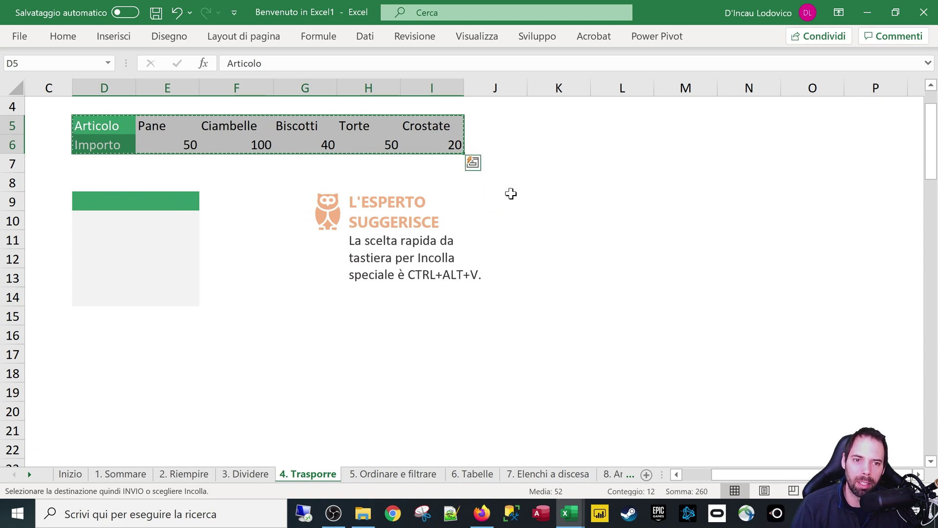
{"action": "left_click", "coordinate": [585, 185]}
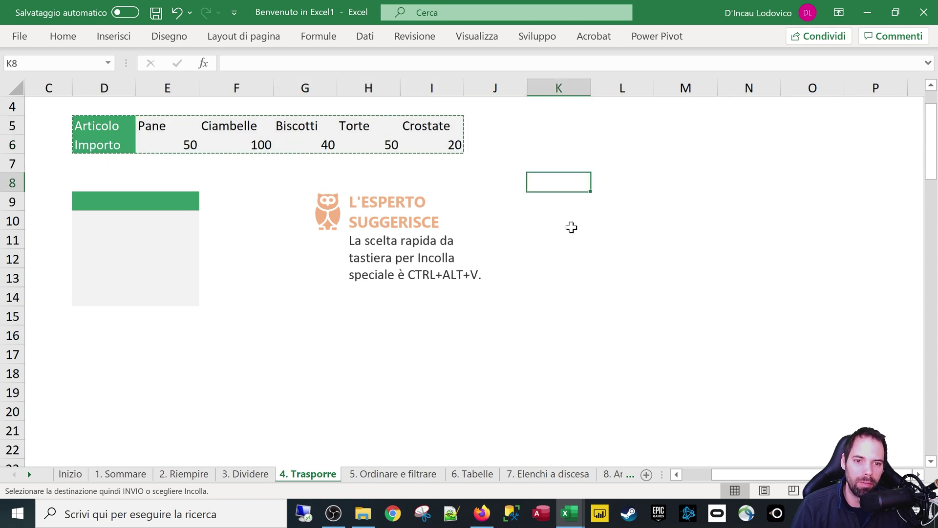
{"action": "key", "text": "ctrl+v"}
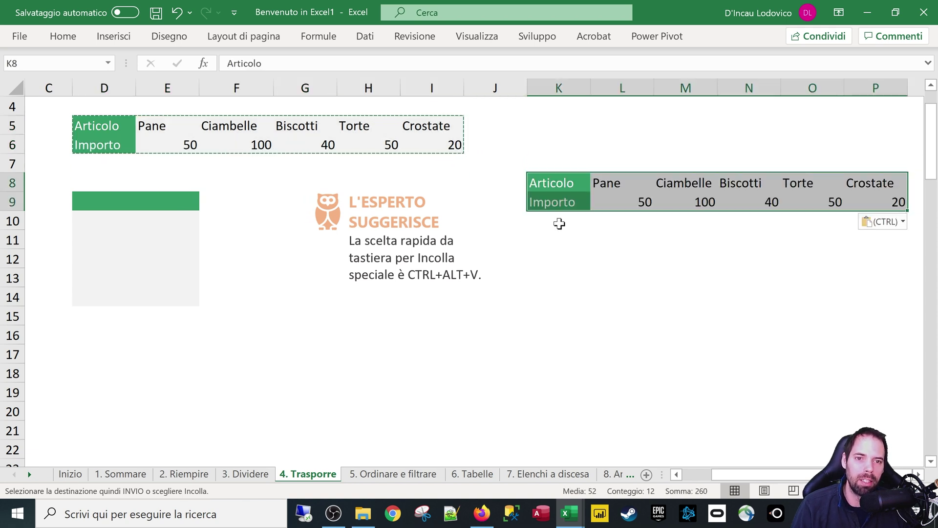
{"action": "key", "text": "ctrl+z"}
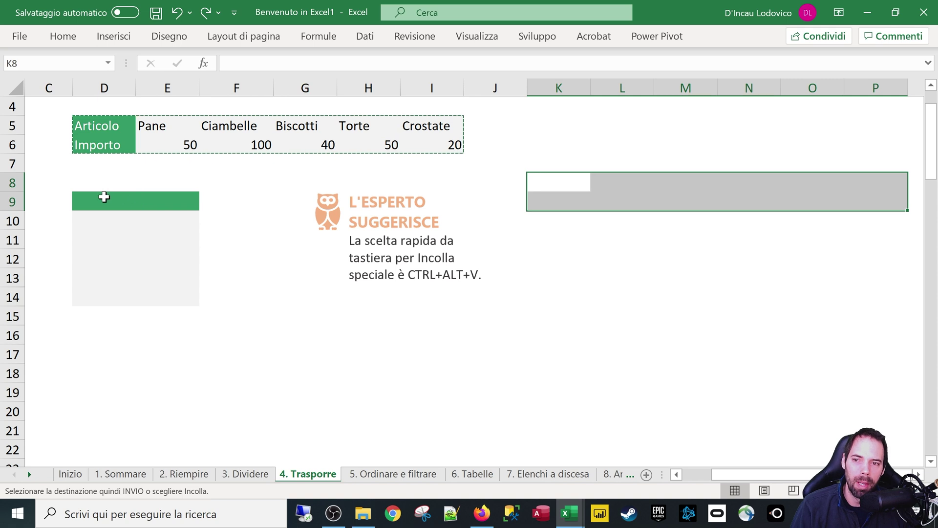
{"action": "left_click", "coordinate": [104, 197]}
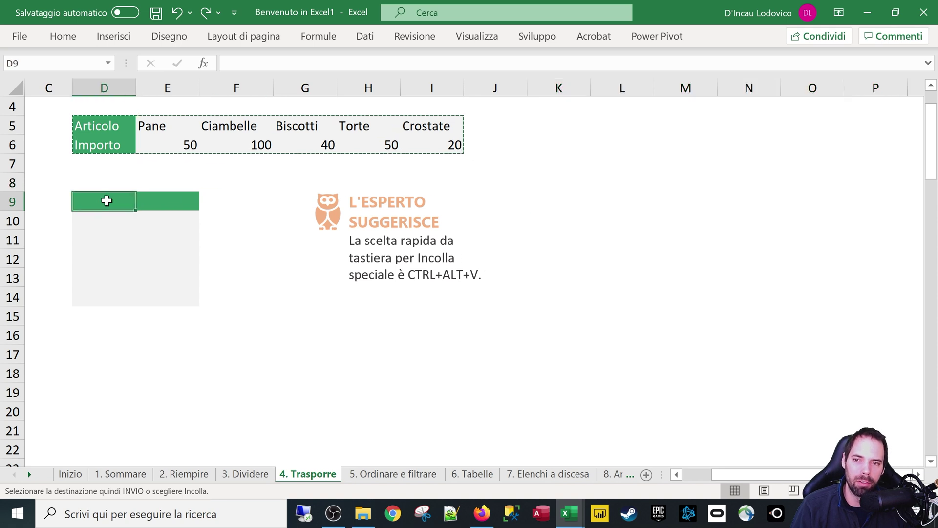
- Paste the copied table into D9 with Incolla speciale > Trasponi, after previewing Formule, Valori, Formati
{"action": "right_click", "coordinate": [106, 200]}
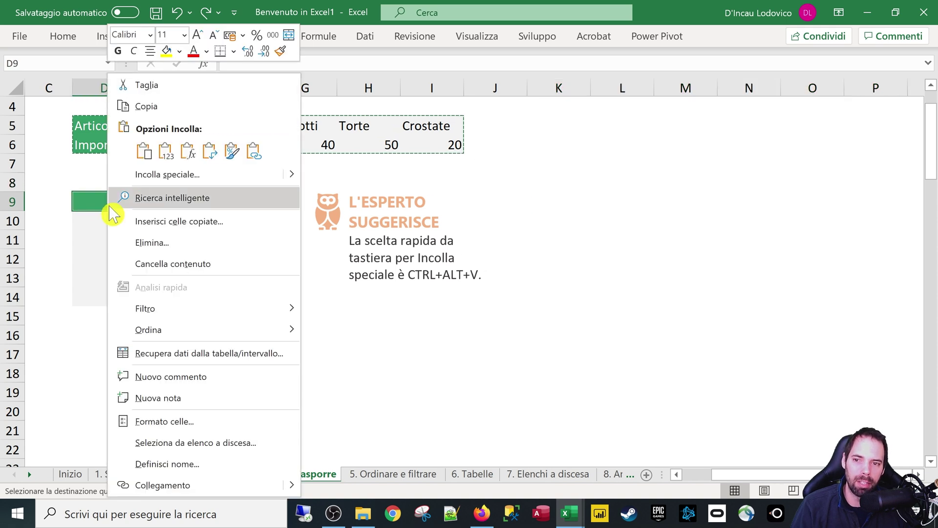
{"action": "left_click", "coordinate": [189, 183]}
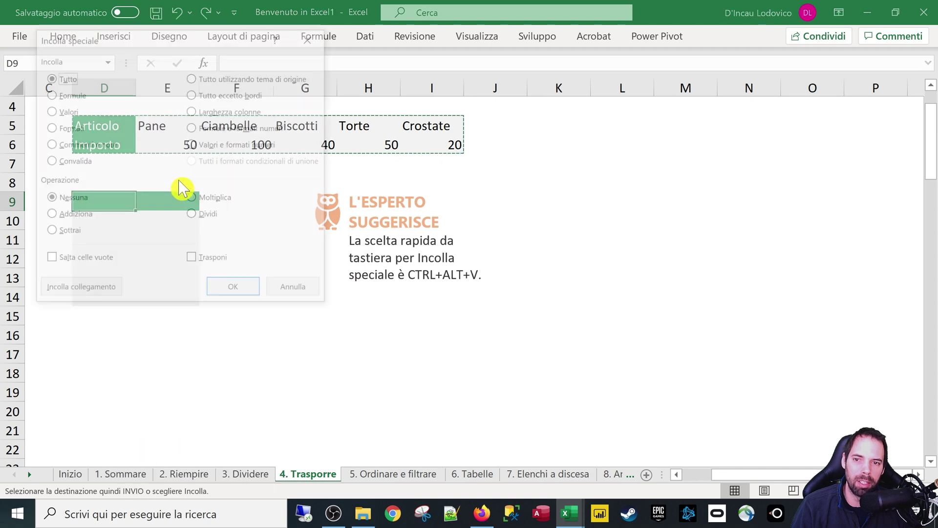
{"action": "left_click_drag", "start_coordinate": [171, 39], "coordinate": [271, 64]}
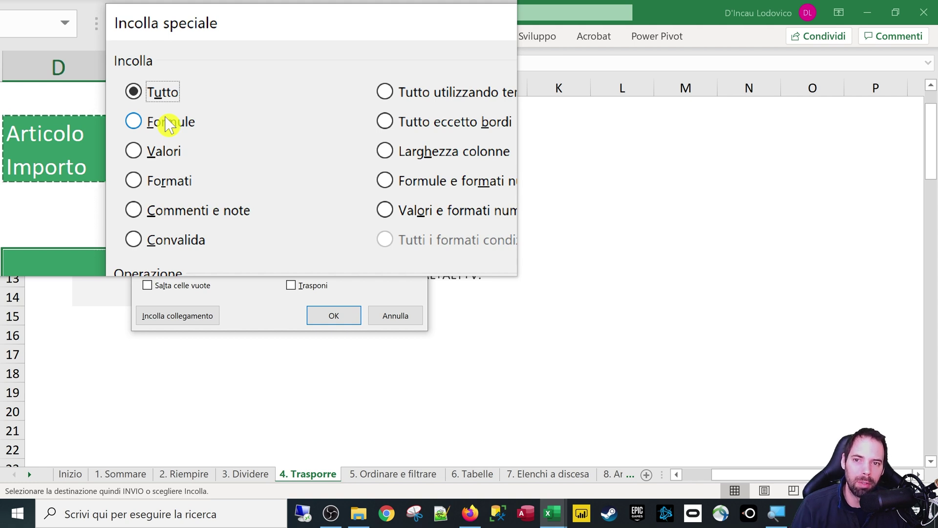
{"action": "left_click", "coordinate": [169, 125]}
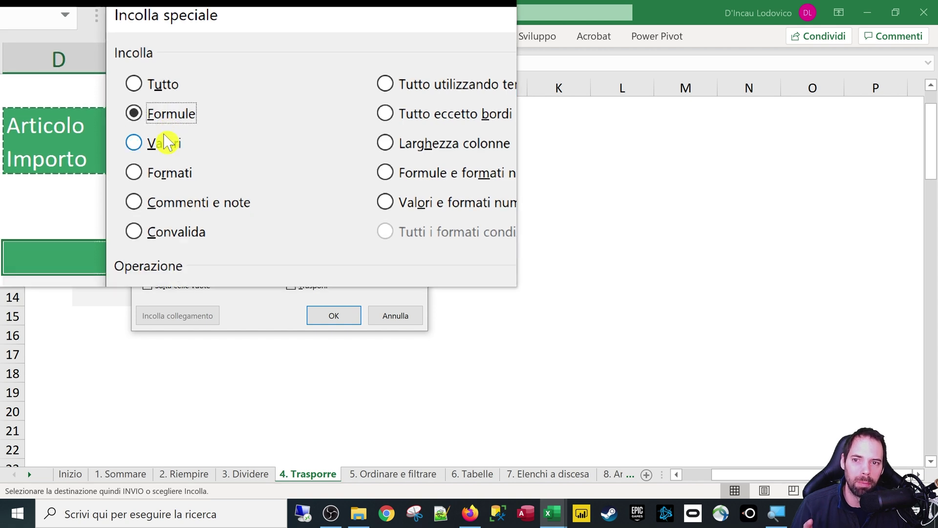
{"action": "left_click", "coordinate": [166, 150]}
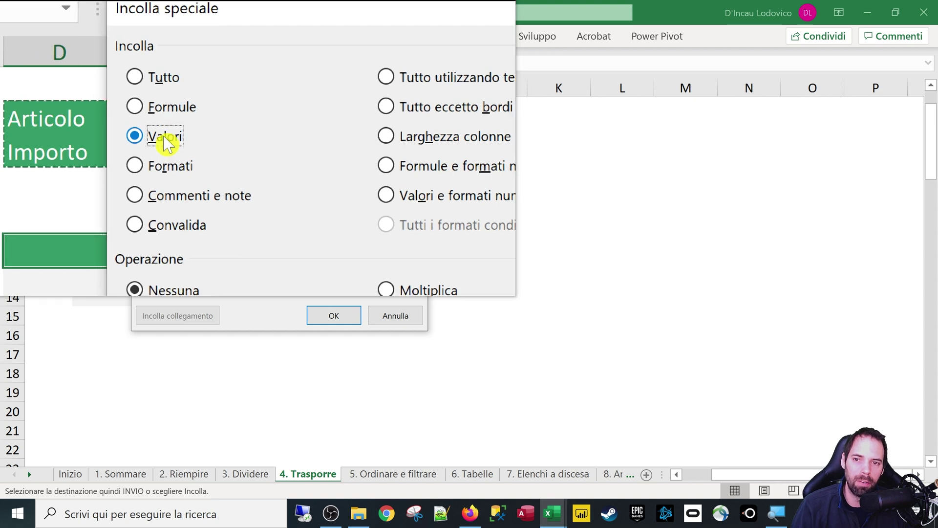
{"action": "left_click", "coordinate": [166, 157]}
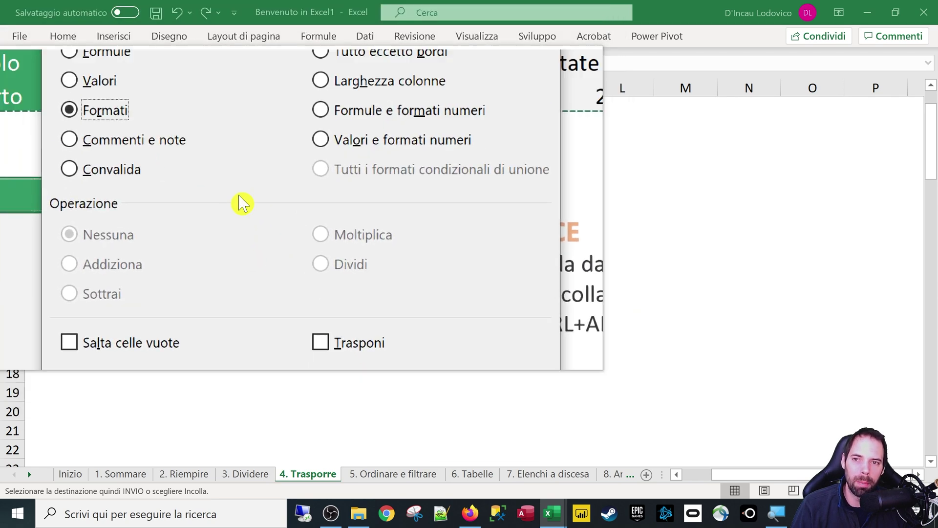
{"action": "left_click", "coordinate": [153, 104]}
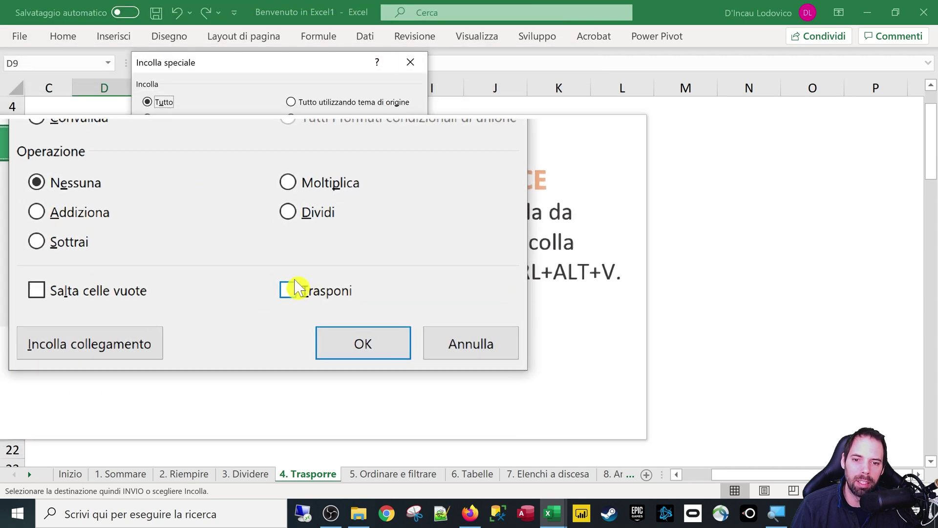
{"action": "left_click", "coordinate": [290, 286]}
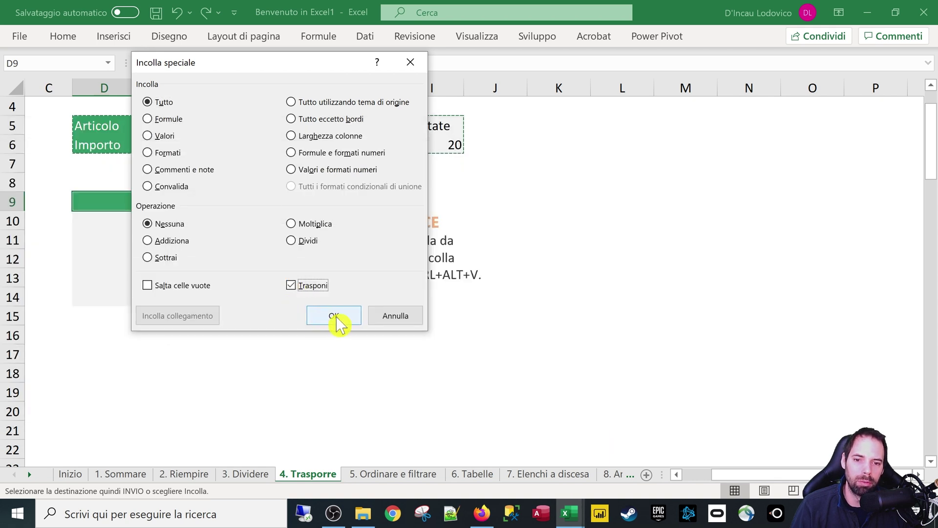
{"action": "left_click", "coordinate": [338, 320]}
- Repeat the transposed paste into D9 with Ctrl+Alt+V and Trasponi, then cancel copy mode
{"action": "left_click_drag", "start_coordinate": [103, 206], "coordinate": [176, 300]}
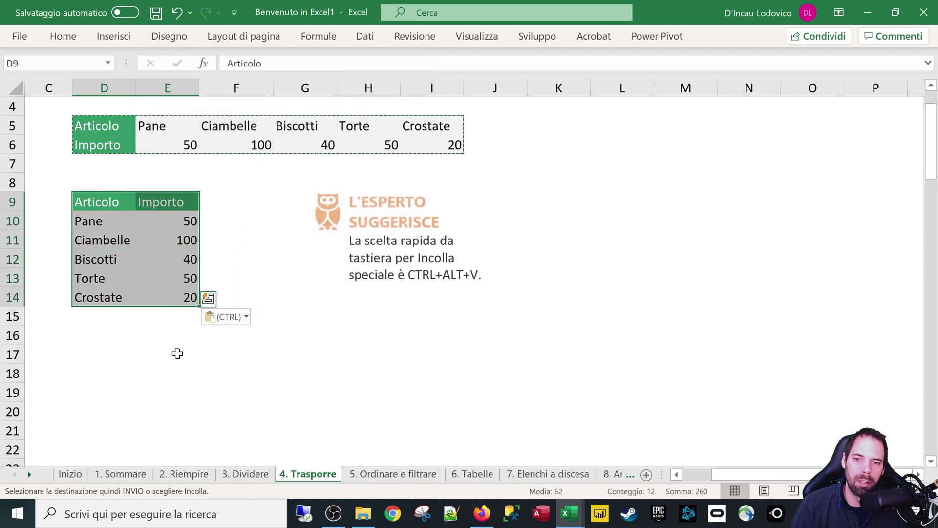
{"action": "left_click", "coordinate": [177, 353]}
{"action": "left_click", "coordinate": [113, 204]}
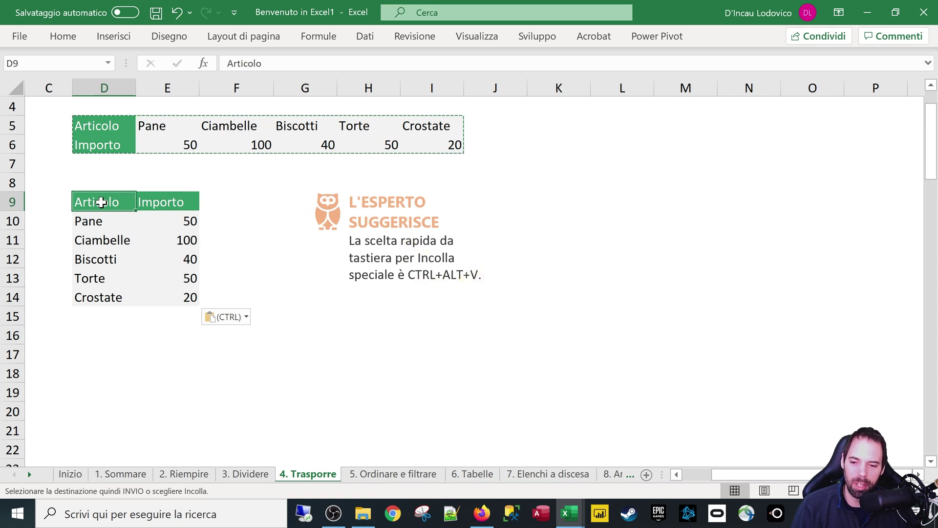
{"action": "key", "text": "ctrl+alt+v"}
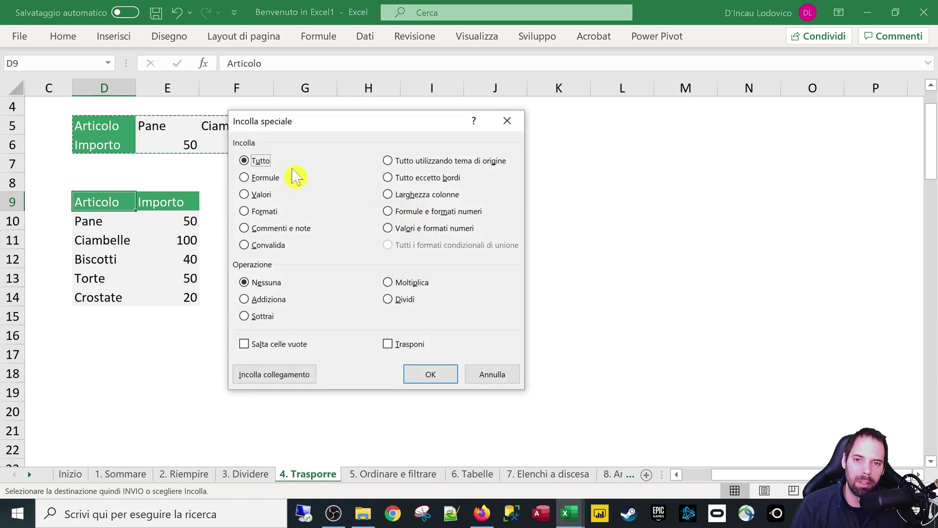
{"action": "left_click_drag", "start_coordinate": [320, 122], "coordinate": [316, 87]}
{"action": "left_click", "coordinate": [399, 311]}
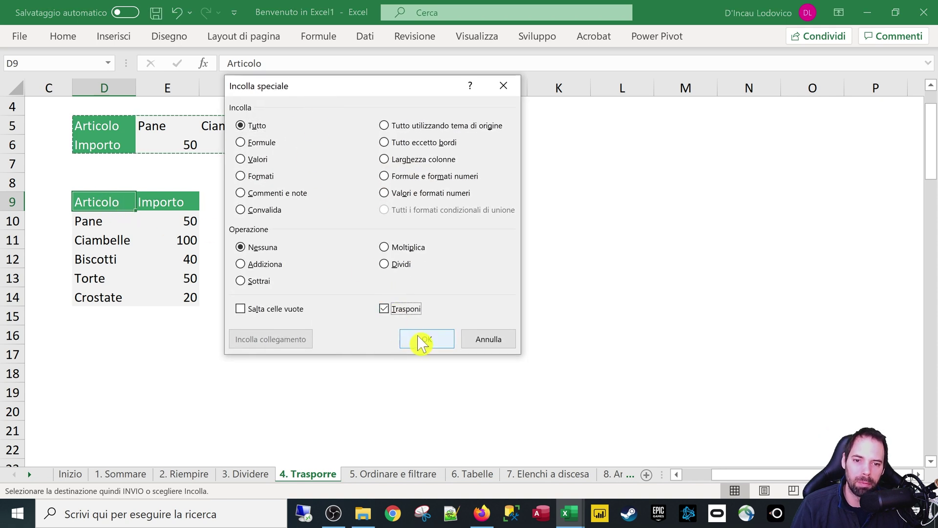
{"action": "left_click", "coordinate": [420, 340]}
{"action": "left_click", "coordinate": [180, 245]}
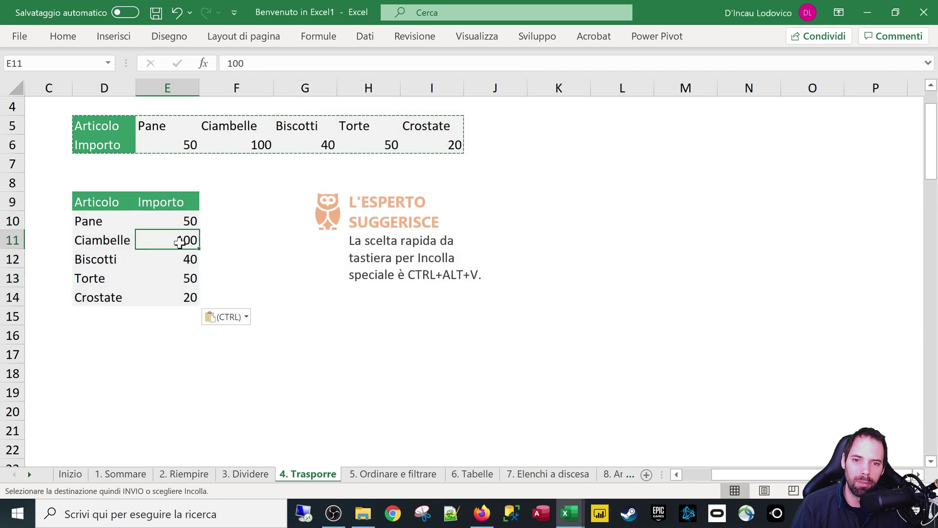
{"action": "key", "text": "Escape"}
- Enter the formula =E12 in cell F12 and copy it
{"action": "left_click", "coordinate": [245, 259]}
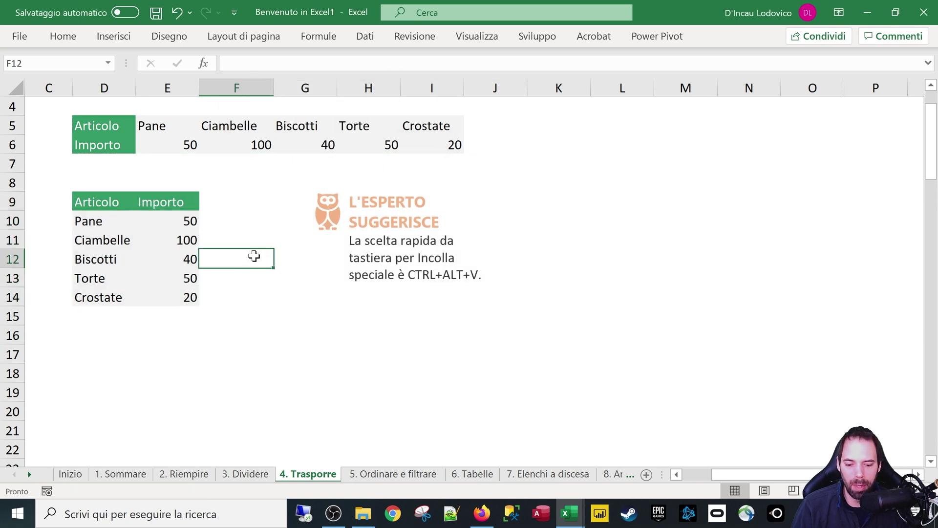
{"action": "type", "text": "="}
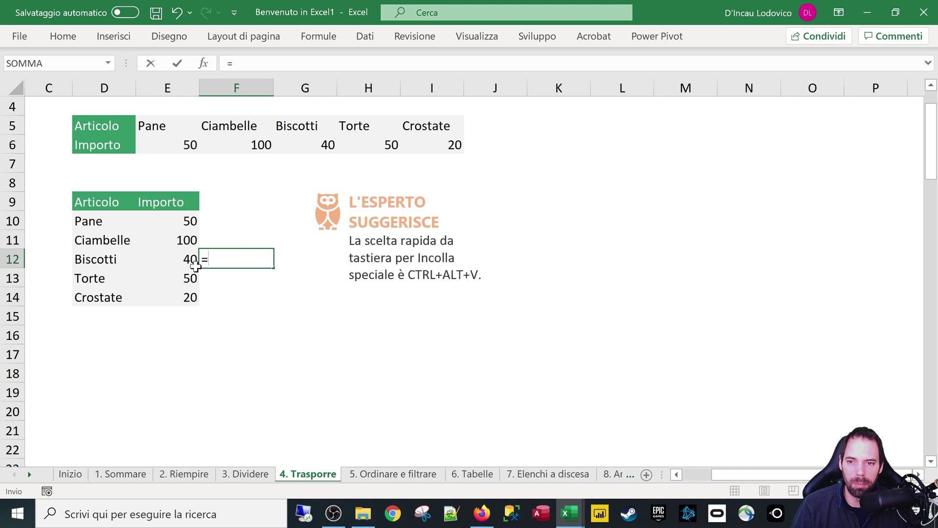
{"action": "left_click", "coordinate": [186, 263]}
{"action": "key", "text": "Return"}
{"action": "key", "text": "Up"}
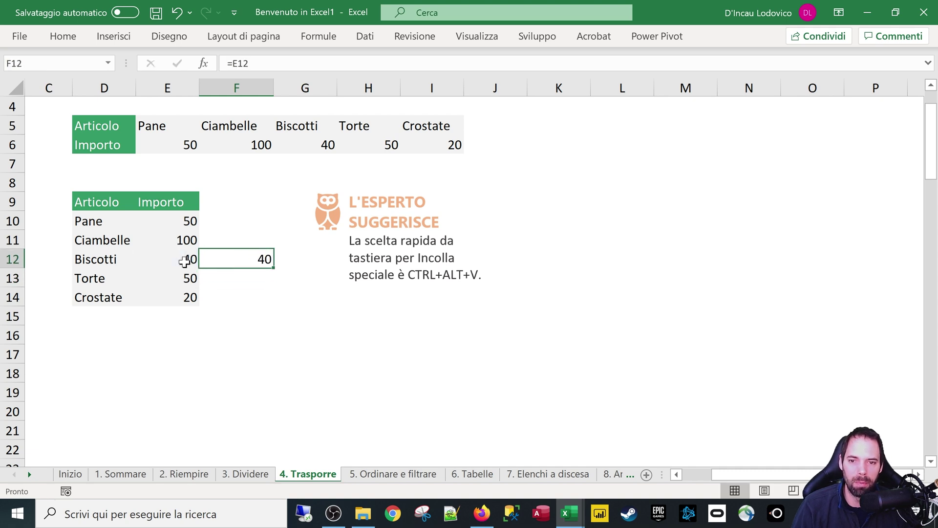
{"action": "key", "text": "ctrl+c"}
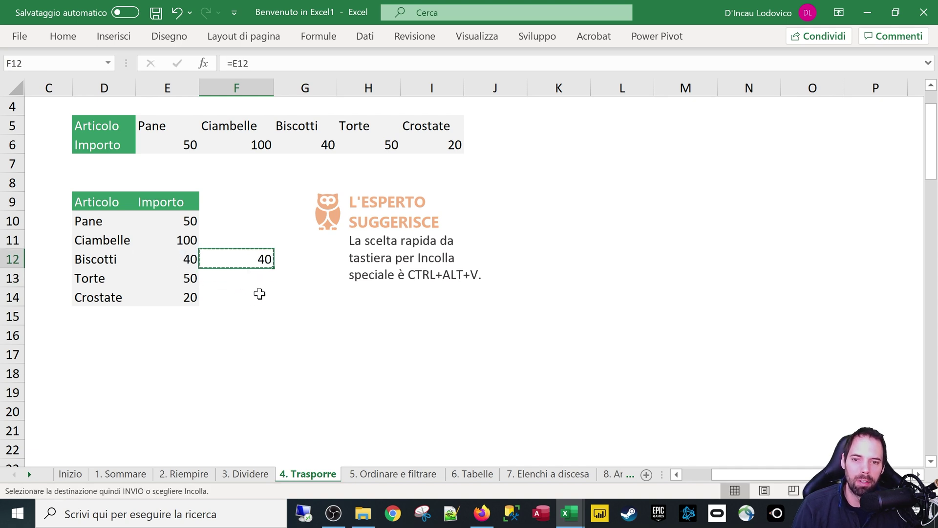
- Fill F12 yellow, test-paste it into G16 and G15, and undo both pastes
{"action": "left_click", "coordinate": [336, 318]}
{"action": "left_click", "coordinate": [315, 340]}
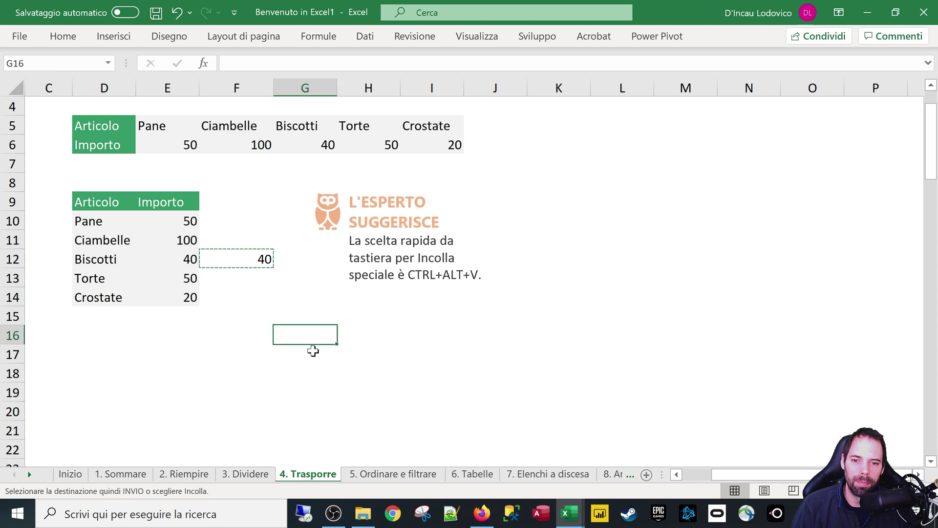
{"action": "key", "text": "ctrl+v"}
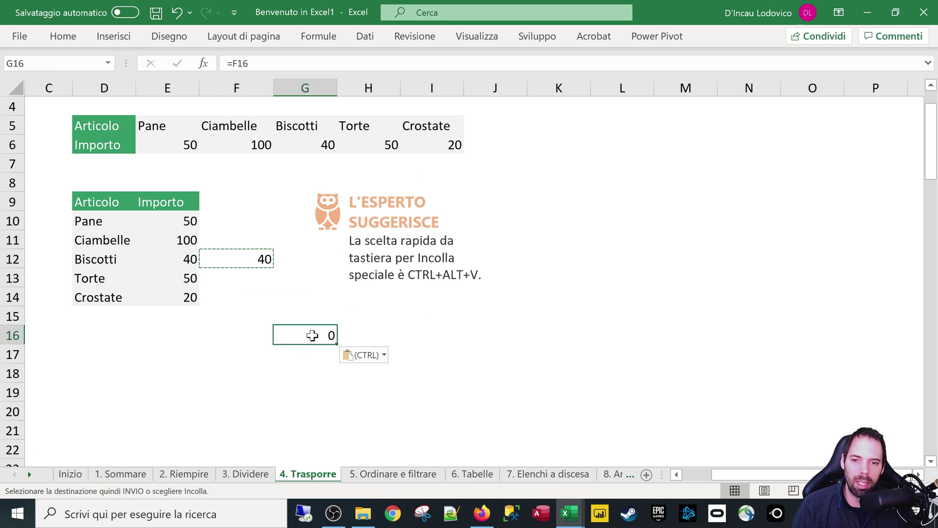
{"action": "key", "text": "ctrl+z"}
{"action": "key", "text": "ctrl+z"}
{"action": "left_click", "coordinate": [63, 36]}
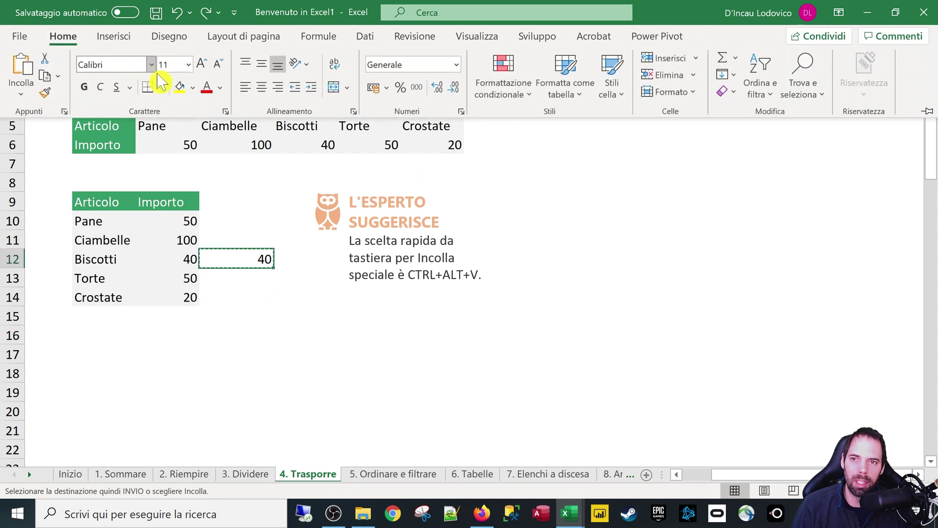
{"action": "left_click", "coordinate": [180, 87]}
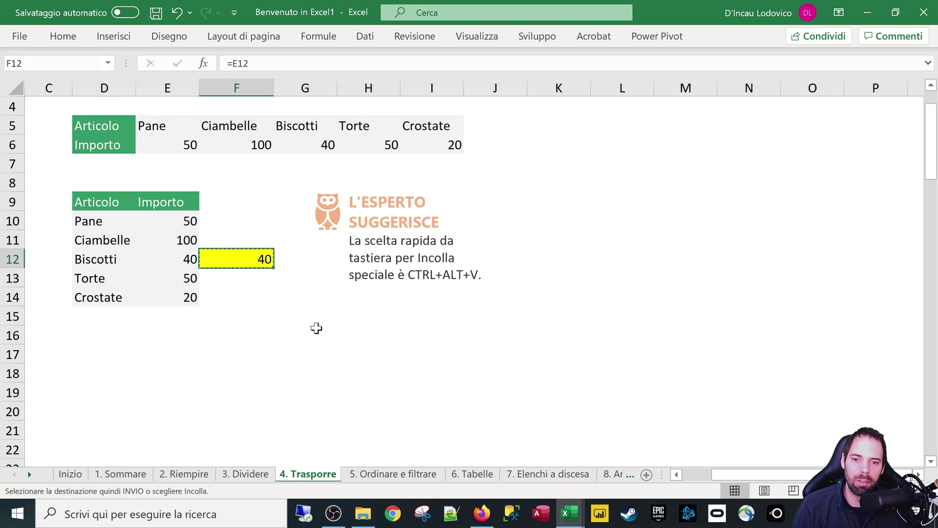
{"action": "left_click", "coordinate": [316, 324]}
{"action": "key", "text": "ctrl+v"}
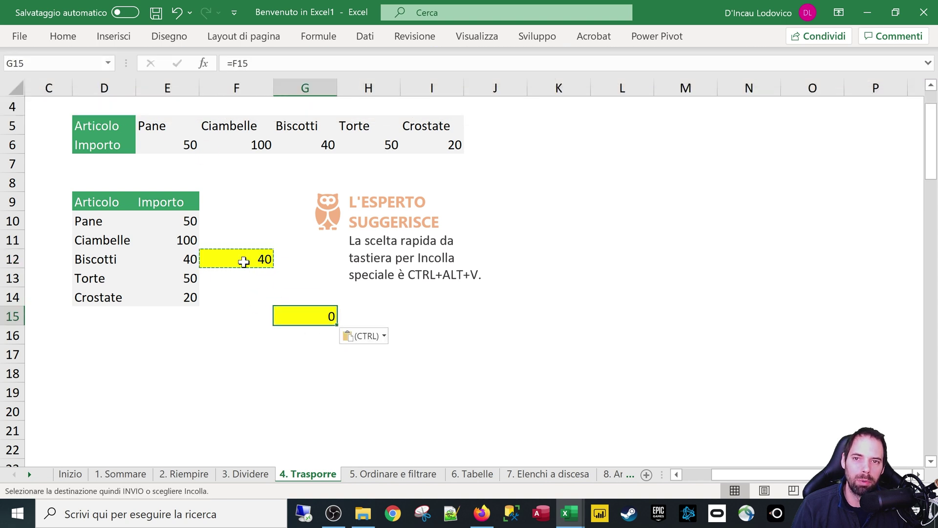
{"action": "double_click", "coordinate": [316, 324]}
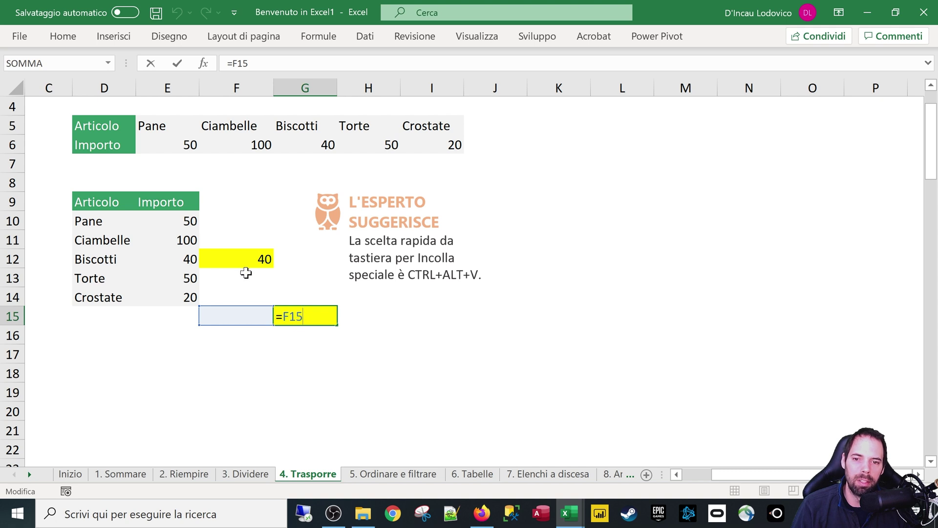
{"action": "key", "text": "Escape"}
{"action": "key", "text": "ctrl+z"}
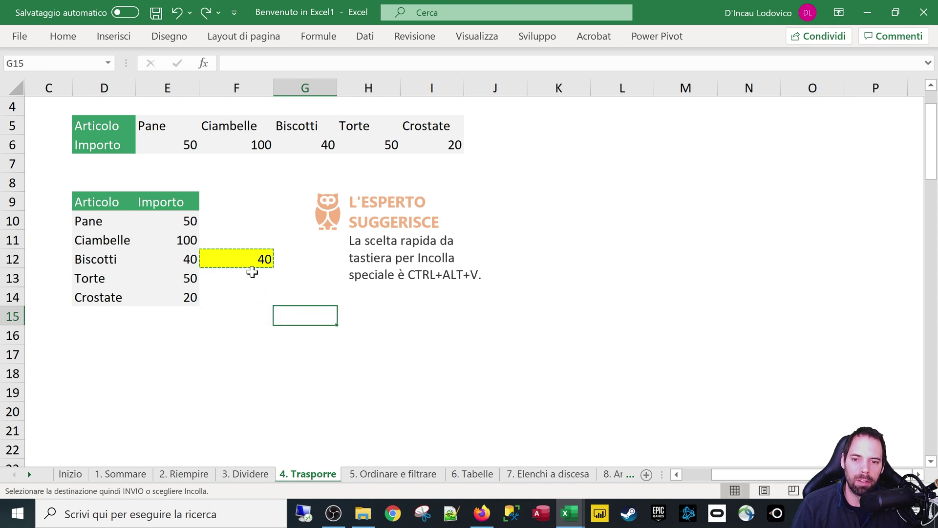
- Paste F12 into F14 and compare its =E14 formula with F12's =E12
{"action": "left_click", "coordinate": [248, 264]}
{"action": "left_click", "coordinate": [224, 299]}
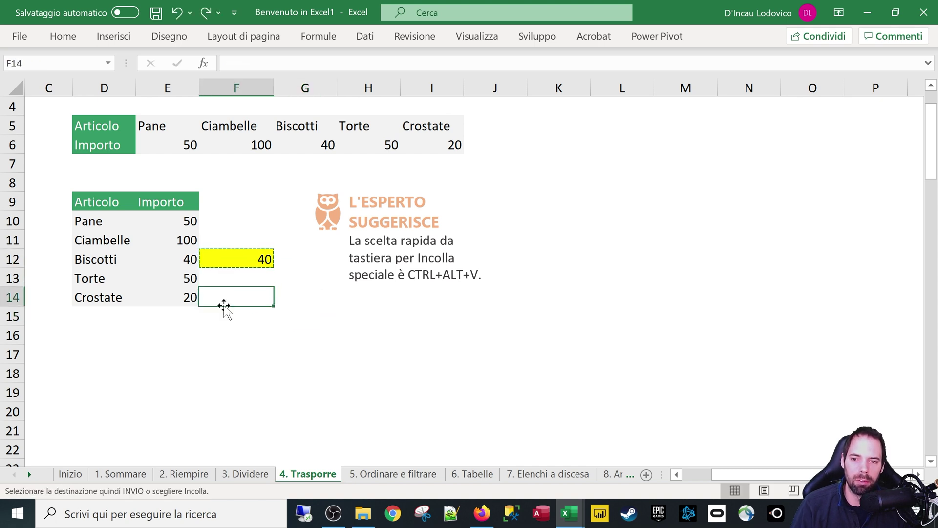
{"action": "key", "text": "ctrl+v"}
{"action": "double_click", "coordinate": [234, 300]}
{"action": "left_click", "coordinate": [225, 259]}
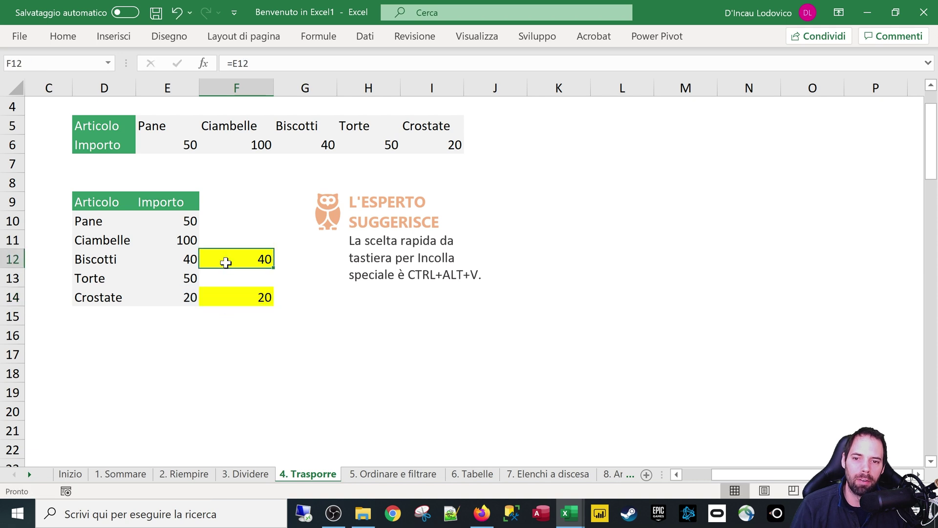
{"action": "double_click", "coordinate": [224, 259]}
{"action": "left_click", "coordinate": [227, 296]}
{"action": "double_click", "coordinate": [227, 296]}
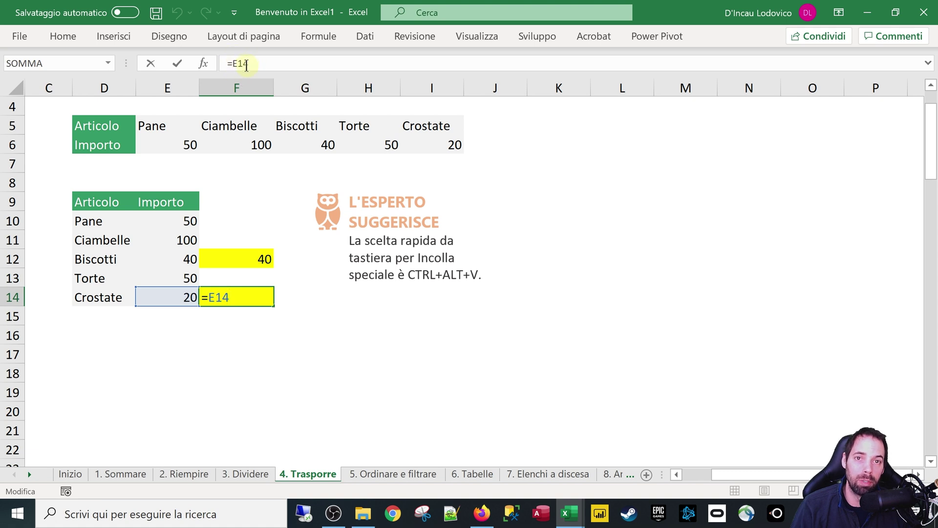
- Undo the F14 paste and copy cell F12 again
{"action": "left_click", "coordinate": [246, 300]}
{"action": "key", "text": "Down"}
{"action": "key", "text": "Down"}
{"action": "key", "text": "Down"}
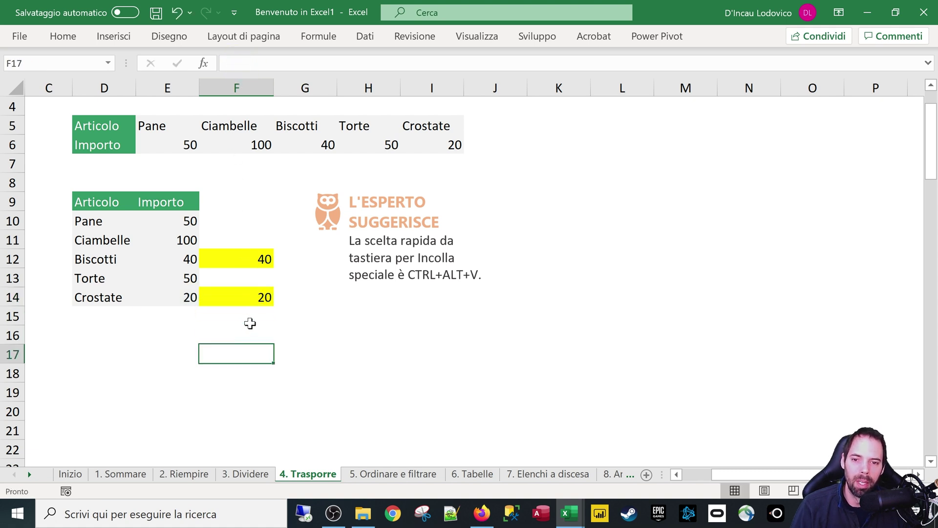
{"action": "key", "text": "ctrl+z"}
{"action": "key", "text": "ctrl+z"}
{"action": "left_click", "coordinate": [247, 255]}
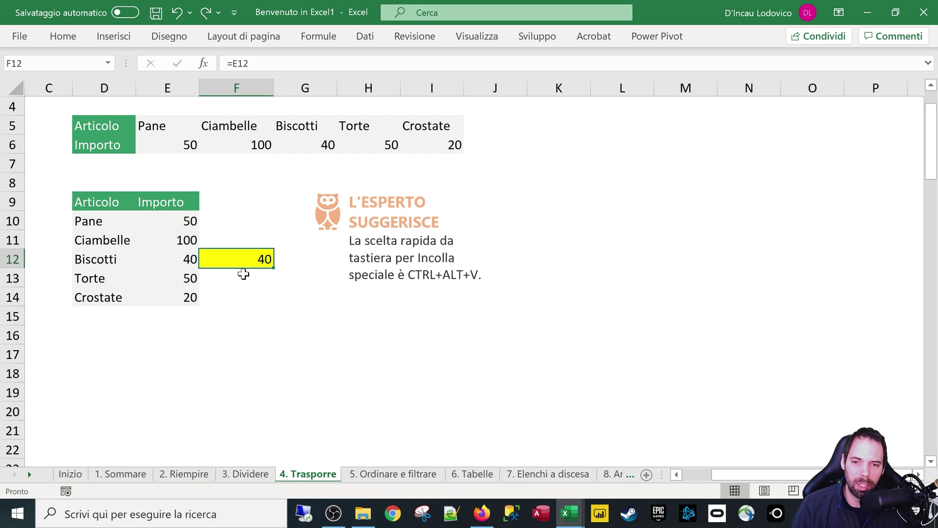
{"action": "key", "text": "ctrl+c"}
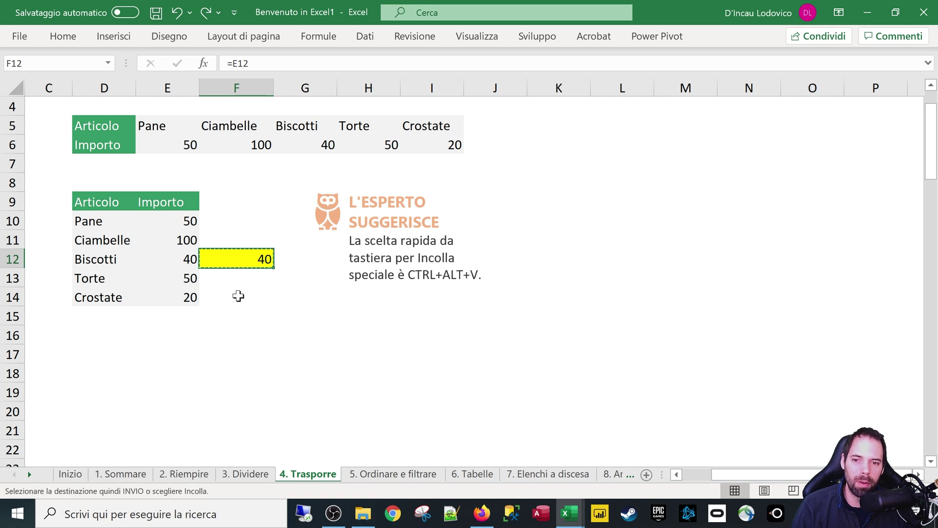
- Paste only F12's value 40 into F14, check it, then undo
{"action": "left_click", "coordinate": [242, 299]}
{"action": "right_click", "coordinate": [242, 298]}
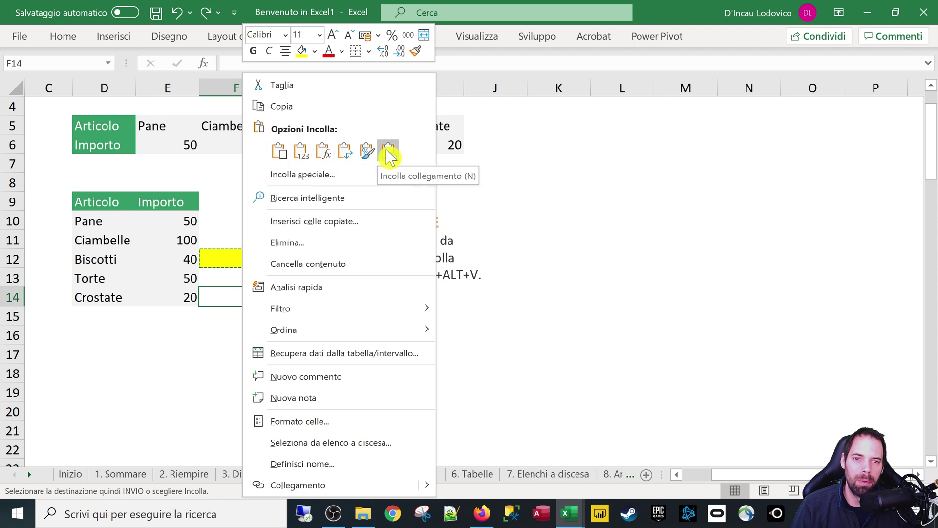
{"action": "left_click", "coordinate": [301, 153]}
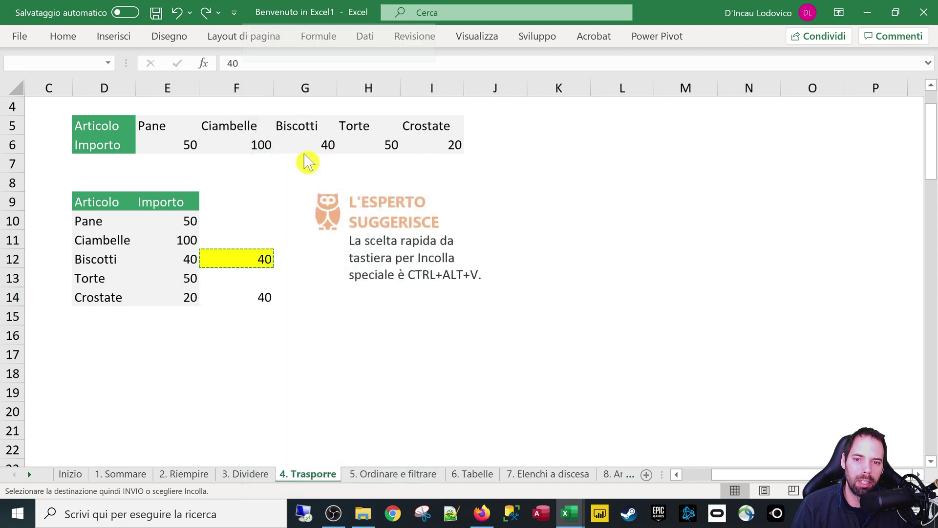
{"action": "left_click", "coordinate": [252, 331]}
{"action": "left_click", "coordinate": [251, 297]}
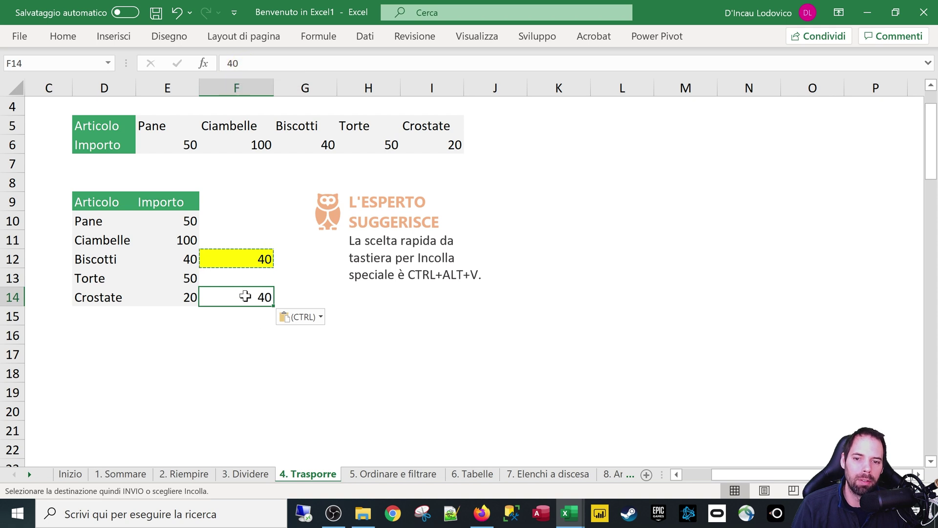
{"action": "key", "text": "ctrl+z"}
- Paste F12's formula into F14 as =E14, inspect it, then delete it
{"action": "left_click", "coordinate": [257, 259]}
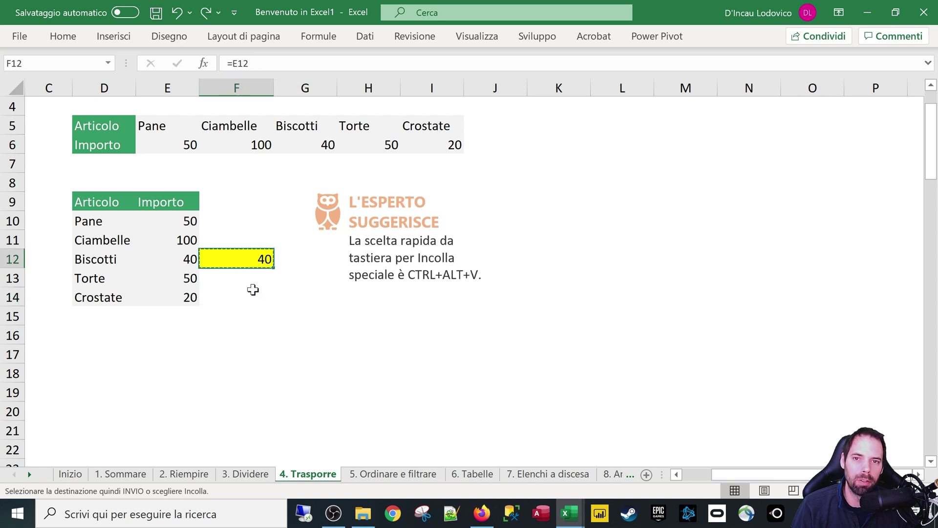
{"action": "right_click", "coordinate": [245, 303]}
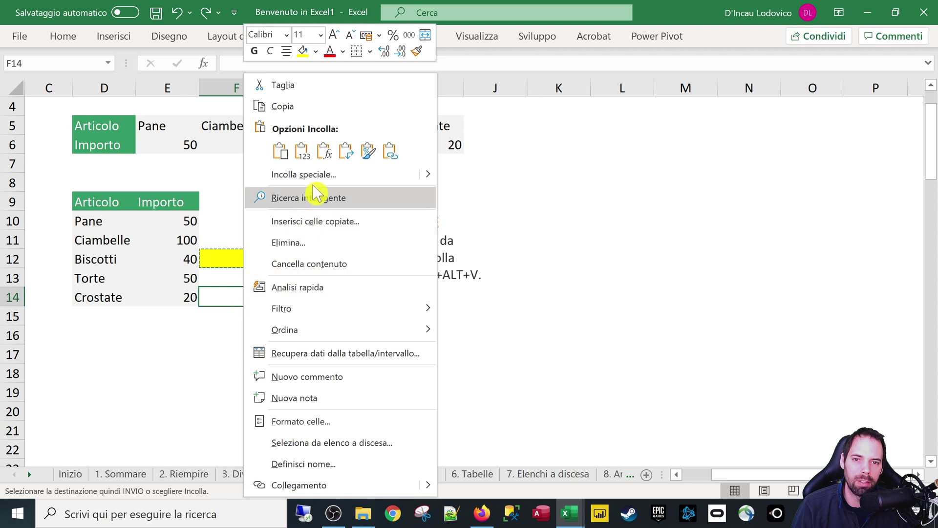
{"action": "left_click", "coordinate": [323, 152]}
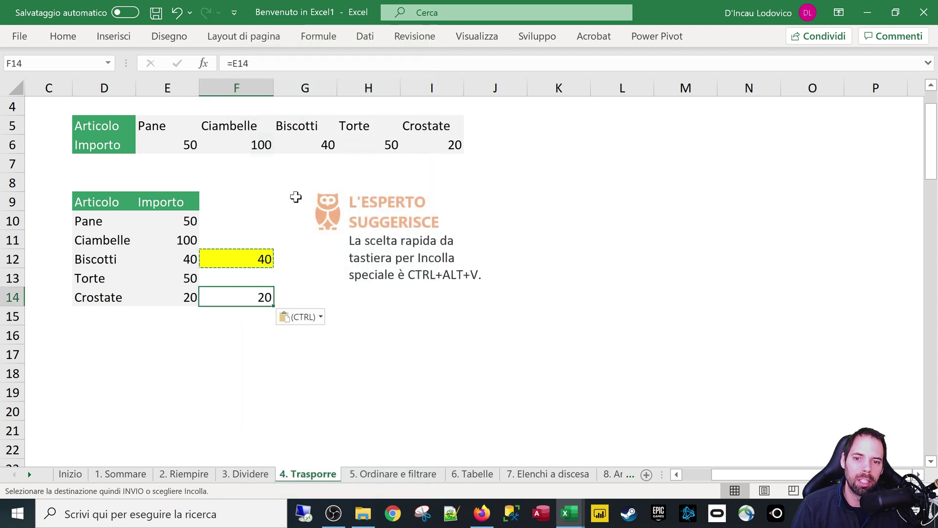
{"action": "left_click_drag", "start_coordinate": [268, 63], "coordinate": [179, 113]}
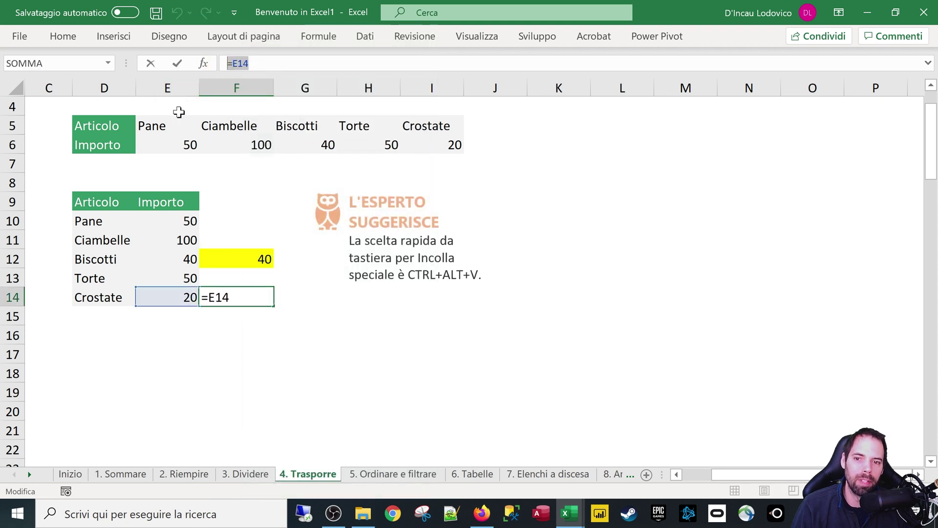
{"action": "key", "text": "Escape"}
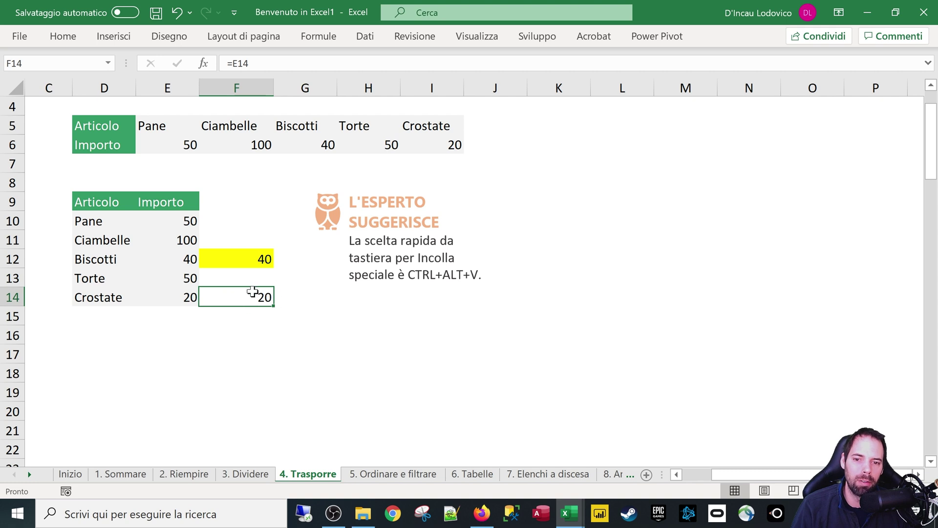
{"action": "left_click", "coordinate": [250, 264]}
{"action": "key", "text": "ctrl+c"}
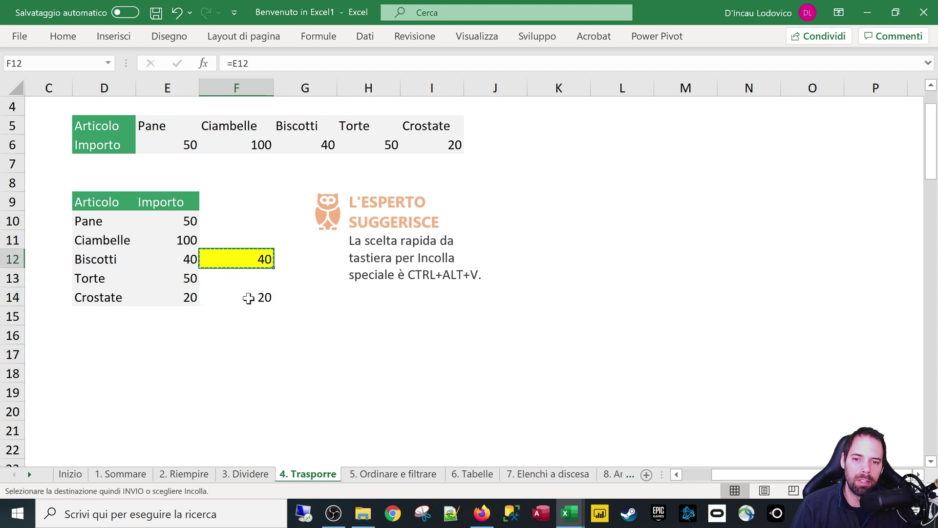
{"action": "left_click", "coordinate": [248, 295]}
{"action": "key", "text": "Delete"}
- Recopy F12 and paste only its yellow formatting into F14
{"action": "left_click", "coordinate": [250, 267]}
{"action": "key", "text": "ctrl+c"}
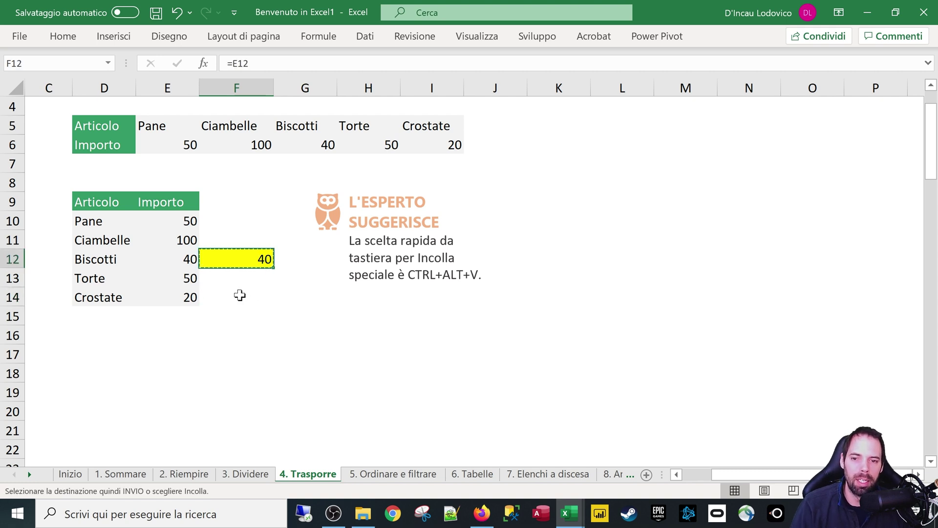
{"action": "right_click", "coordinate": [242, 295]}
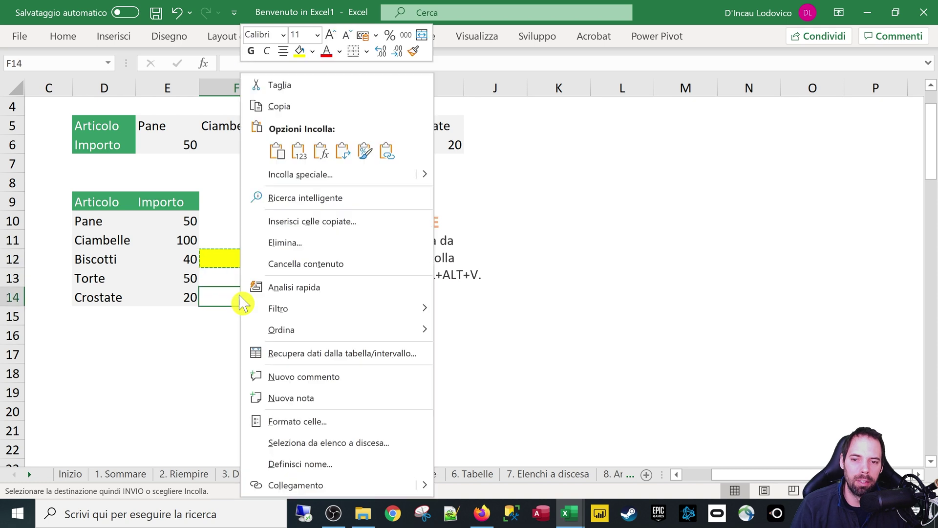
{"action": "left_click", "coordinate": [364, 150]}
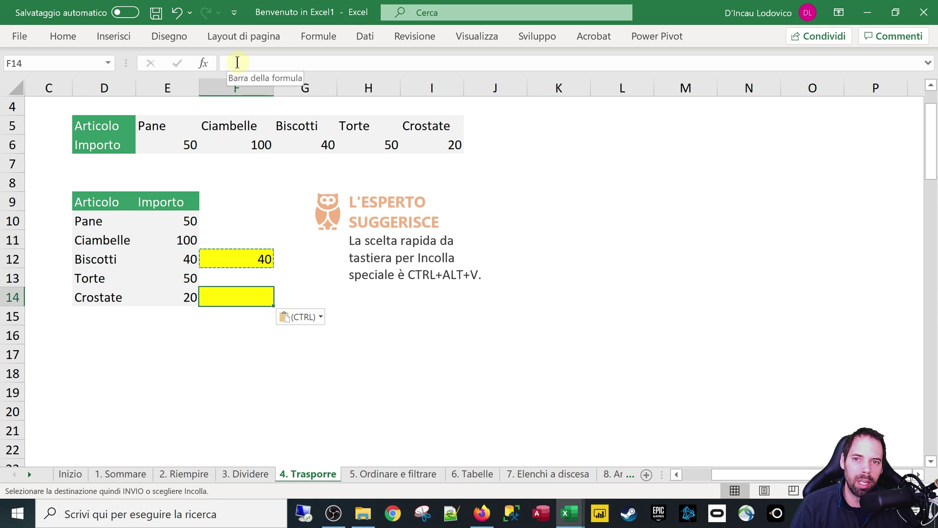
{"action": "key", "text": "Escape"}
{"action": "left_click", "coordinate": [275, 327]}
- Clear F14 and F12 by pasting an empty cell over each
{"action": "key", "text": "ctrl+c"}
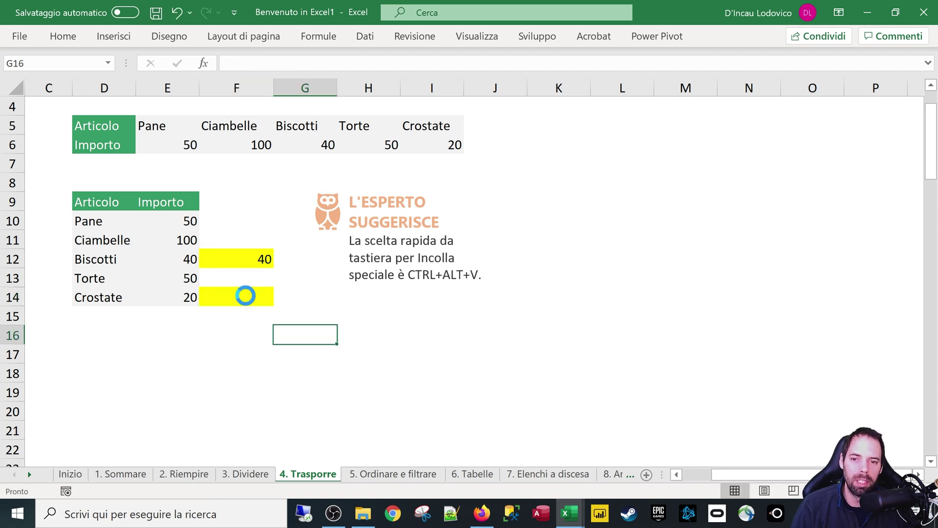
{"action": "left_click", "coordinate": [246, 295]}
{"action": "key", "text": "ctrl+v"}
{"action": "key", "text": "Down"}
{"action": "key", "text": "Escape"}
{"action": "left_click", "coordinate": [104, 203]}
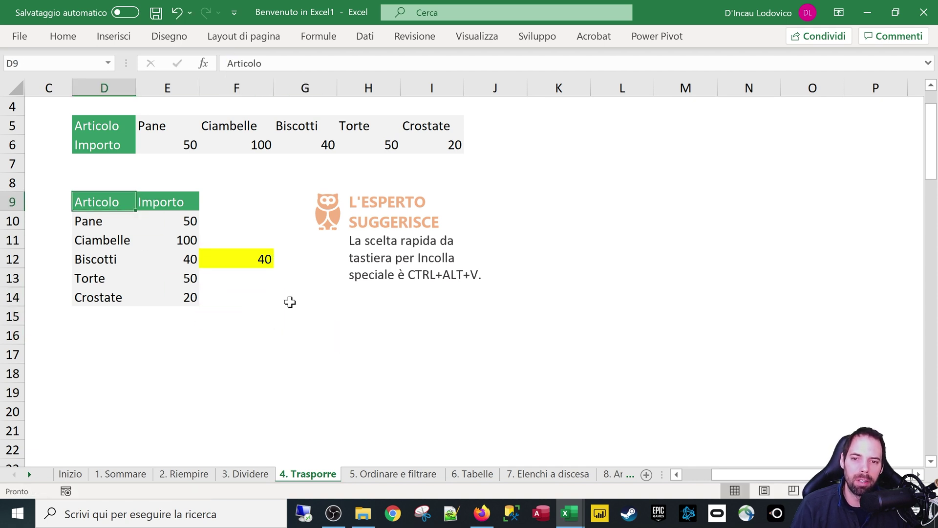
{"action": "left_click", "coordinate": [289, 299]}
{"action": "key", "text": "ctrl+c"}
{"action": "left_click", "coordinate": [245, 258]}
{"action": "key", "text": "ctrl+v"}
{"action": "key", "text": "Escape"}
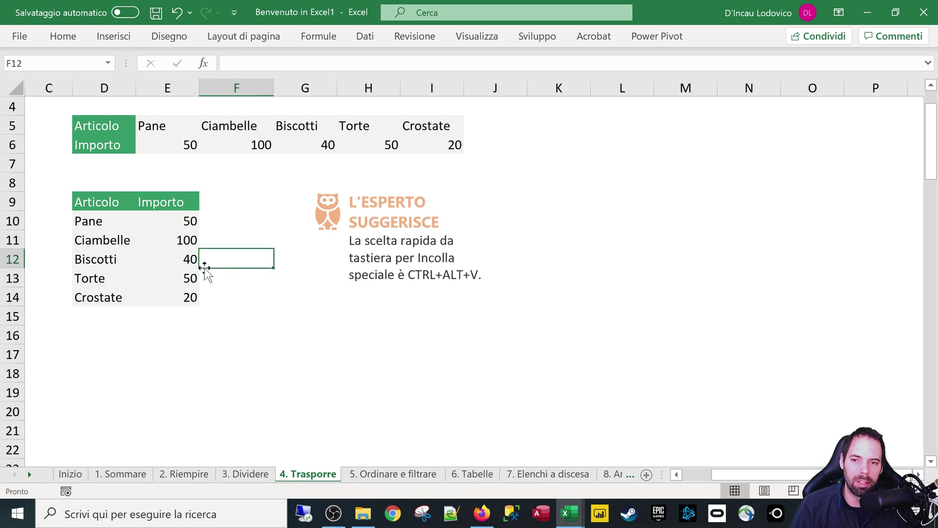
- Copy the first two columns of the horizontal table, then open and cancel Paste Special at D9
{"action": "left_click", "coordinate": [108, 208]}
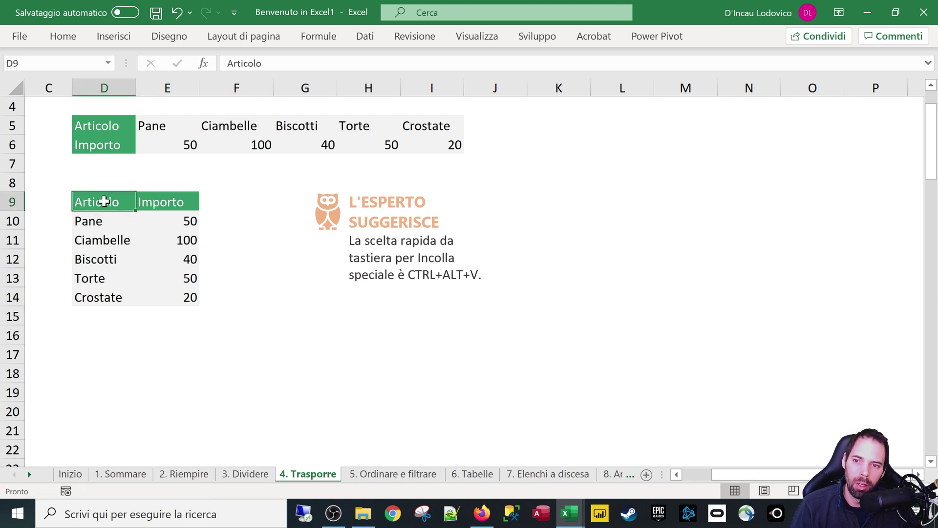
{"action": "left_click_drag", "start_coordinate": [104, 201], "coordinate": [165, 293]}
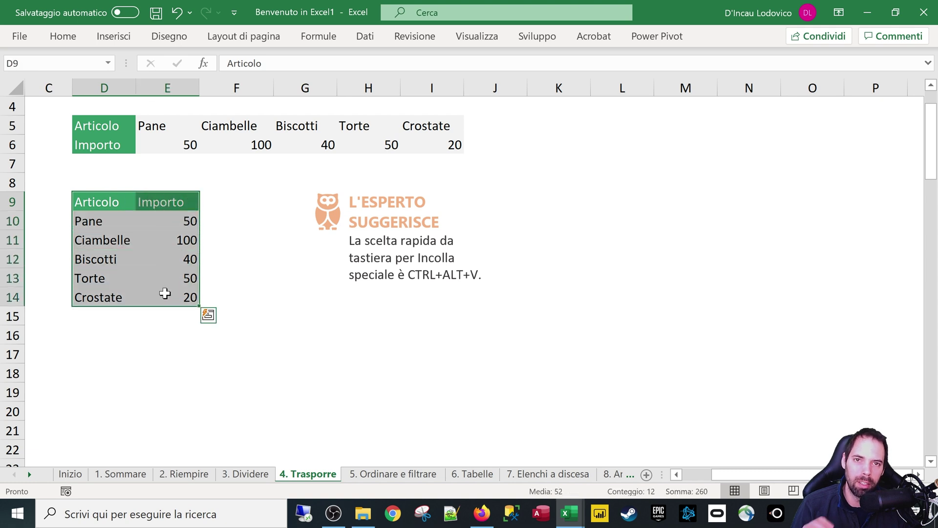
{"action": "right_click", "coordinate": [119, 202]}
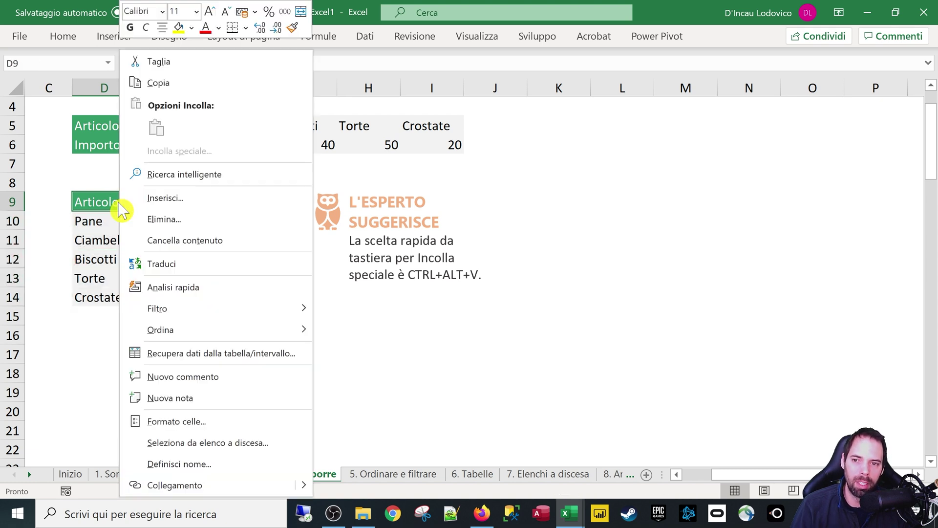
{"action": "key", "text": "Escape"}
{"action": "left_click_drag", "start_coordinate": [103, 124], "coordinate": [199, 142]}
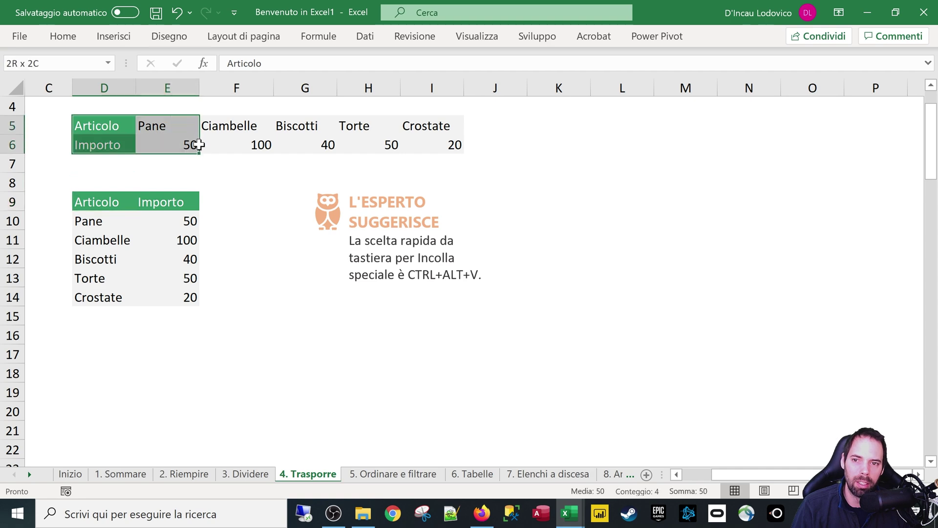
{"action": "key", "text": "ctrl+c"}
{"action": "right_click", "coordinate": [87, 211]}
{"action": "key", "text": "ctrl+alt+v"}
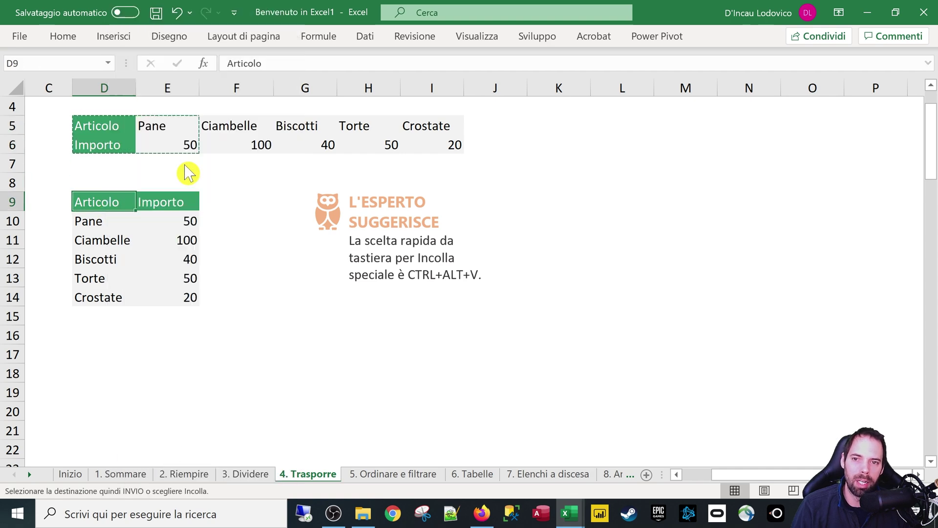
{"action": "left_click", "coordinate": [293, 268]}
{"action": "left_click", "coordinate": [58, 332]}
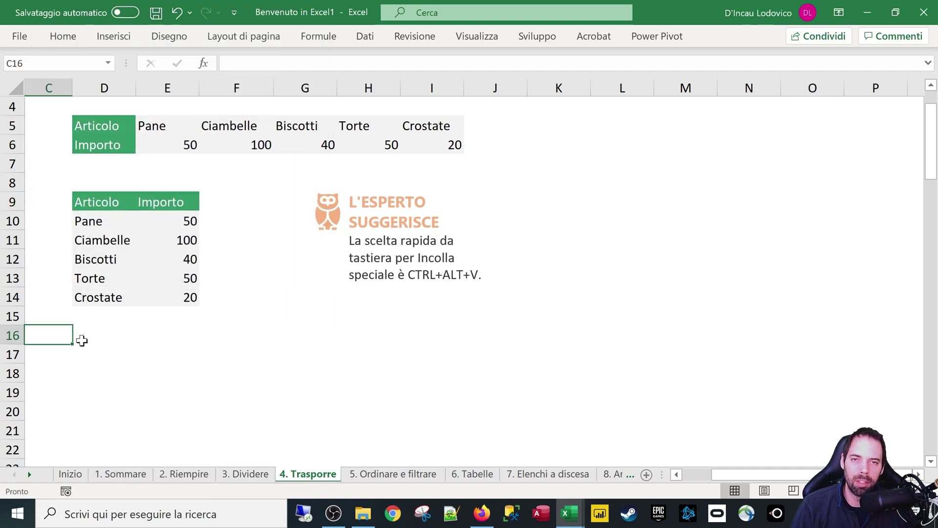
- Scroll down to the transpose formula example and select the Crostate amount 20
{"action": "scroll", "coordinate": [166, 338], "scroll_direction": "down", "scroll_amount": 1}
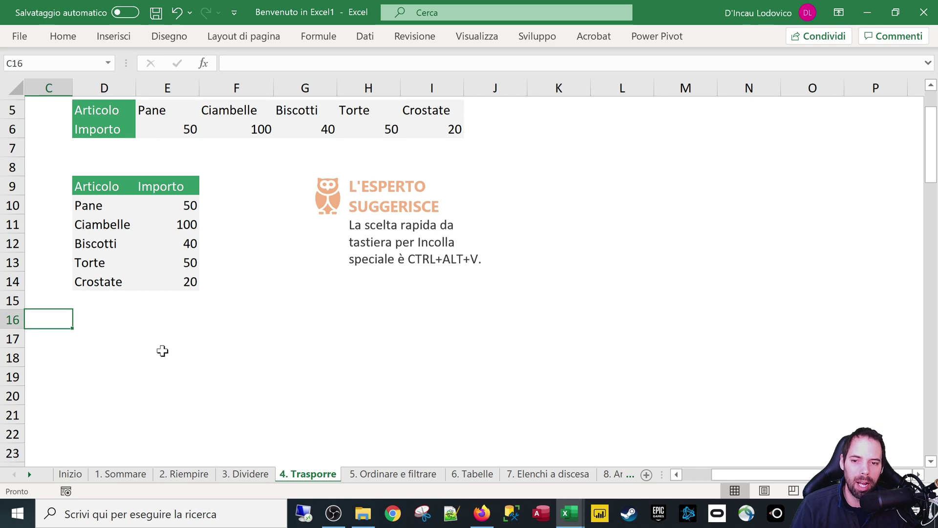
{"action": "scroll", "coordinate": [166, 334], "scroll_direction": "down", "scroll_amount": 3}
{"action": "scroll", "coordinate": [167, 335], "scroll_direction": "down", "scroll_amount": 1}
{"action": "scroll", "coordinate": [174, 329], "scroll_direction": "down", "scroll_amount": 3}
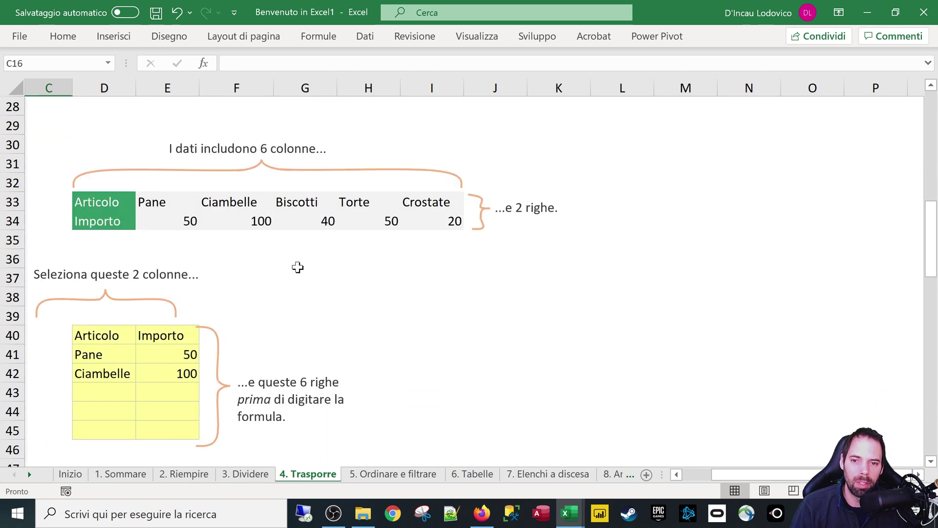
{"action": "left_click", "coordinate": [274, 226]}
{"action": "key", "text": "Right"}
{"action": "key", "text": "Right"}
{"action": "key", "text": "Right"}
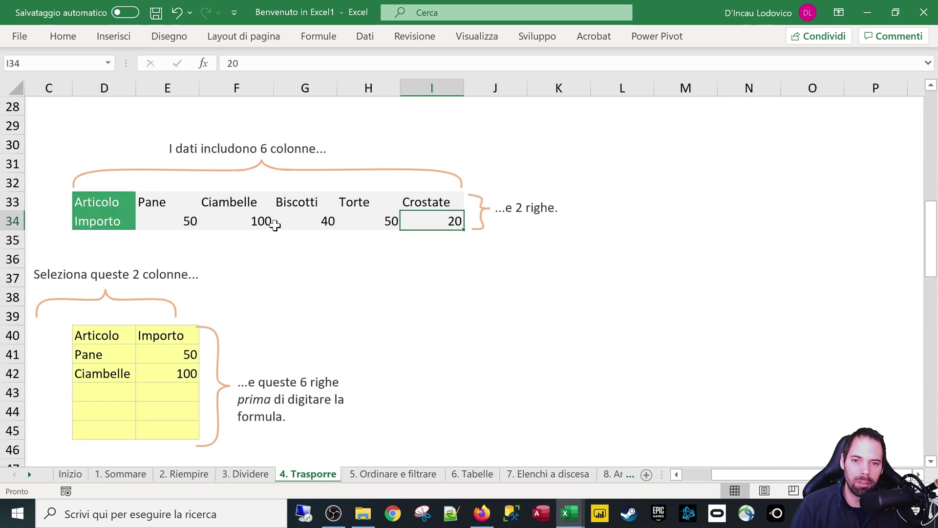
- Delete the leftover values in yellow D40:E42 and scroll left to the formula instructions
{"action": "left_click", "coordinate": [182, 228]}
{"action": "left_click_drag", "start_coordinate": [98, 338], "coordinate": [157, 373]}
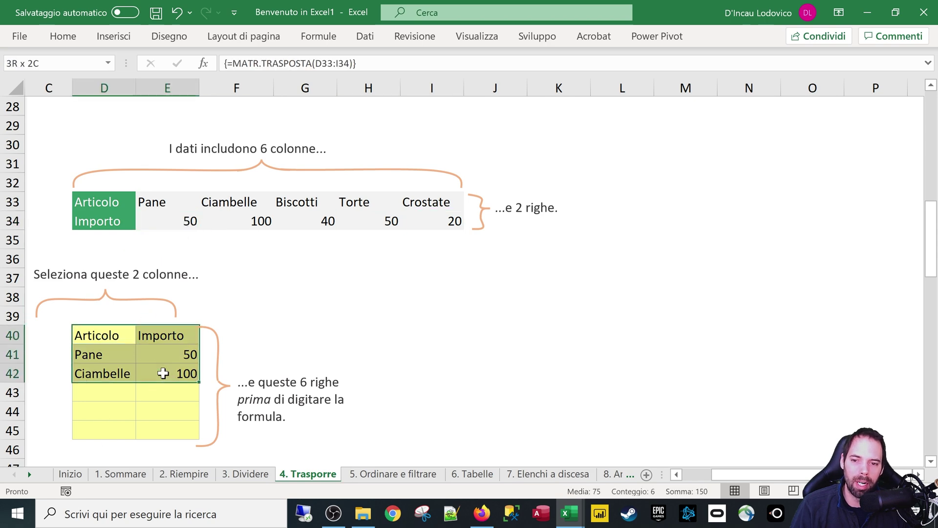
{"action": "key", "text": "Delete"}
{"action": "left_click", "coordinate": [379, 320]}
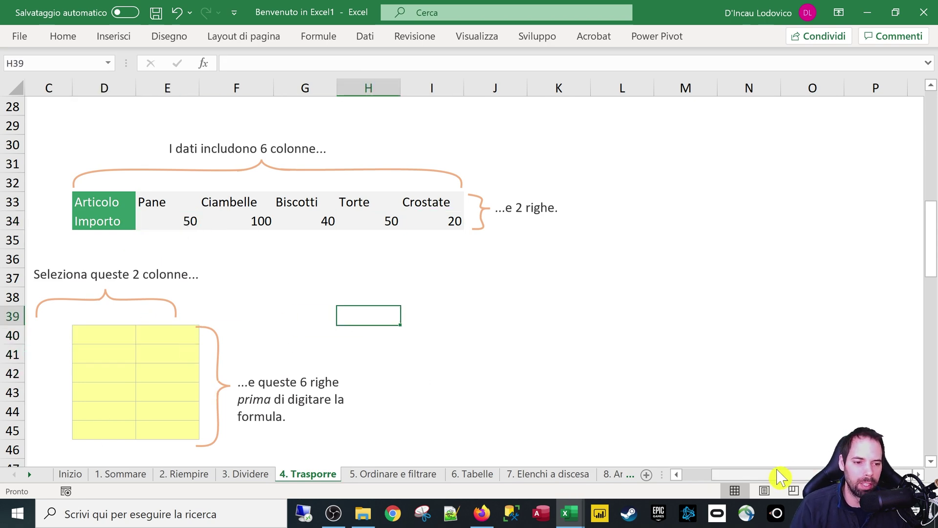
{"action": "left_click_drag", "start_coordinate": [779, 476], "coordinate": [758, 475]}
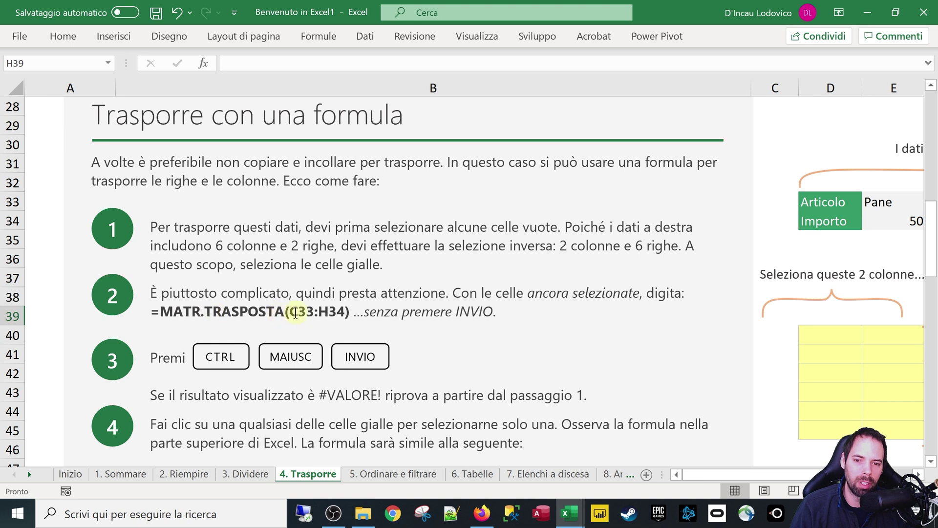
- Enter =MATR.TRASPOSTA( in cell D40 using the function autocomplete list
{"action": "left_click_drag", "start_coordinate": [290, 313], "coordinate": [345, 313]}
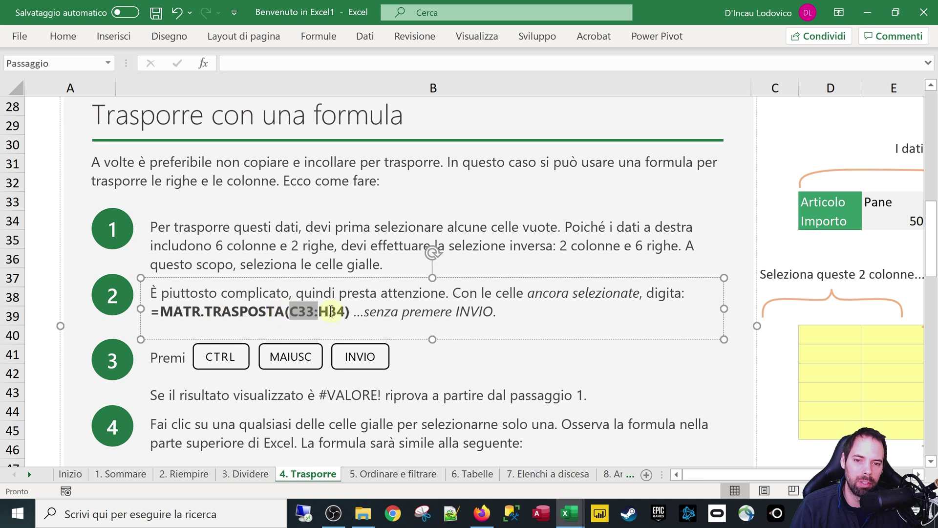
{"action": "left_click", "coordinate": [822, 334]}
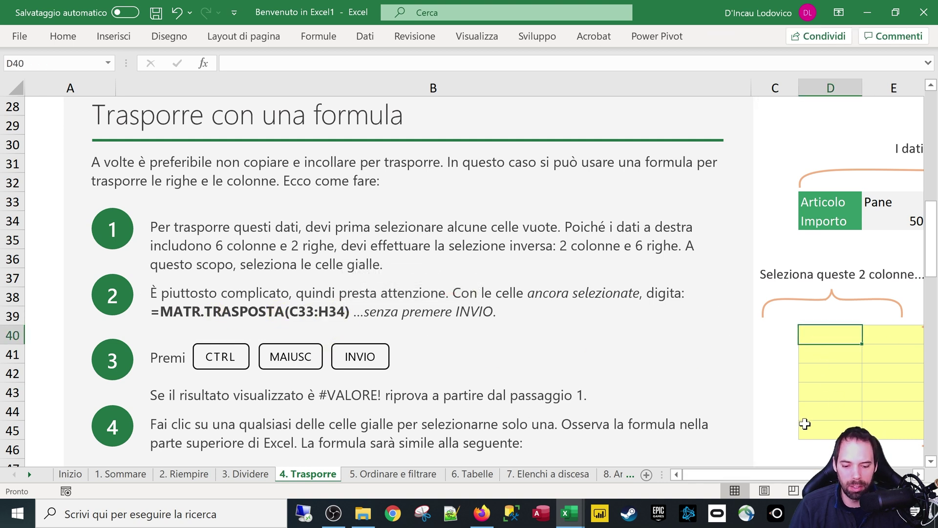
{"action": "type", "text": "=matr"}
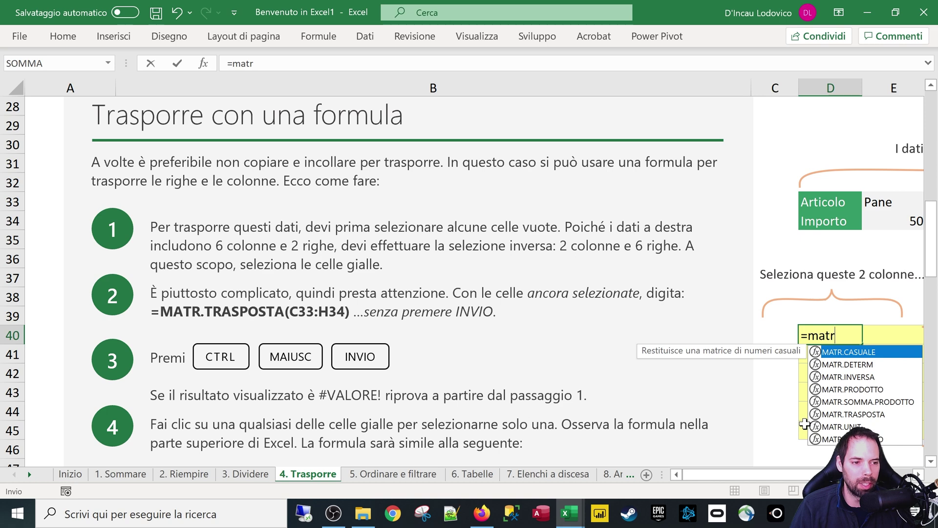
{"action": "key", "text": "Down"}
{"action": "key", "text": "Down"}
{"action": "key", "text": "Down"}
{"action": "key", "text": "Down"}
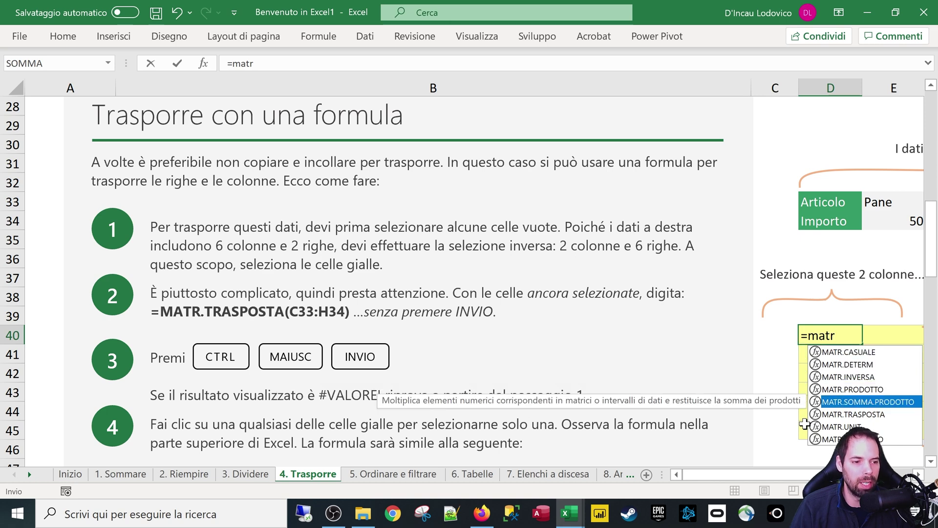
{"action": "key", "text": "Down"}
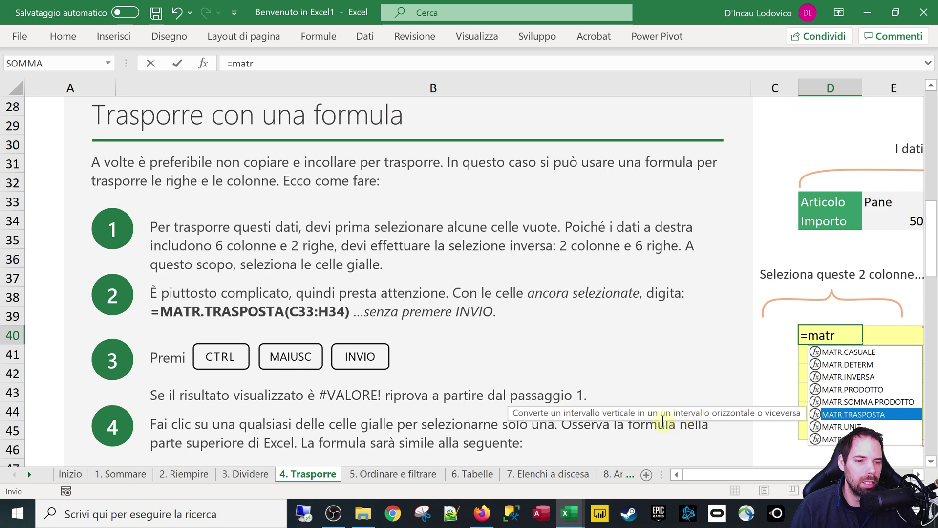
{"action": "scroll", "coordinate": [663, 420], "scroll_direction": "right", "scroll_amount": 5}
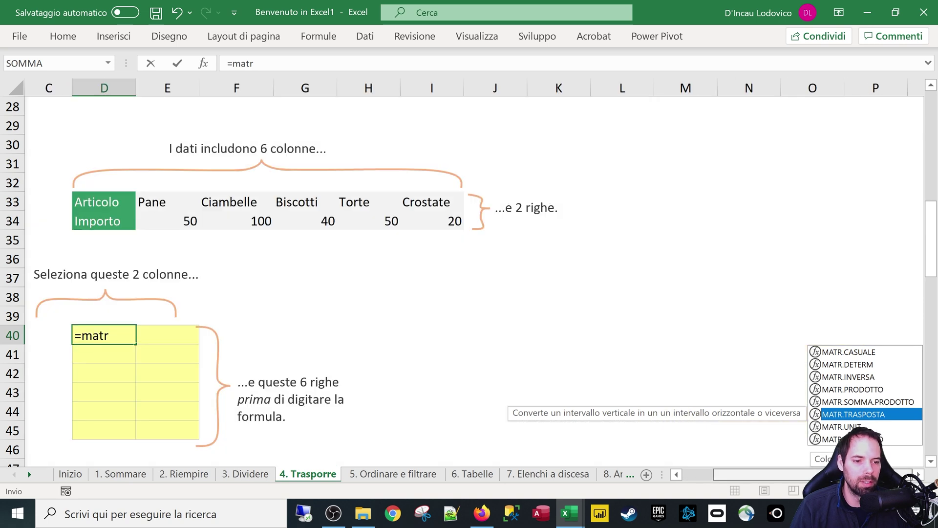
{"action": "scroll", "coordinate": [747, 431], "scroll_direction": "left", "scroll_amount": 5}
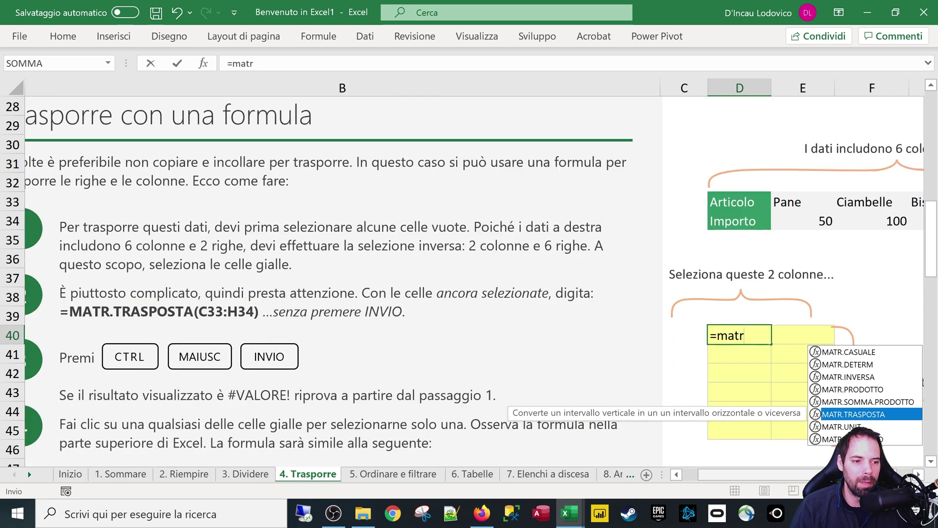
{"action": "double_click", "coordinate": [840, 416]}
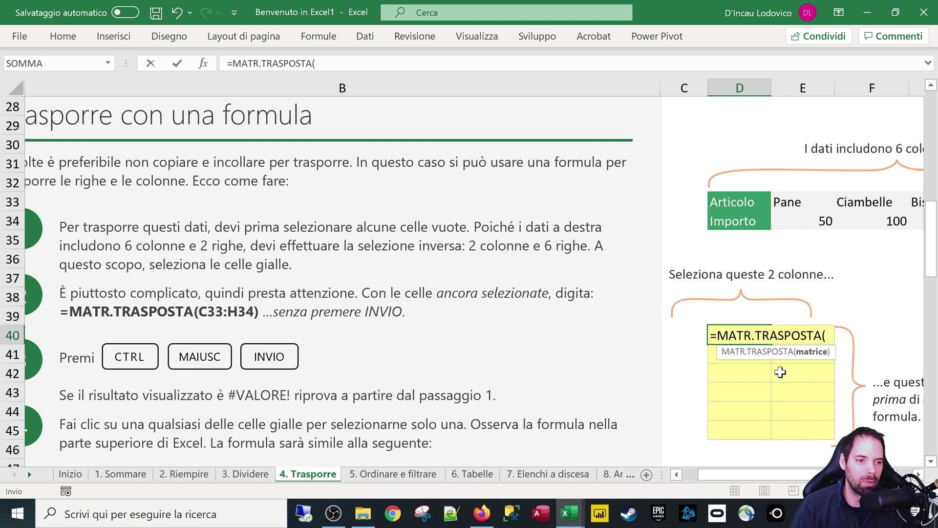
{"action": "key", "text": "BackSpace"}
{"action": "key", "text": "BackSpace"}
{"action": "key", "text": "BackSpace"}
{"action": "key", "text": "BackSpace"}
{"action": "key", "text": "BackSpace"}
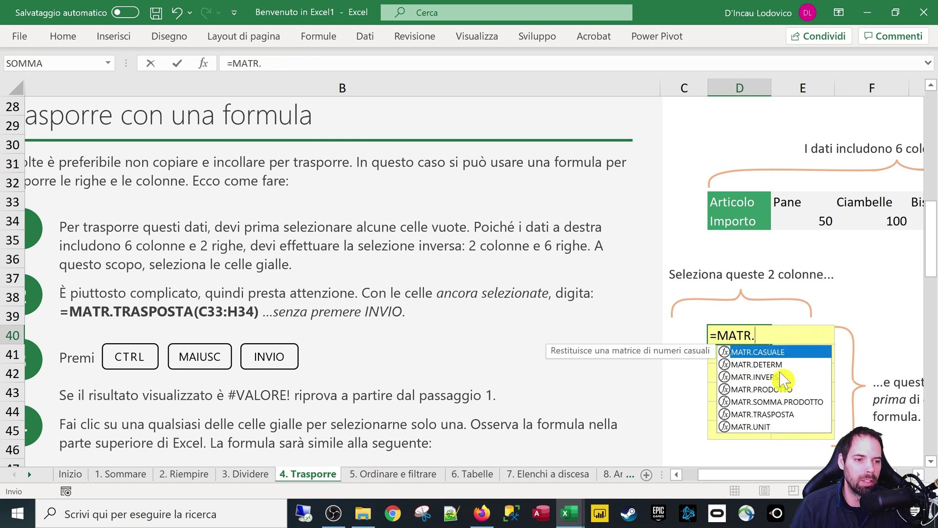
{"action": "key", "text": "BackSpace"}
{"action": "type", "text": ".t"}
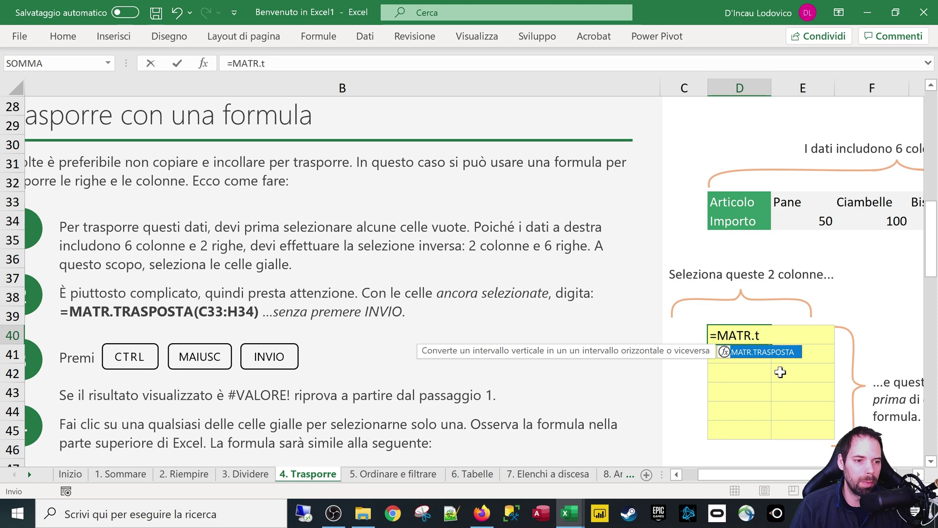
{"action": "key", "text": "Tab"}
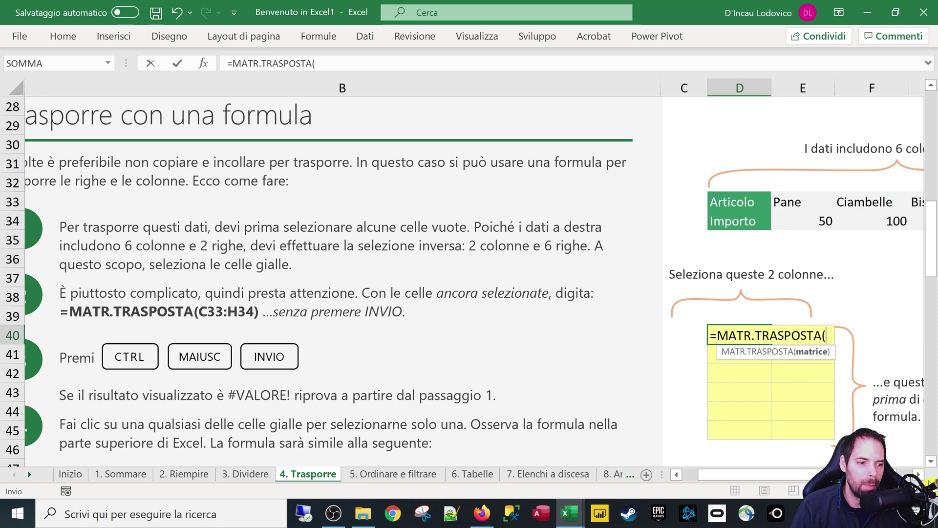
{"action": "scroll", "coordinate": [470, 274], "scroll_direction": "right", "scroll_amount": 2}
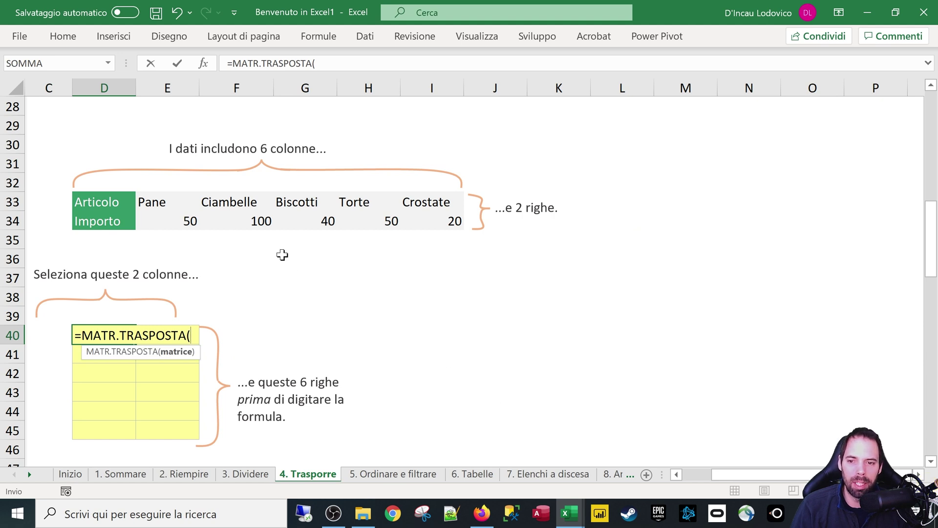
- Complete =MATR.TRASPOSTA(D33:I34) in D40 so the Articolo/Importo list spills down into D40:E45
{"action": "left_click_drag", "start_coordinate": [82, 204], "coordinate": [446, 216]}
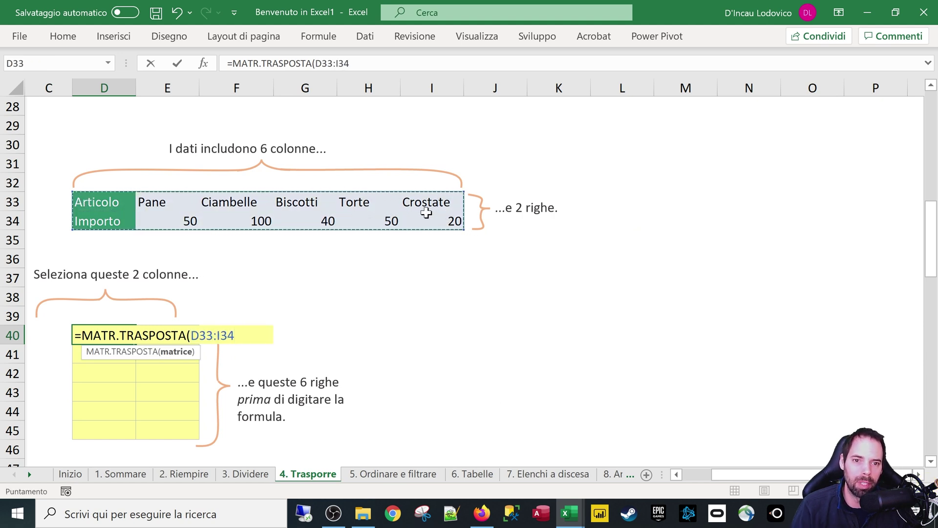
{"action": "type", "text": ")"}
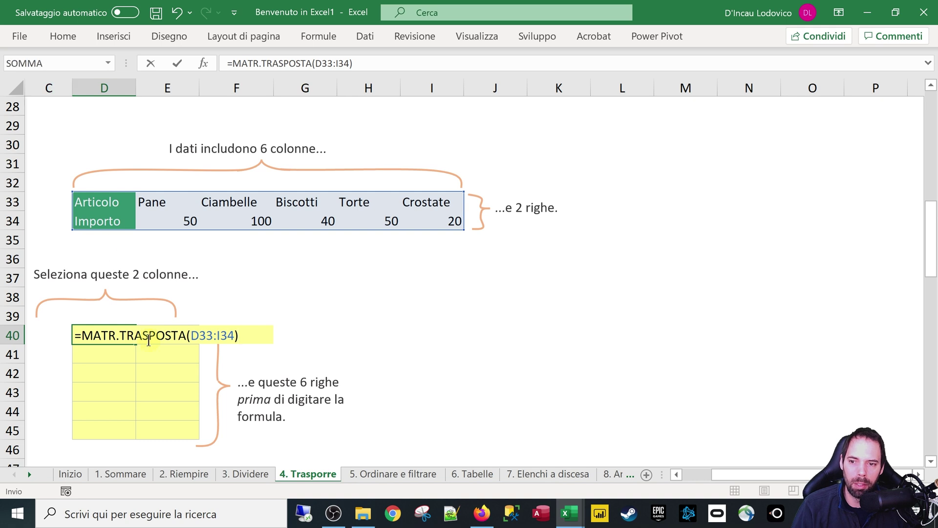
{"action": "key", "text": "Return"}
- Inspect the spilled cells and D40's unchanged transpose formula in the formula bar
{"action": "left_click", "coordinate": [100, 336]}
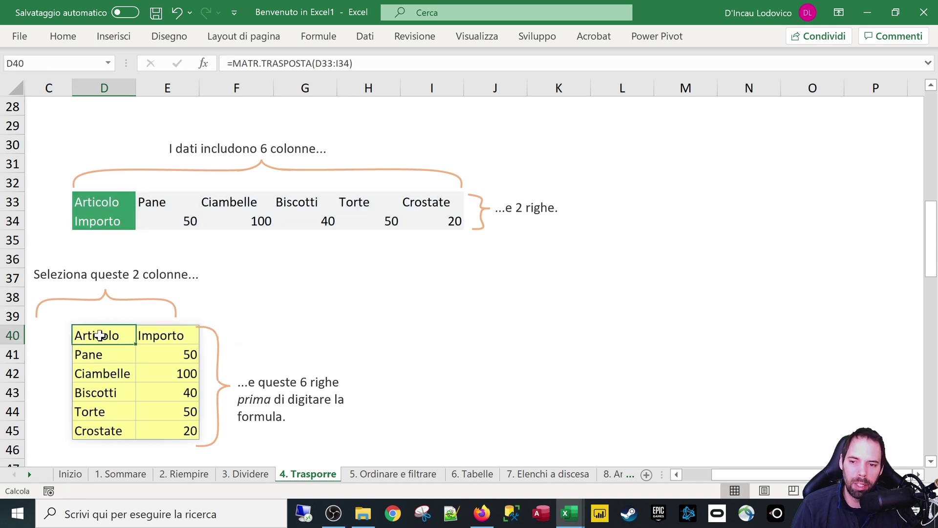
{"action": "left_click", "coordinate": [146, 334]}
{"action": "left_click", "coordinate": [142, 352]}
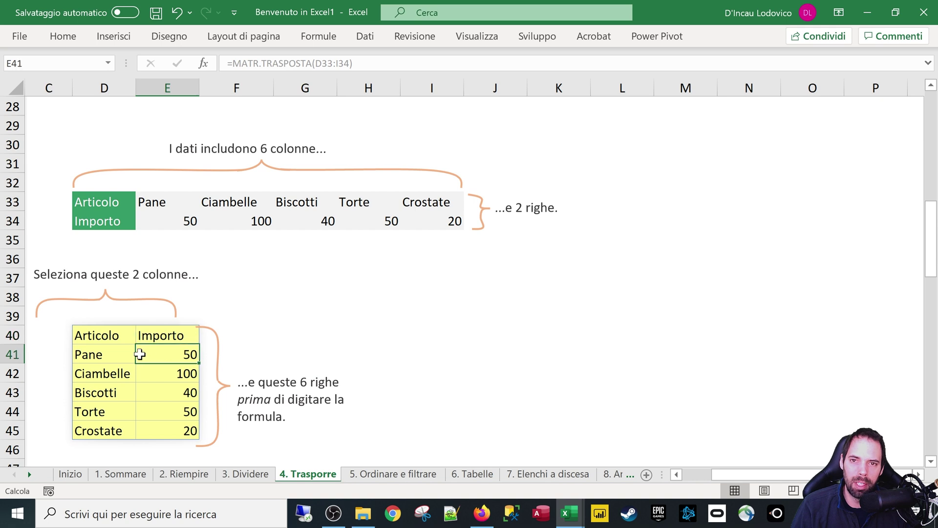
{"action": "left_click", "coordinate": [111, 336]}
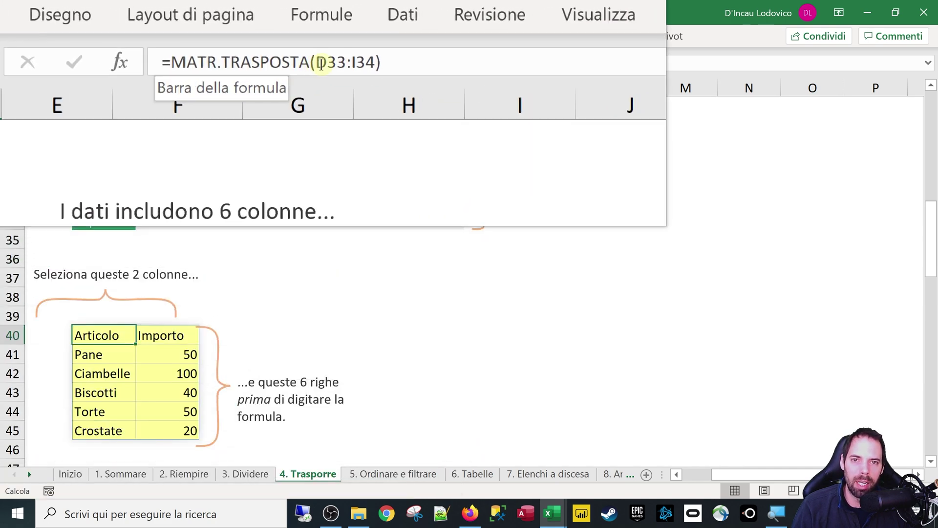
{"action": "left_click", "coordinate": [321, 64]}
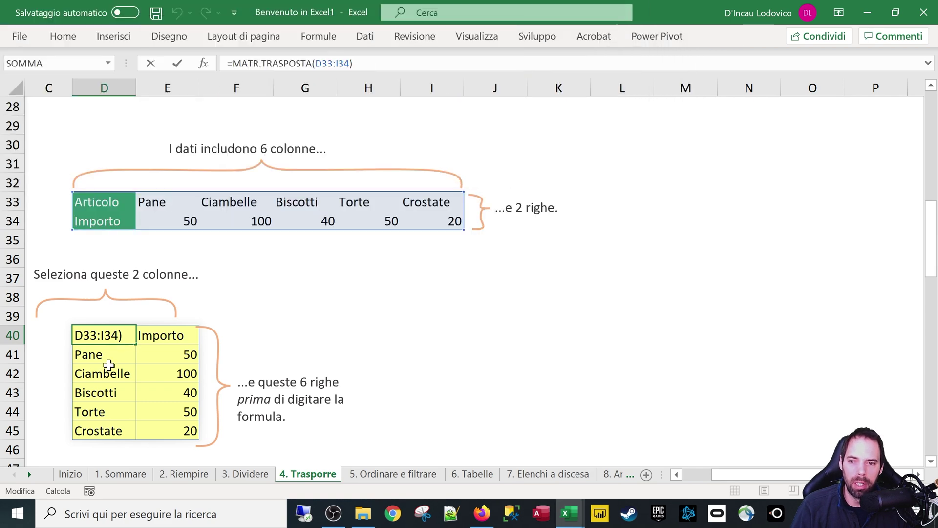
{"action": "key", "text": "Return"}
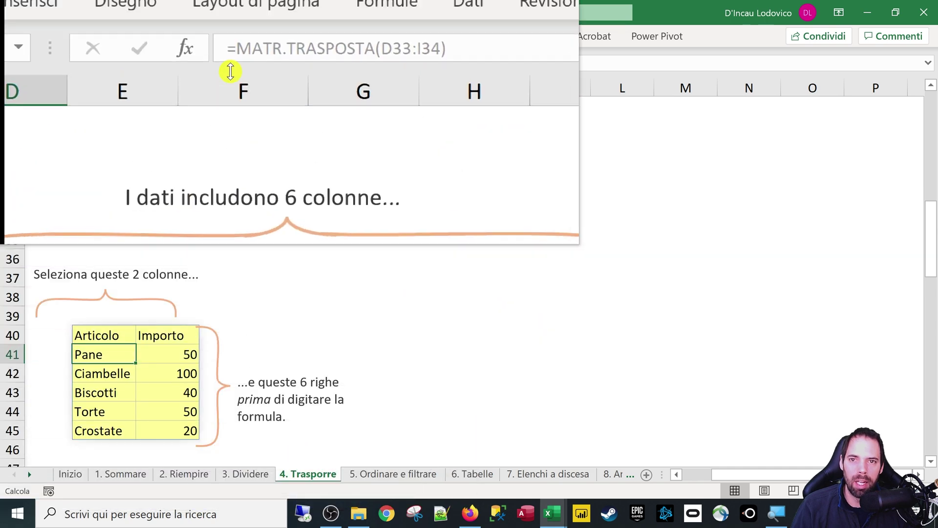
{"action": "left_click", "coordinate": [291, 64]}
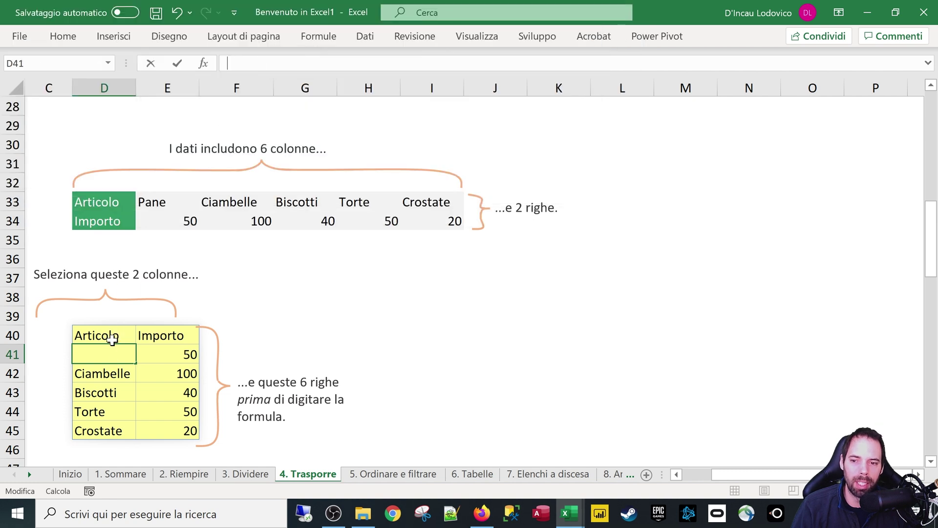
- Enter the formula =D34 in D41, inside the spill range
{"action": "left_click", "coordinate": [112, 337]}
{"action": "left_click", "coordinate": [105, 353]}
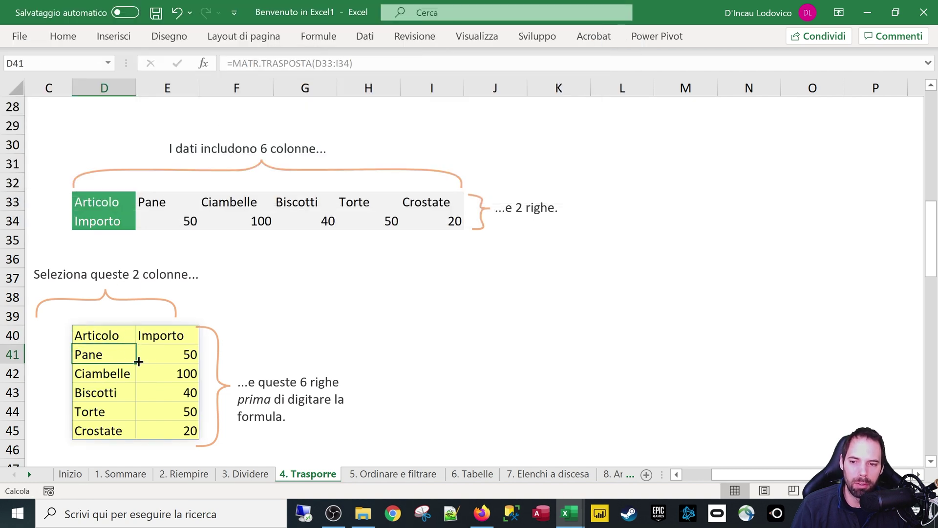
{"action": "type", "text": "="}
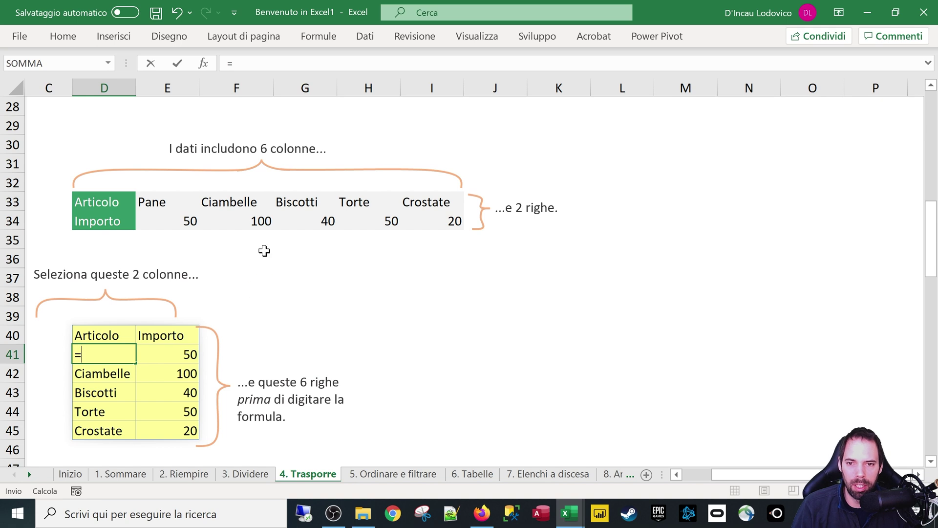
{"action": "left_click", "coordinate": [89, 223]}
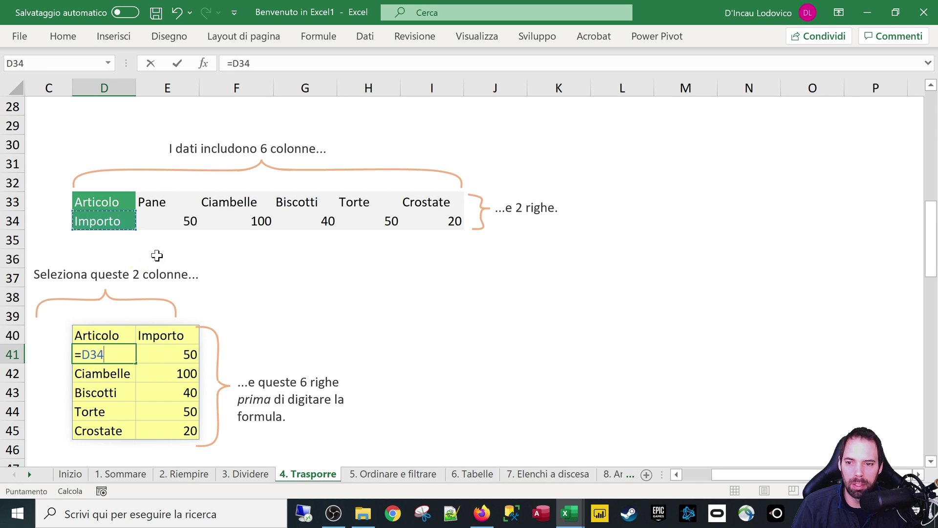
{"action": "key", "text": "Return"}
- Compare D40's blocked spill warning with D41's =D34 formula
{"action": "key", "text": "Up"}
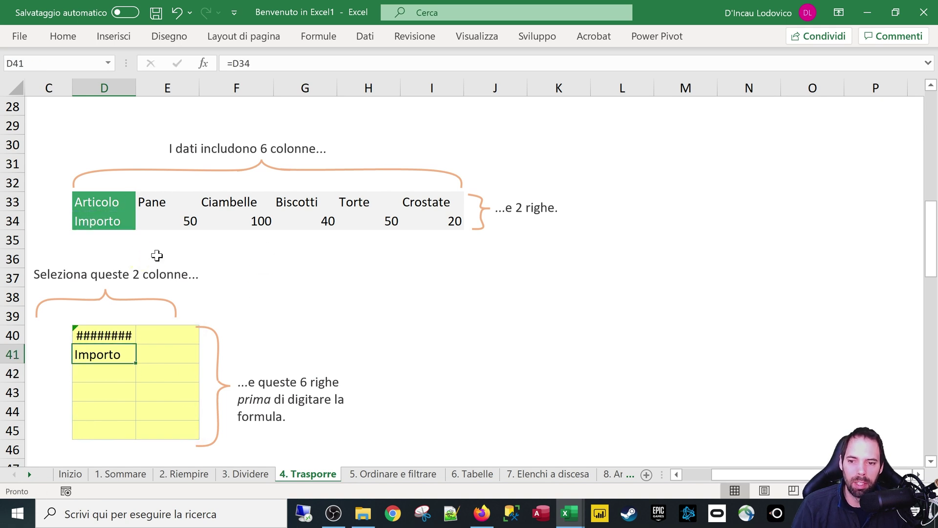
{"action": "key", "text": "Down"}
{"action": "key", "text": "Up"}
{"action": "key", "text": "Up"}
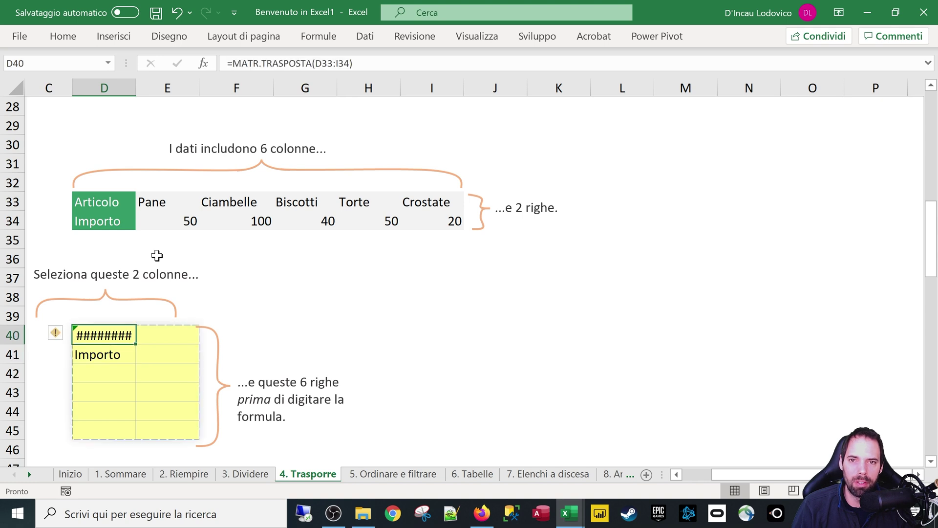
{"action": "key", "text": "Down"}
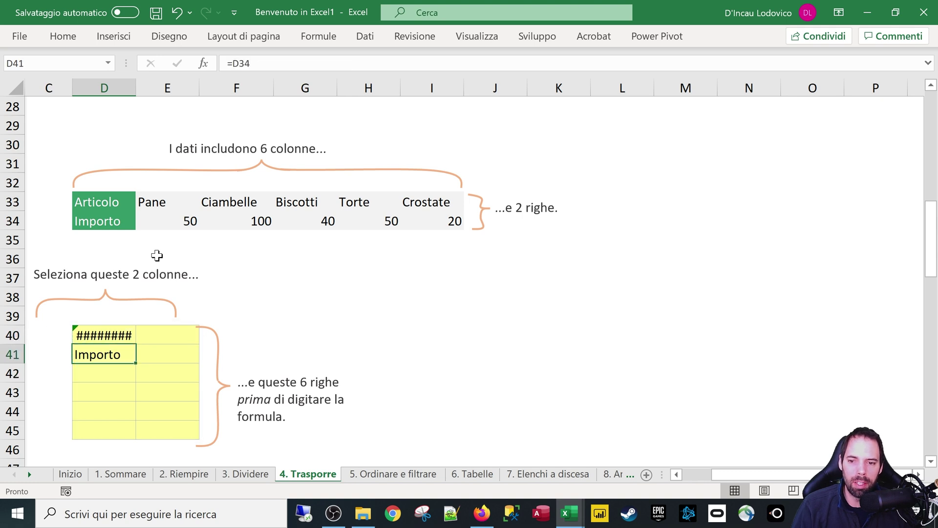
{"action": "key", "text": "Up"}
{"action": "key", "text": "super+plus"}
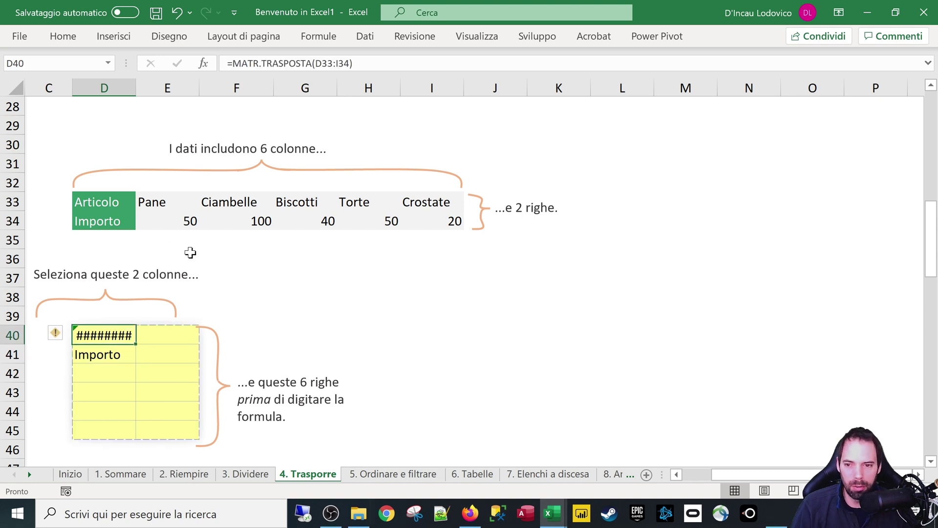
{"action": "left_click", "coordinate": [117, 357]}
{"action": "key", "text": "Up"}
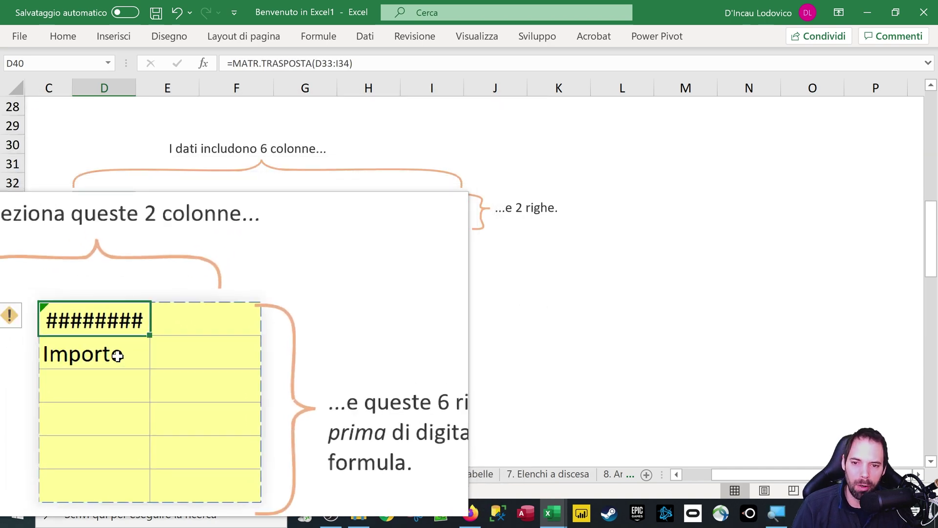
{"action": "left_click", "coordinate": [117, 355]}
{"action": "key", "text": "Up"}
{"action": "left_click", "coordinate": [117, 355]}
{"action": "key", "text": "Up"}
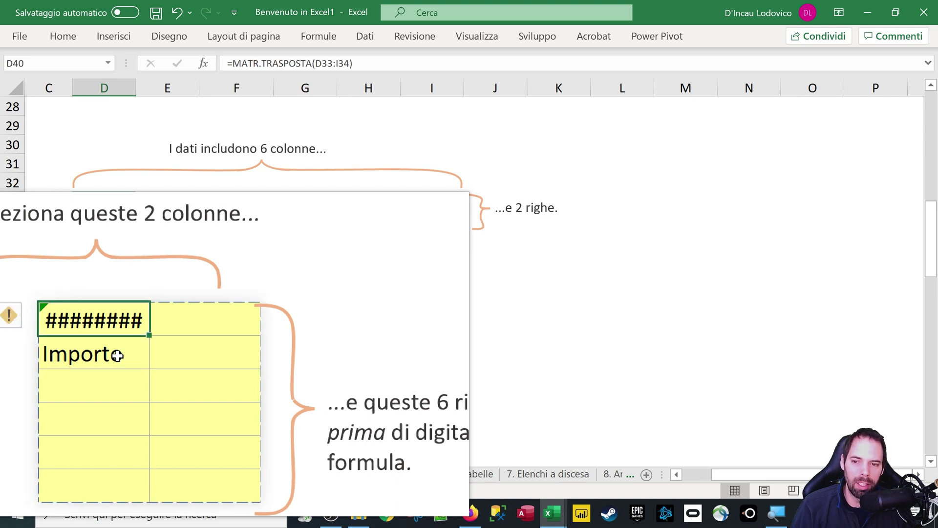
- Type the test entry 'dfsdfsd' into D41, undo it, and select the restored transposed table
{"action": "left_click", "coordinate": [118, 355]}
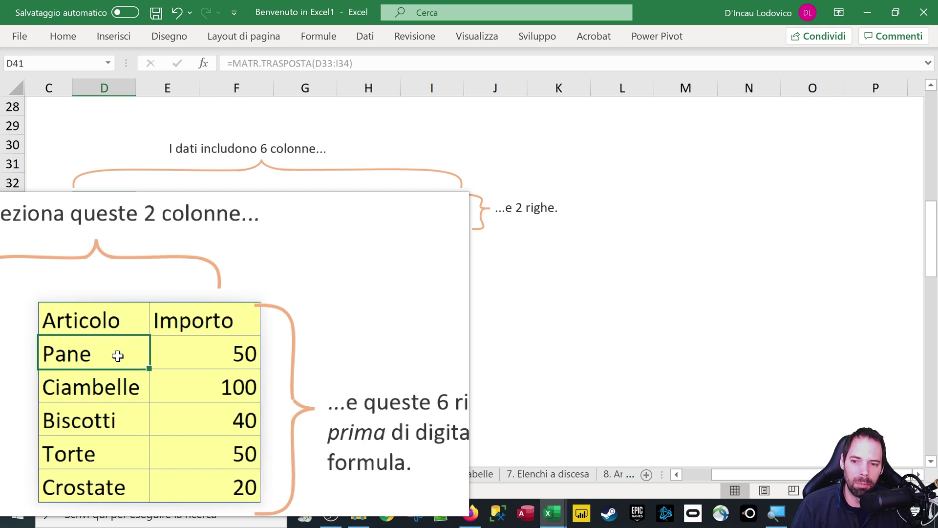
{"action": "type", "text": "dfsdfs"}
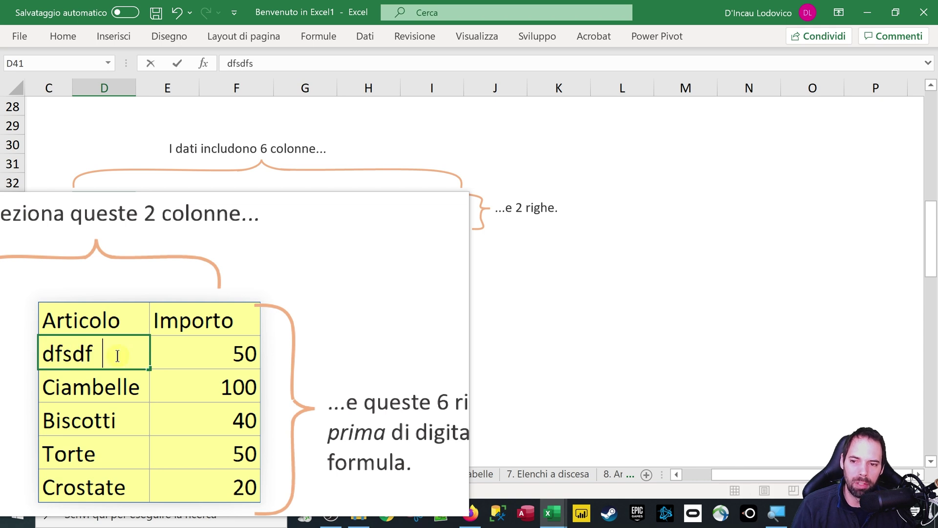
{"action": "type", "text": "d"}
{"action": "key", "text": "Return"}
{"action": "key", "text": "ctrl+z"}
{"action": "key", "text": "Up"}
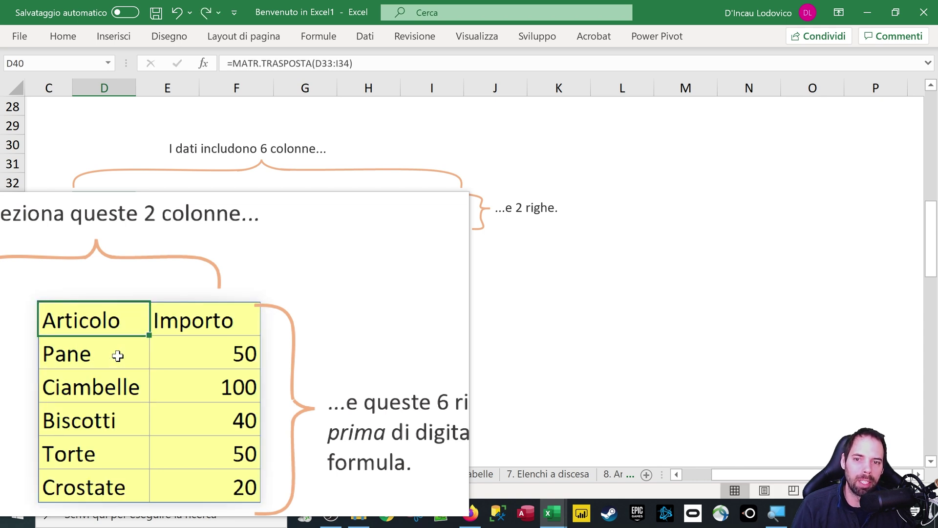
{"action": "key", "text": "shift+Right"}
{"action": "key", "text": "shift+Down"}
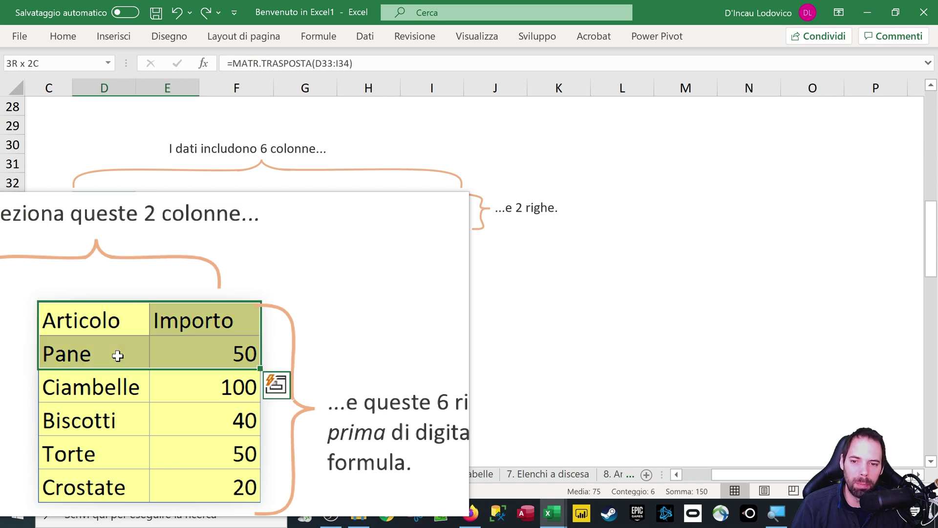
{"action": "key", "text": "shift+Down"}
{"action": "key", "text": "shift+Down"}
{"action": "key", "text": "shift+Down"}
{"action": "key", "text": "shift+Down"}
{"action": "key", "text": "shift+Down"}
- Compare the transposed table D40:E45 with the source data D33:I34
{"action": "key", "text": "Up"}
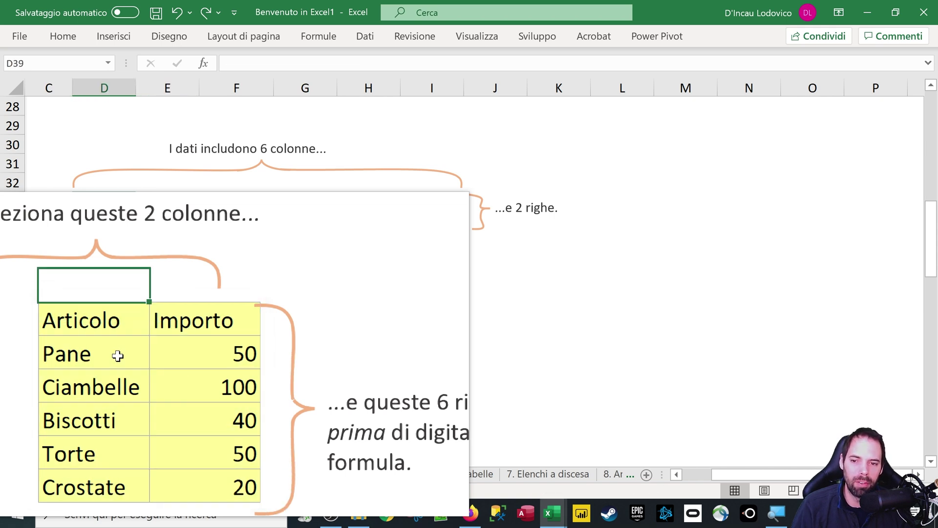
{"action": "key", "text": "Down"}
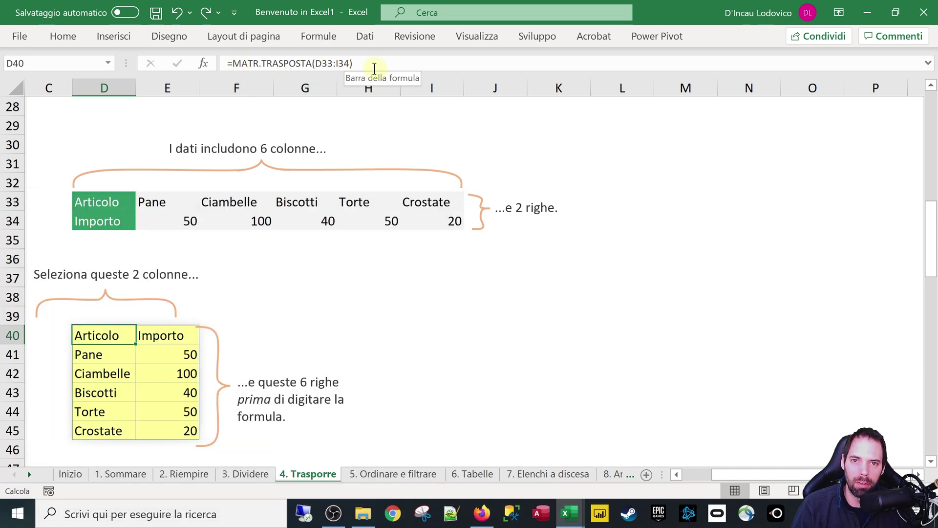
{"action": "left_click_drag", "start_coordinate": [114, 337], "coordinate": [191, 431]}
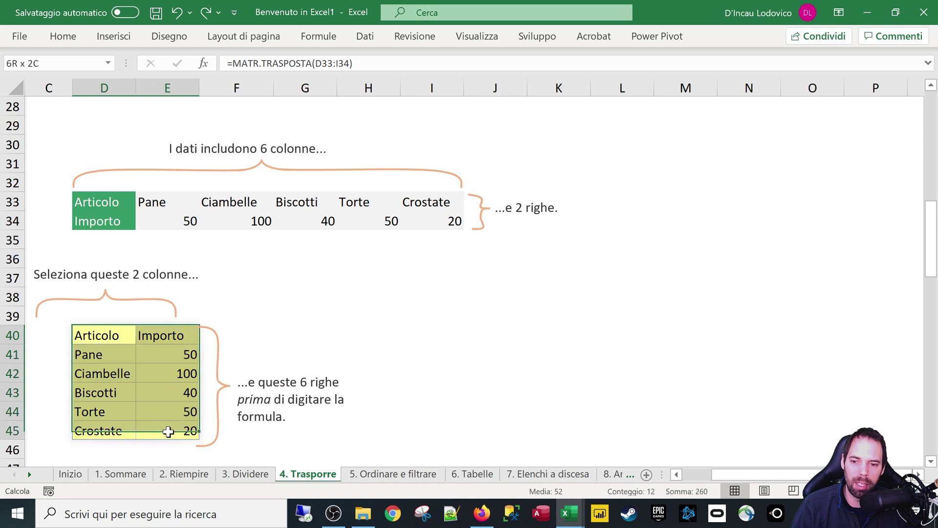
{"action": "left_click_drag", "start_coordinate": [113, 211], "coordinate": [432, 218]}
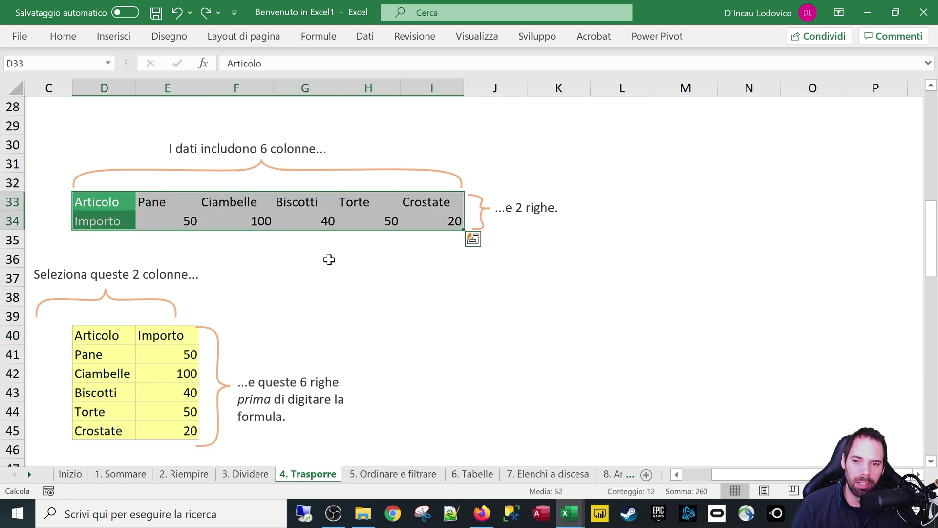
{"action": "mouse_move", "coordinate": [97, 336]}
{"action": "left_mouse_down"}
{"action": "mouse_move", "coordinate": [132, 344]}
{"action": "mouse_move", "coordinate": [168, 429]}
{"action": "left_mouse_up"}
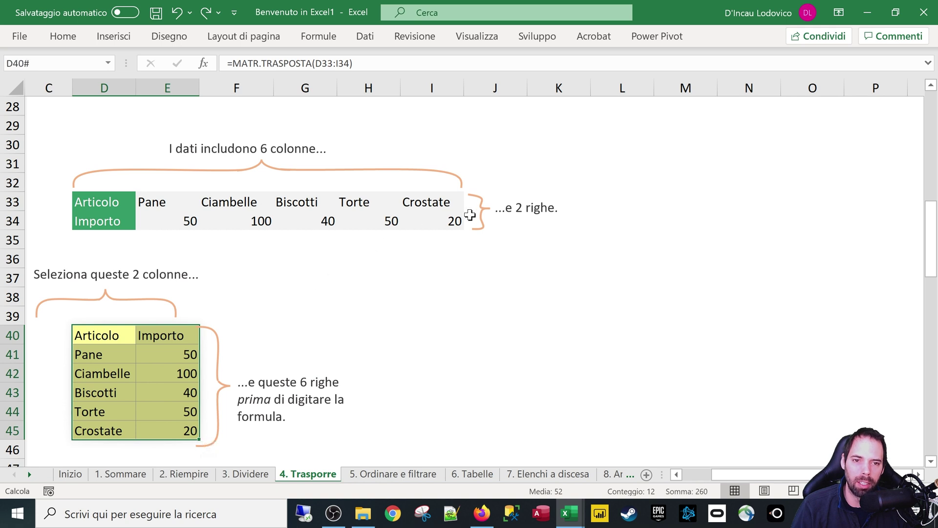
{"action": "left_click", "coordinate": [445, 204]}
- Change the Biscotti amount in G34 to 200 and verify E43 now shows 200
{"action": "left_click", "coordinate": [291, 222]}
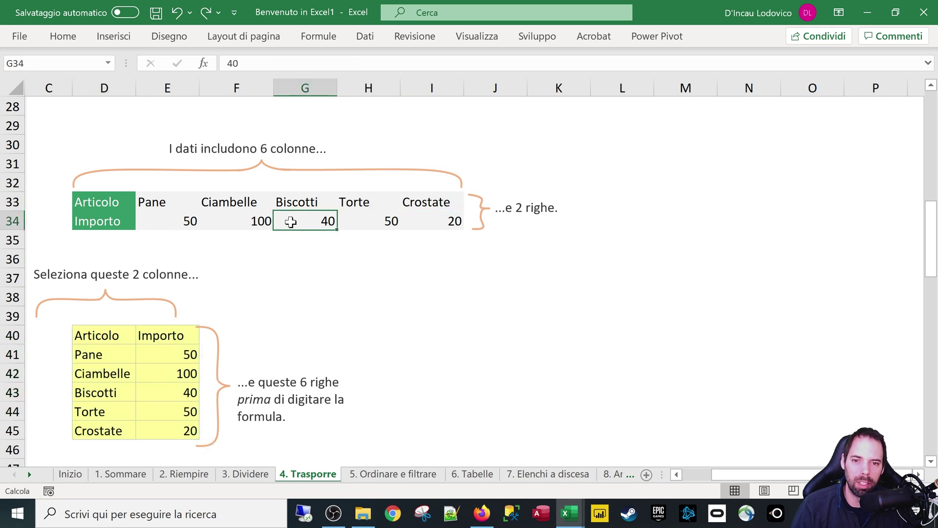
{"action": "double_click", "coordinate": [291, 222]}
{"action": "type", "text": "50"}
{"action": "key", "text": "Return"}
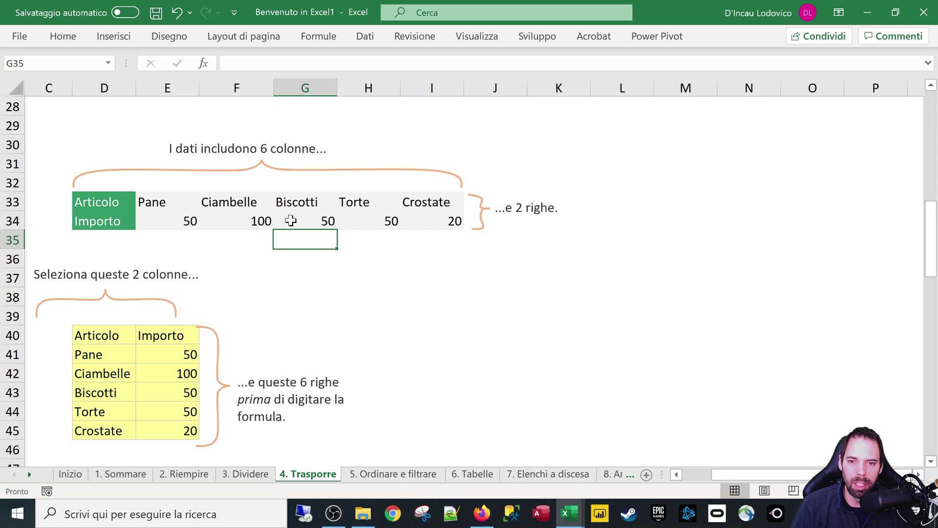
{"action": "left_click", "coordinate": [296, 225]}
{"action": "type", "text": "200"}
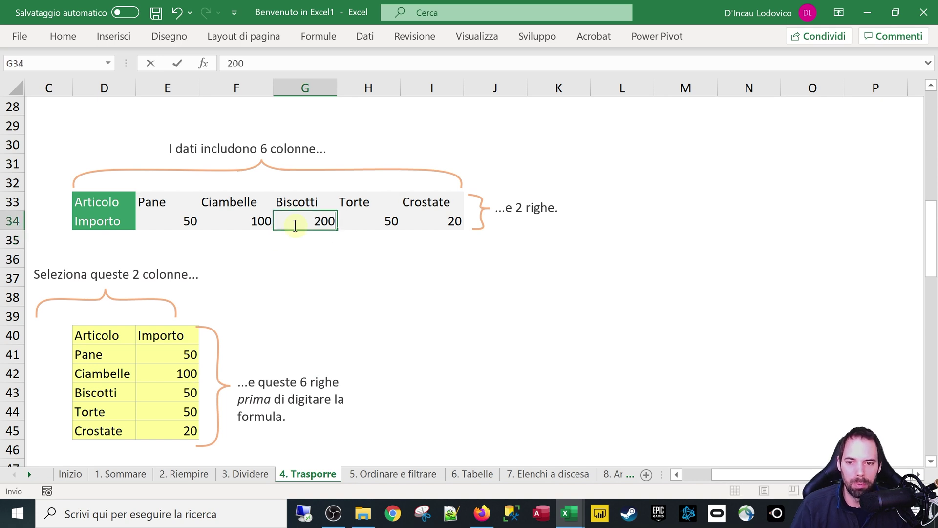
{"action": "key", "text": "Return"}
{"action": "left_click", "coordinate": [186, 393]}
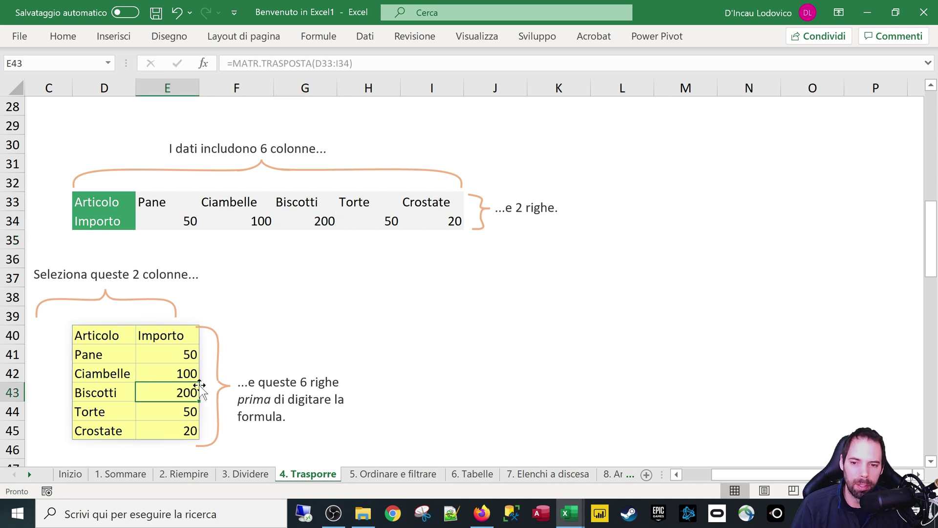
{"action": "left_click_drag", "start_coordinate": [109, 342], "coordinate": [191, 429]}
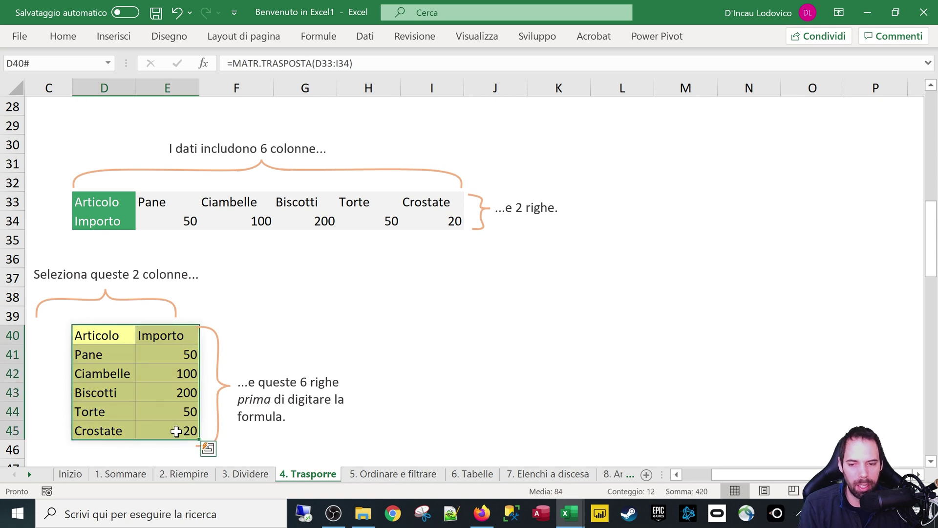
- Clear D40:E45 and enter =MATR.TRASPOSTA(D33:I34) in D40 as an array formula with Ctrl+Shift+Enter
{"action": "key", "text": "Delete"}
{"action": "left_click", "coordinate": [96, 337]}
{"action": "left_click", "coordinate": [254, 62]}
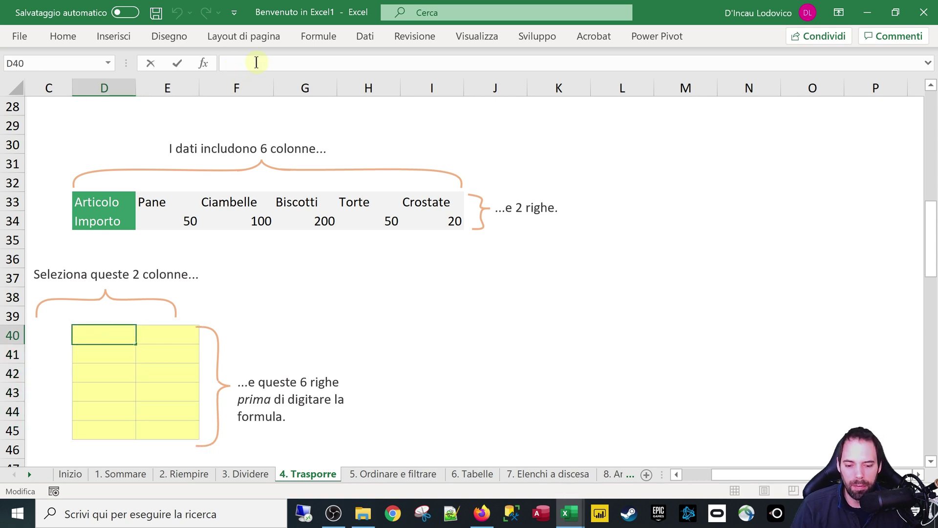
{"action": "type", "text": "="}
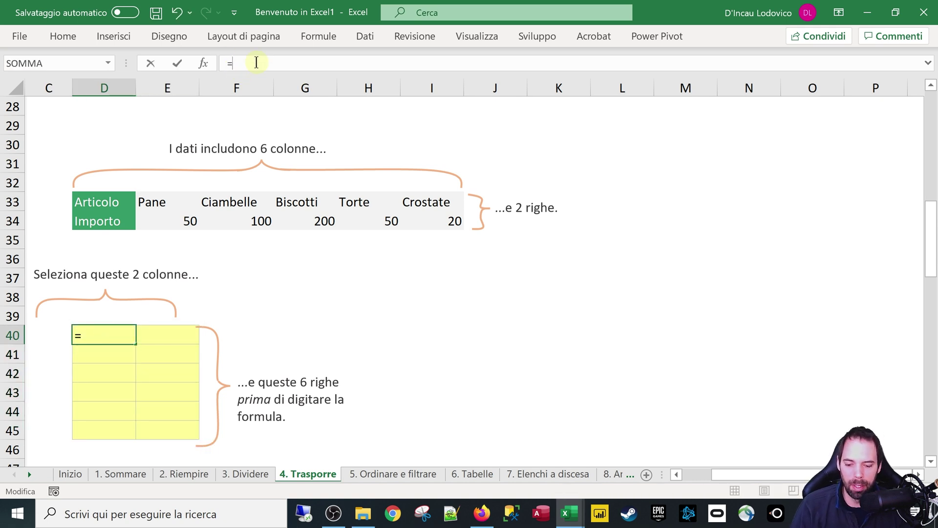
{"action": "type", "text": "MATR."}
{"action": "key", "text": "Down"}
{"action": "key", "text": "Down"}
{"action": "key", "text": "Down"}
{"action": "key", "text": "Down"}
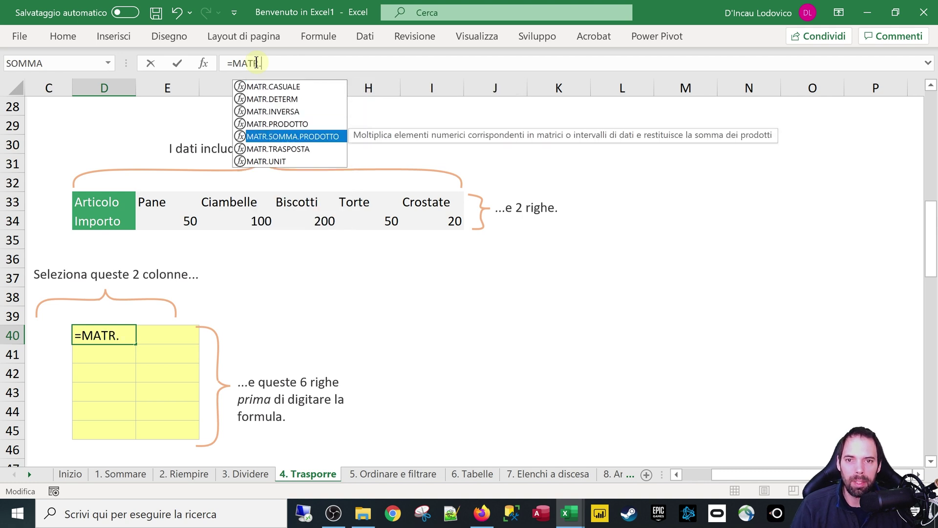
{"action": "key", "text": "Down"}
{"action": "key", "text": "Tab"}
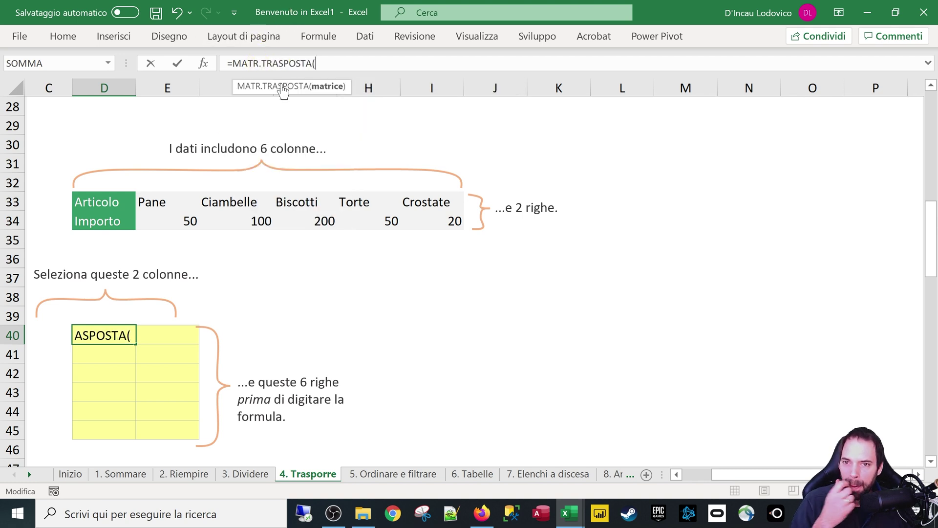
{"action": "left_click_drag", "start_coordinate": [98, 203], "coordinate": [440, 220]}
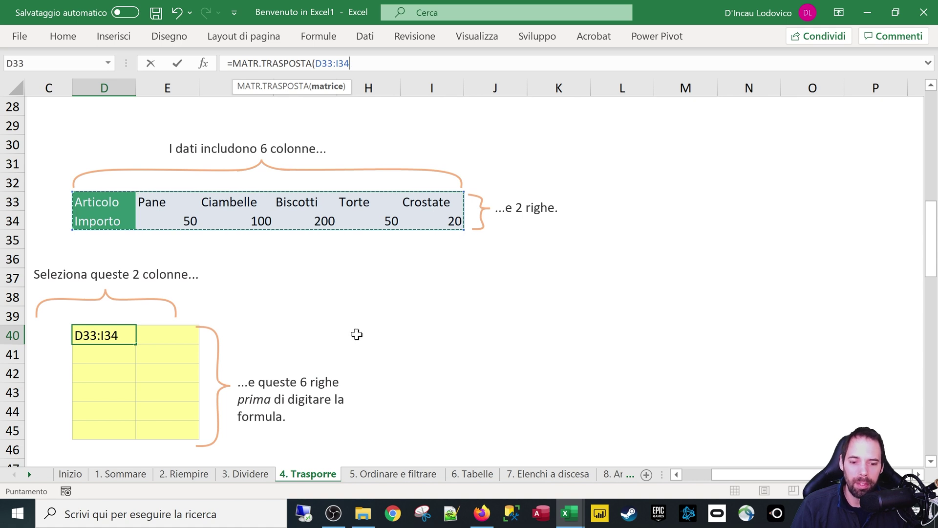
{"action": "type", "text": ")"}
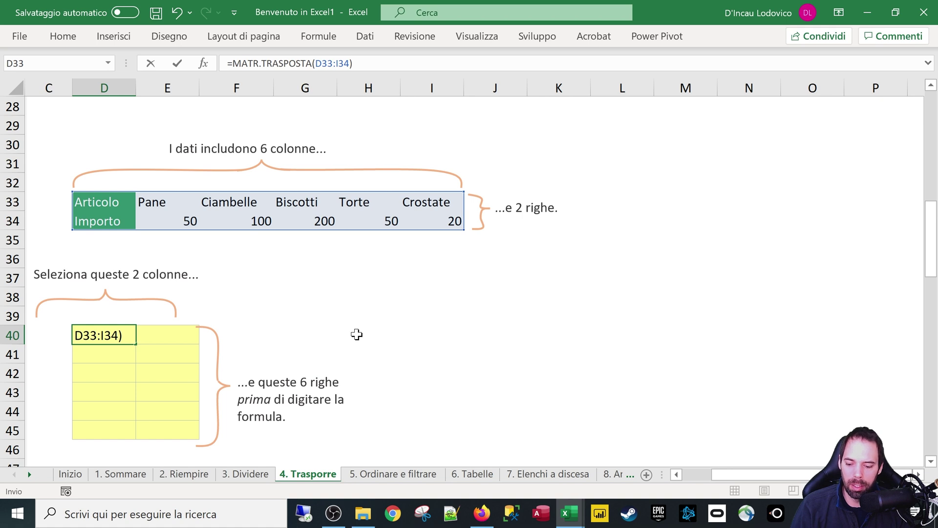
{"action": "key", "text": "ctrl+shift+Return"}
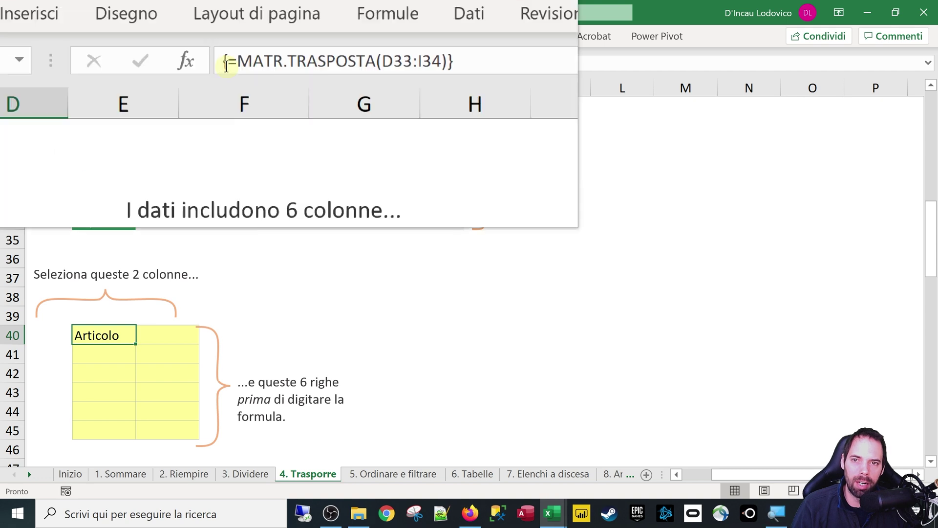
- Re-commit D40's array formula and highlight the source data D33:I34
{"action": "left_click", "coordinate": [359, 62]}
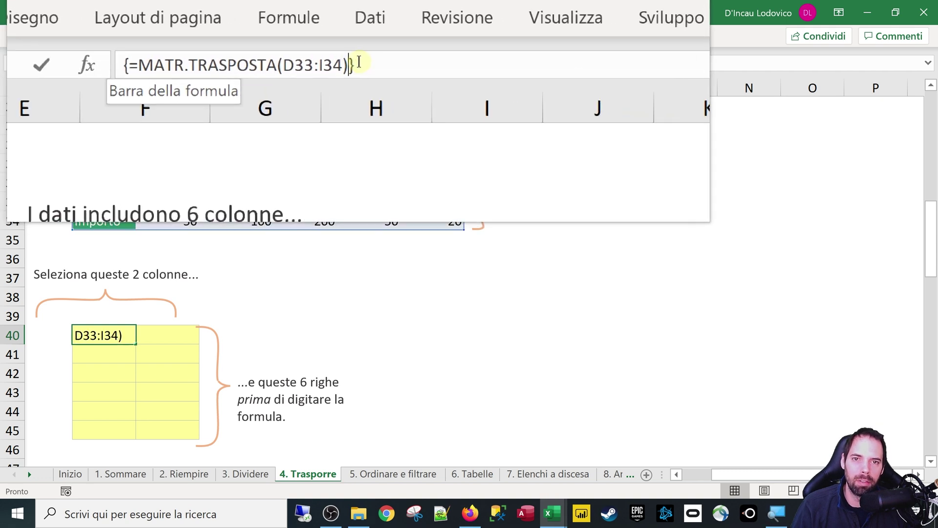
{"action": "left_click", "coordinate": [370, 62]}
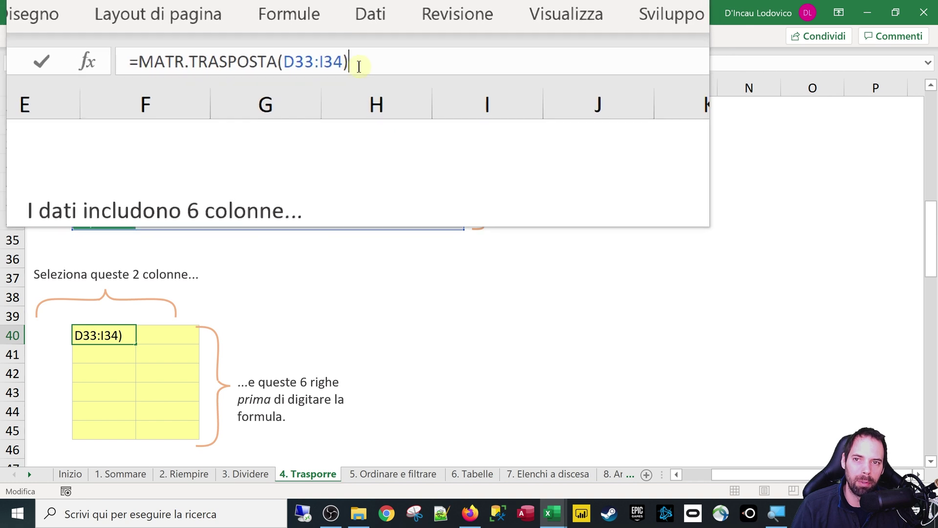
{"action": "key", "text": "ctrl+shift+Return"}
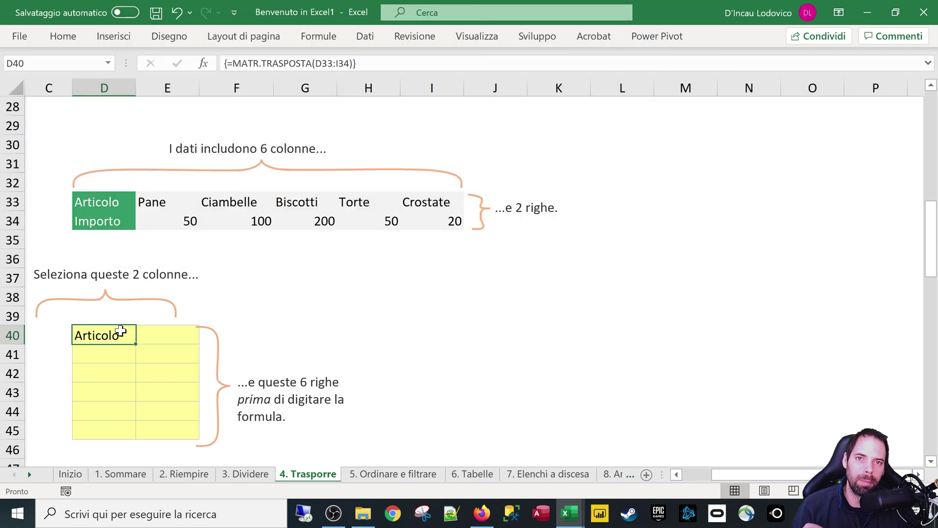
{"action": "left_click_drag", "start_coordinate": [126, 203], "coordinate": [441, 222]}
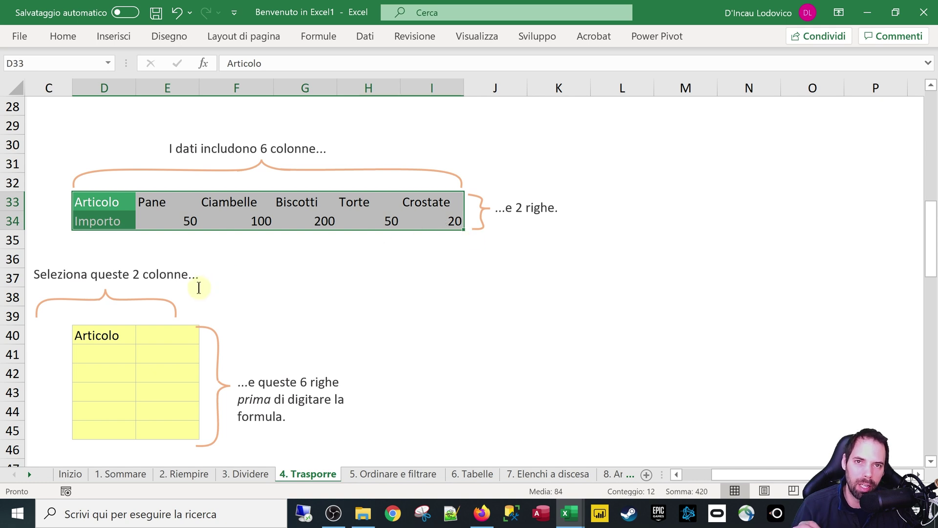
- Copy the MATR.TRASPOSTA formula text from D40 and clear the cell
{"action": "left_click", "coordinate": [105, 335]}
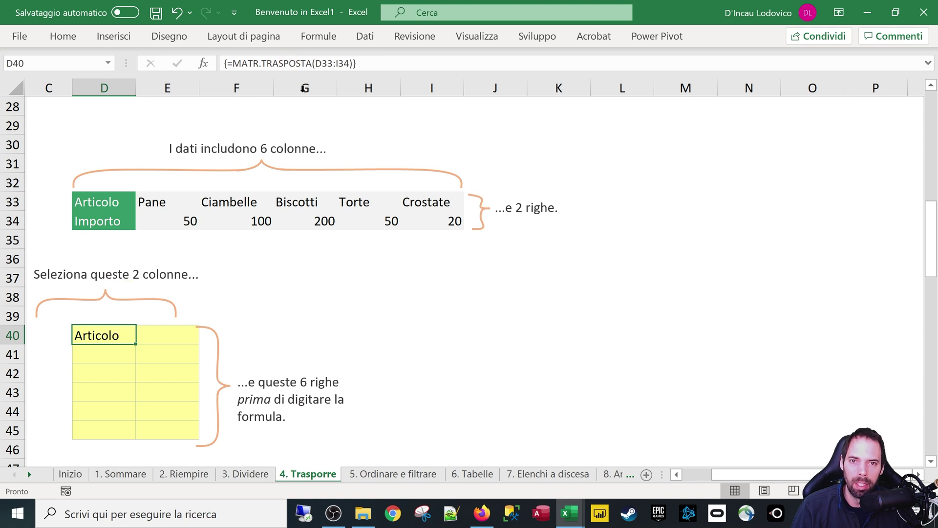
{"action": "left_click", "coordinate": [355, 69]}
{"action": "left_click_drag", "start_coordinate": [355, 66], "coordinate": [209, 63]}
{"action": "key", "text": "ctrl+c"}
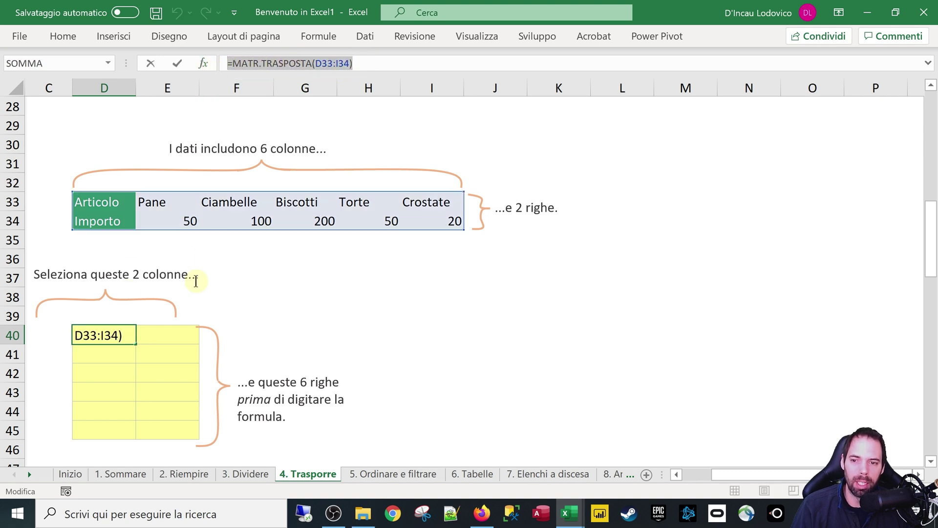
{"action": "key", "text": "Escape"}
{"action": "key", "text": "Delete"}
- Paste the formula as an array over D40:E42, showing Articolo/Importo, Pane 50 and Ciambelle 100
{"action": "left_click_drag", "start_coordinate": [88, 334], "coordinate": [167, 366]}
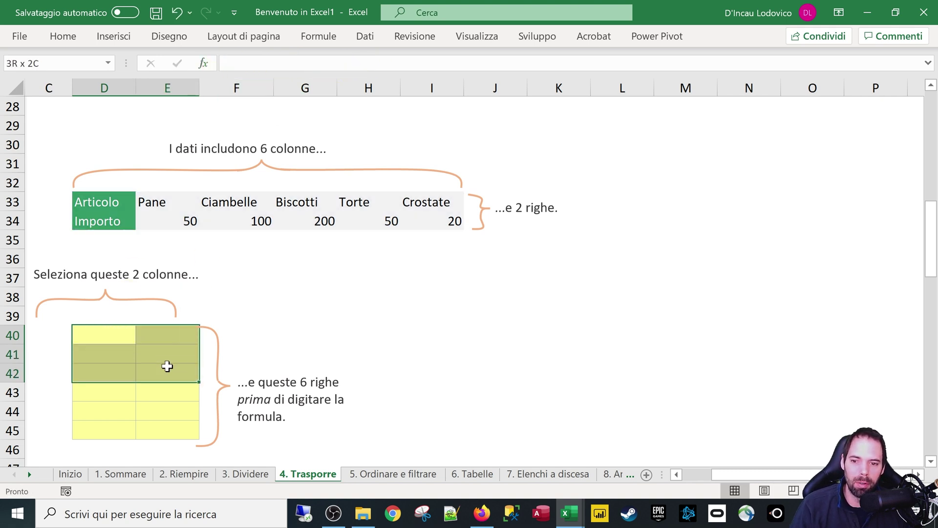
{"action": "left_click", "coordinate": [262, 70]}
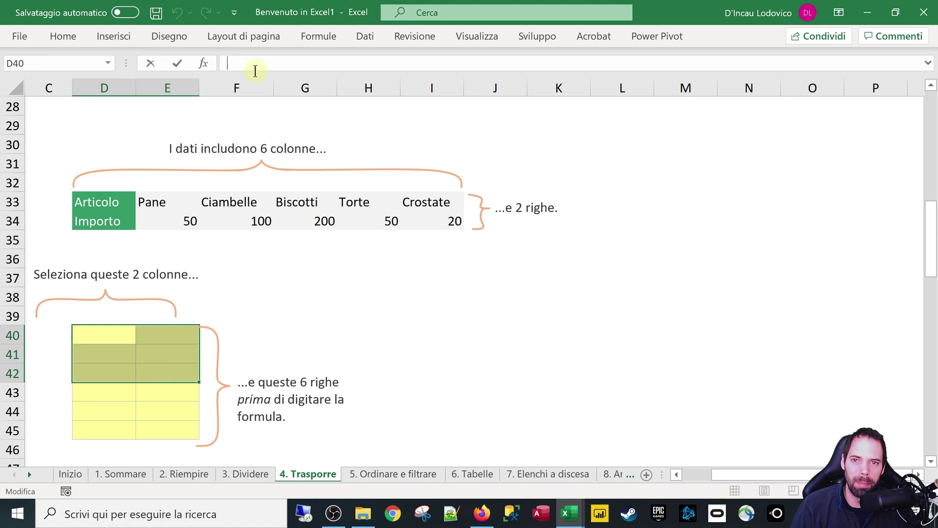
{"action": "key", "text": "ctrl+v"}
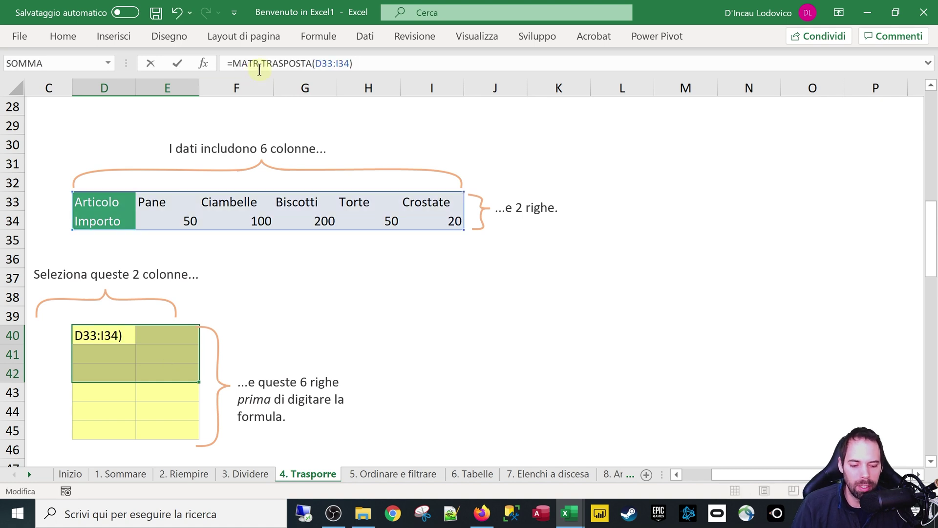
{"action": "key", "text": "ctrl+shift+Return"}
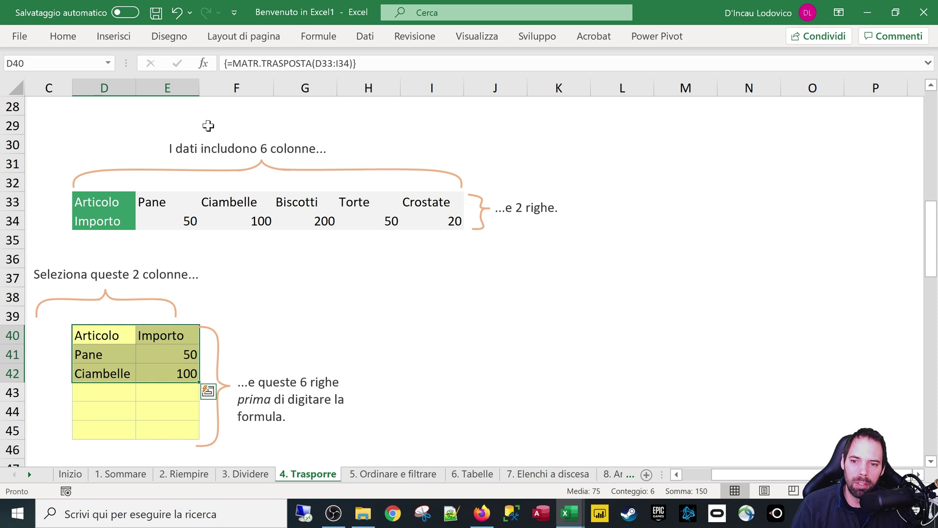
{"action": "left_click_drag", "start_coordinate": [125, 202], "coordinate": [210, 224]}
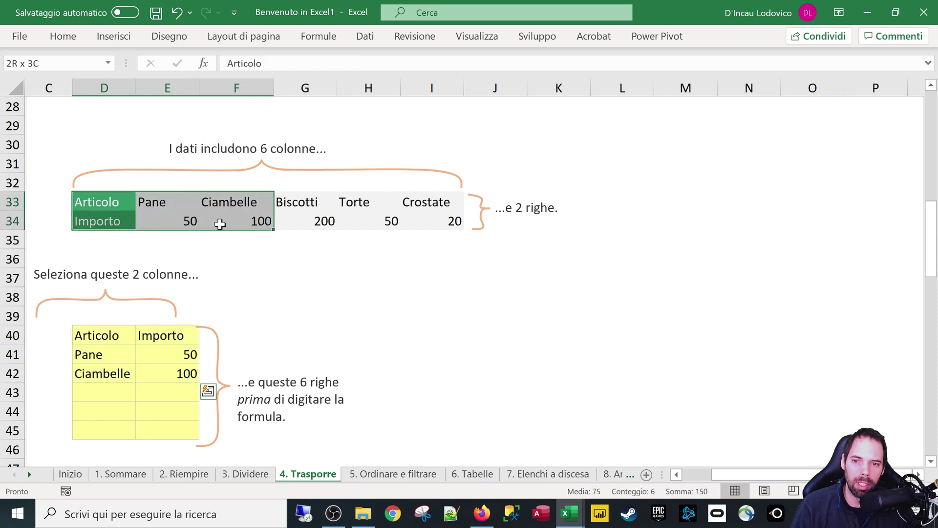
{"action": "left_click_drag", "start_coordinate": [220, 223], "coordinate": [216, 219]}
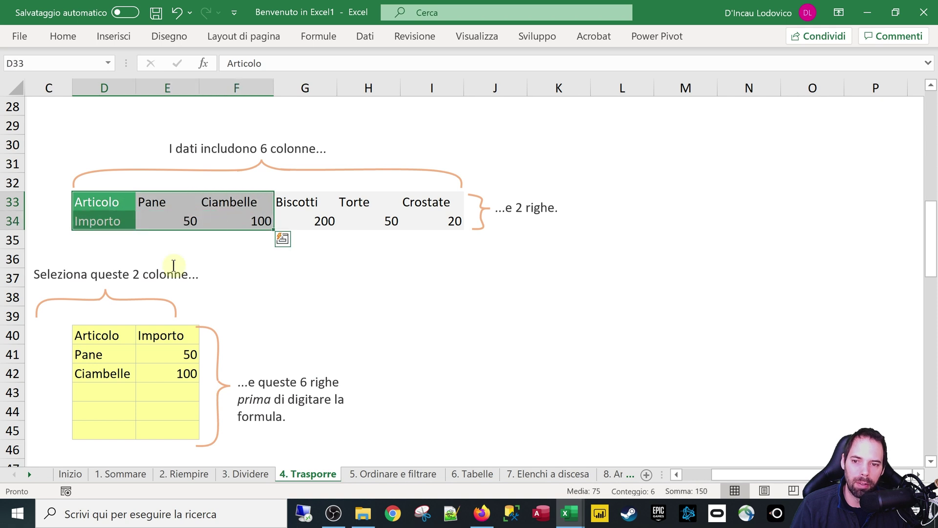
{"action": "left_click", "coordinate": [102, 386]}
{"action": "left_click", "coordinate": [182, 391]}
{"action": "left_click", "coordinate": [175, 413]}
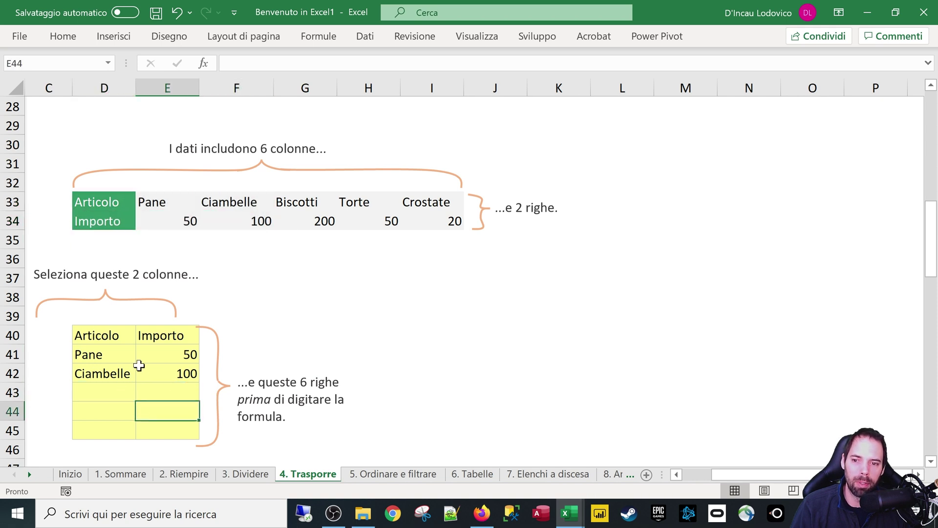
{"action": "left_click", "coordinate": [141, 367]}
{"action": "left_click", "coordinate": [128, 359]}
{"action": "left_click", "coordinate": [106, 333]}
{"action": "left_click", "coordinate": [156, 332]}
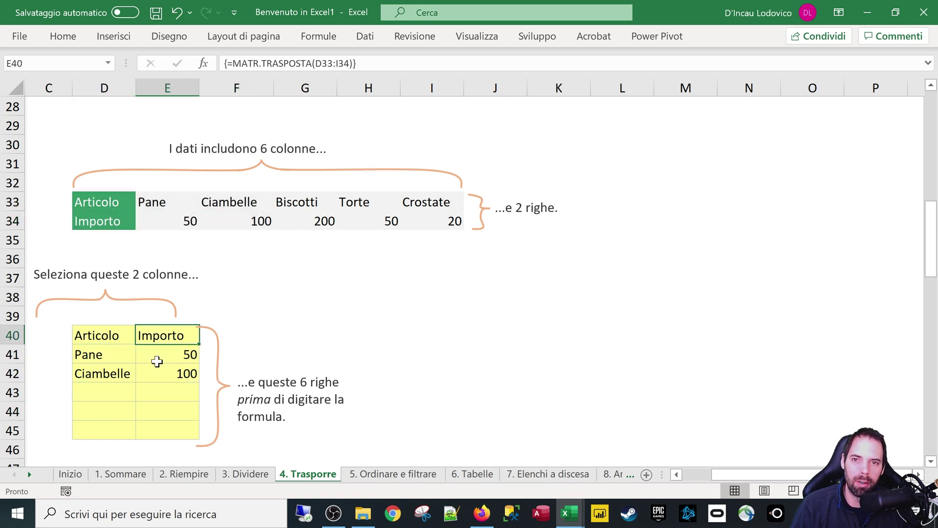
{"action": "left_click", "coordinate": [157, 361]}
{"action": "left_click", "coordinate": [130, 339]}
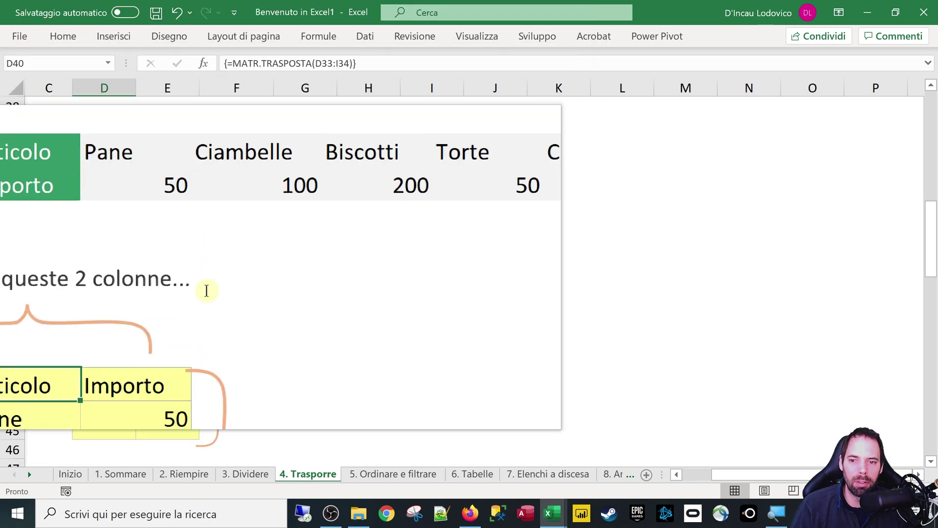
{"action": "left_click", "coordinate": [160, 361]}
{"action": "left_click", "coordinate": [110, 374]}
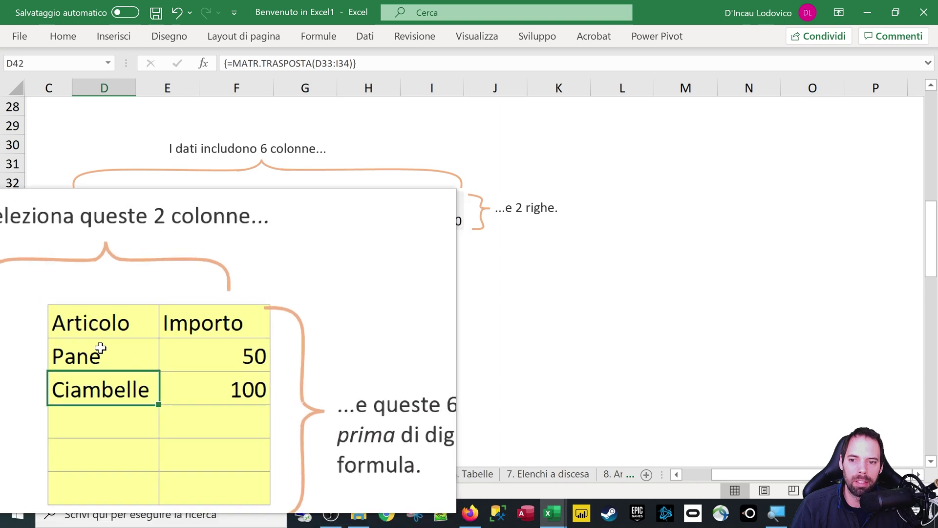
{"action": "left_click", "coordinate": [103, 352]}
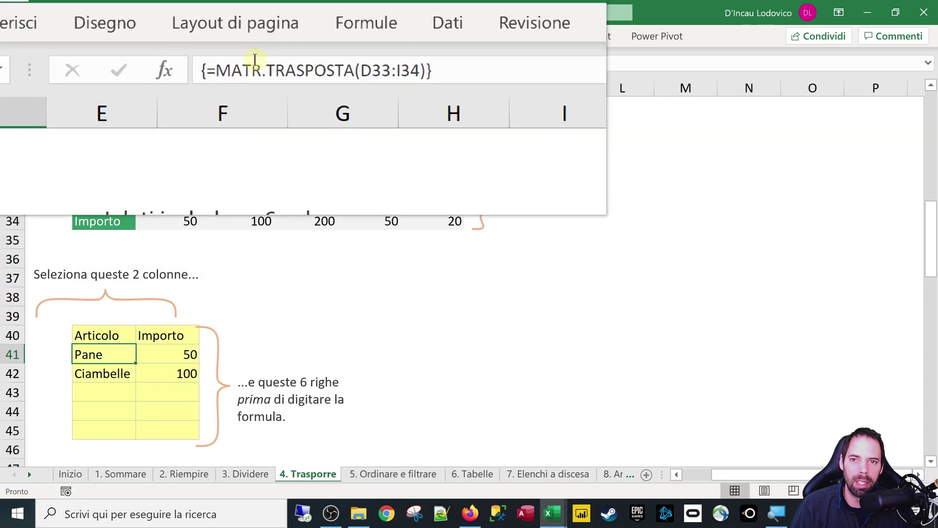
{"action": "left_click", "coordinate": [276, 63]}
{"action": "left_click", "coordinate": [340, 64]}
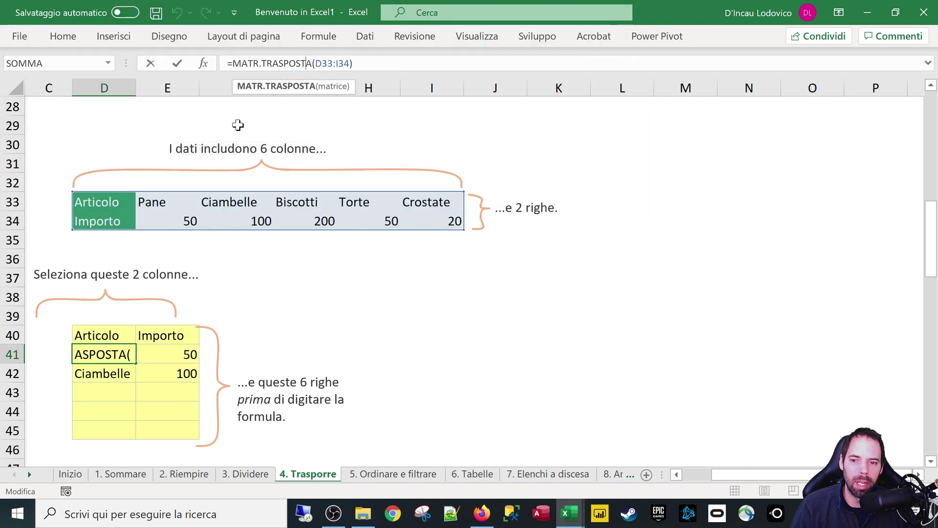
{"action": "left_click", "coordinate": [133, 403]}
{"action": "key", "text": "Escape"}
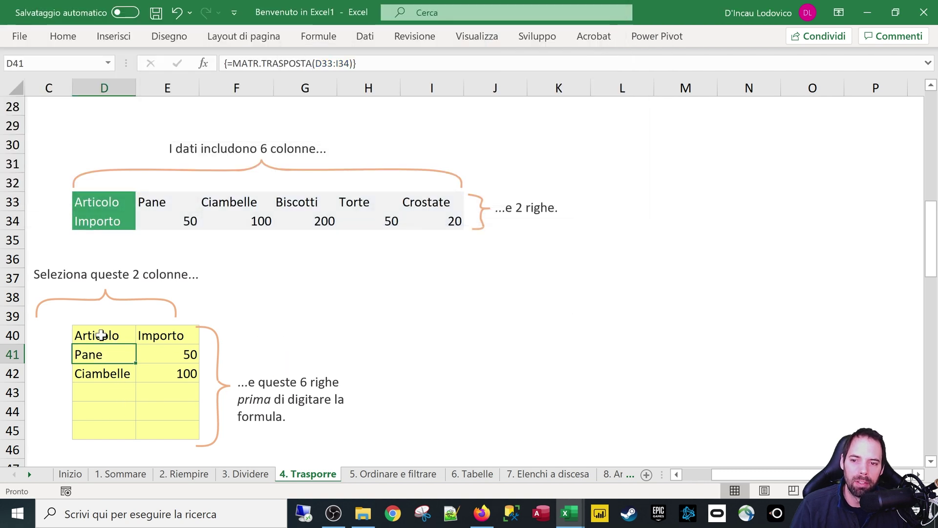
{"action": "left_click", "coordinate": [101, 335]}
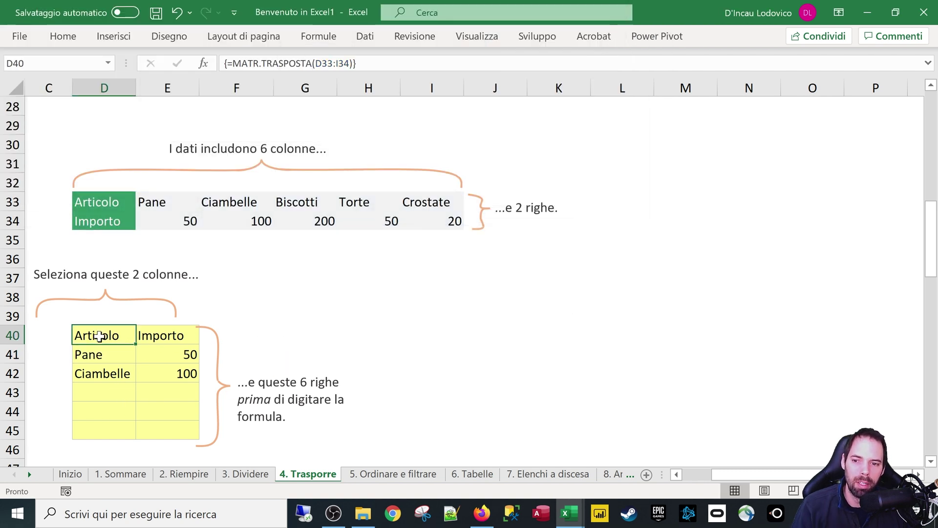
{"action": "mouse_move", "coordinate": [104, 334]}
{"action": "left_mouse_down"}
{"action": "mouse_move", "coordinate": [172, 352]}
{"action": "mouse_move", "coordinate": [167, 425]}
{"action": "left_mouse_up"}
{"action": "mouse_move", "coordinate": [125, 205]}
{"action": "left_mouse_down"}
{"action": "mouse_move", "coordinate": [247, 203]}
{"action": "mouse_move", "coordinate": [457, 221]}
{"action": "left_mouse_up"}
{"action": "left_click", "coordinate": [104, 334]}
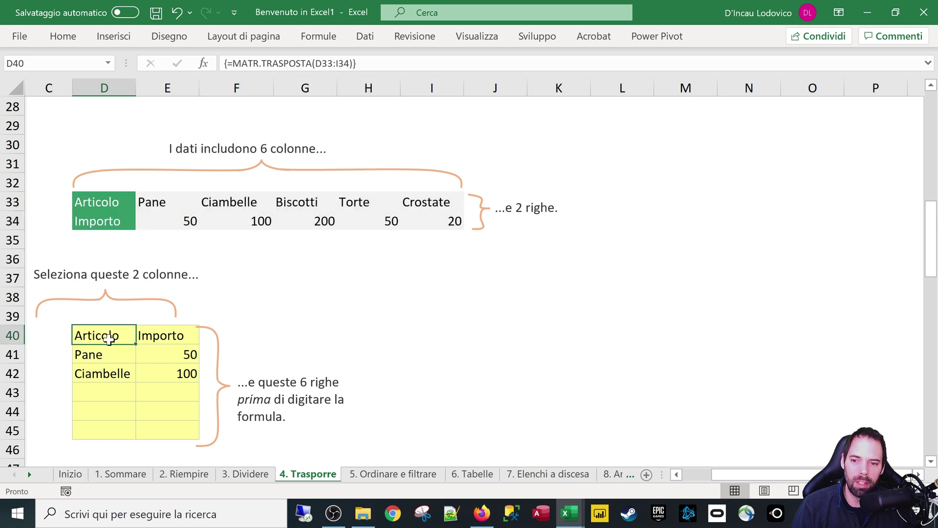
{"action": "left_click_drag", "start_coordinate": [112, 336], "coordinate": [152, 371]}
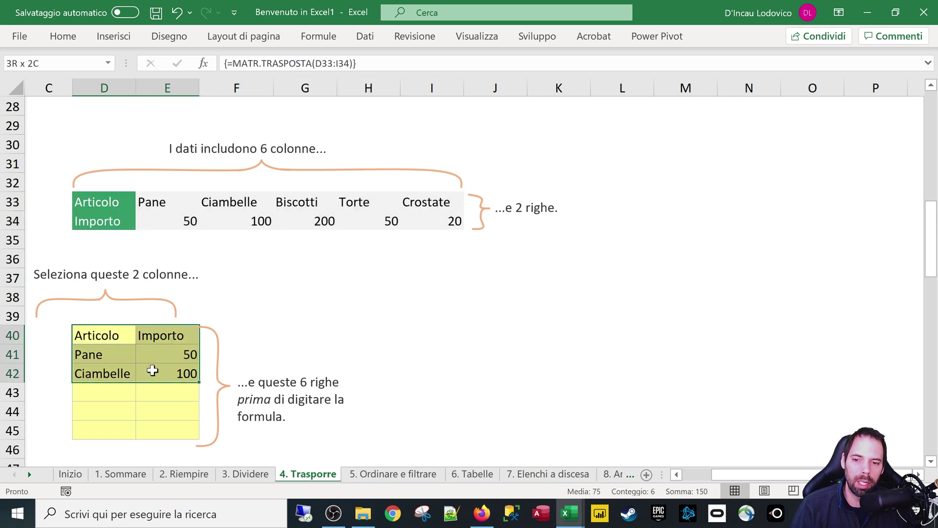
{"action": "left_click", "coordinate": [119, 368]}
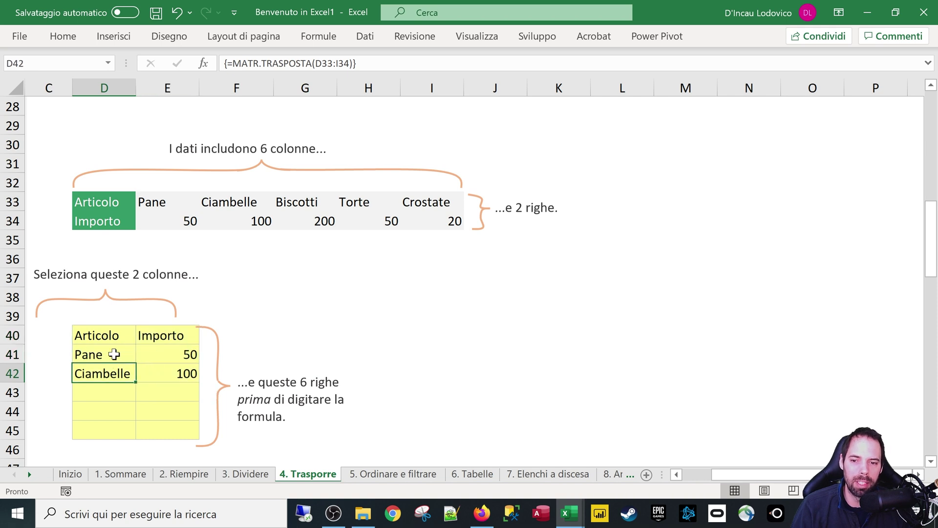
{"action": "left_click", "coordinate": [190, 224]}
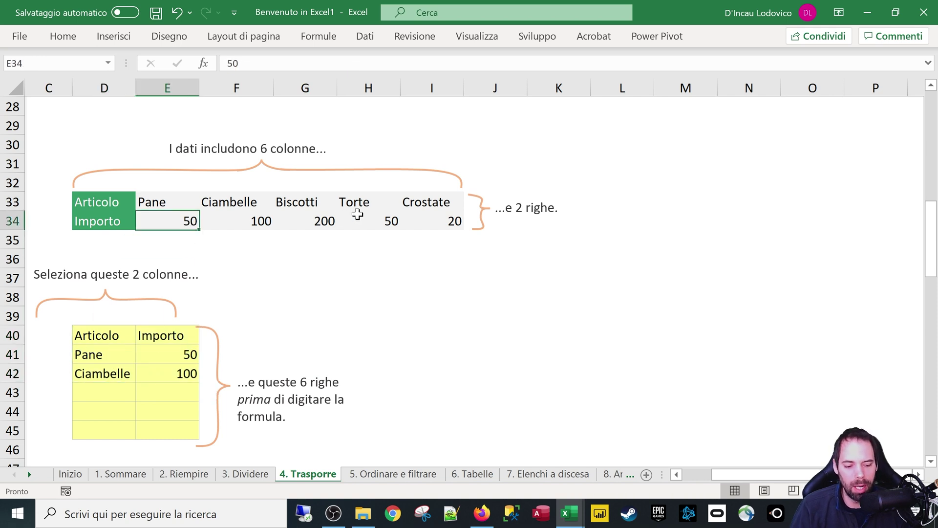
- Change Pane's amount in E34 to 400 and confirm E41 now shows 400
{"action": "key", "text": "BackSpace"}
{"action": "key", "text": "BackSpace"}
{"action": "type", "text": "400"}
{"action": "key", "text": "Return"}
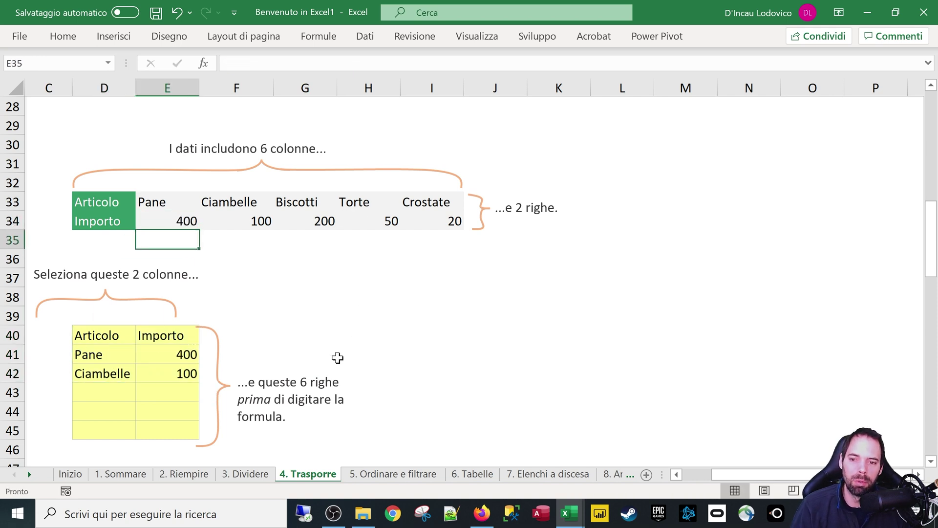
{"action": "left_click", "coordinate": [146, 356]}
{"action": "left_click", "coordinate": [105, 370]}
{"action": "key", "text": "Up"}
{"action": "key", "text": "Right"}
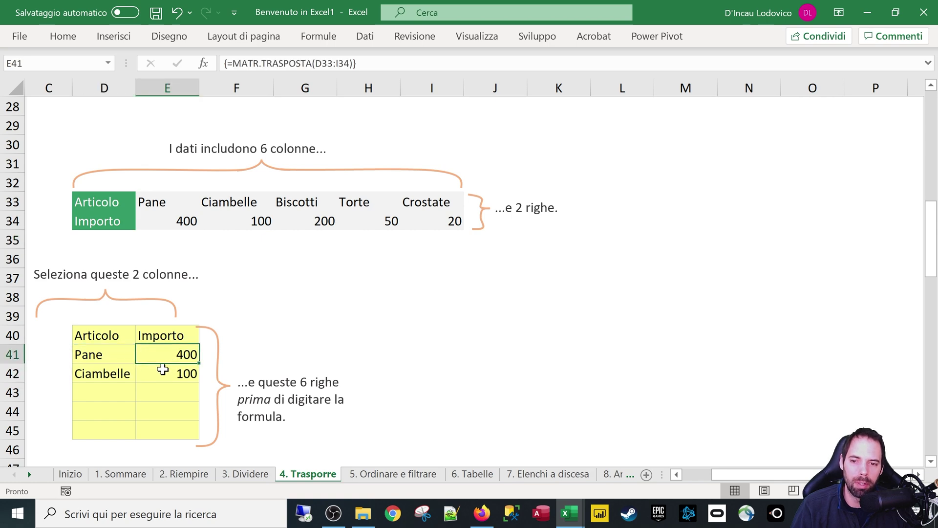
- Compare the original table D5:I6 with the pasted vertical table D9:E14 further up
{"action": "scroll", "coordinate": [191, 245], "scroll_direction": "up", "scroll_amount": 4}
{"action": "scroll", "coordinate": [191, 242], "scroll_direction": "up", "scroll_amount": 2}
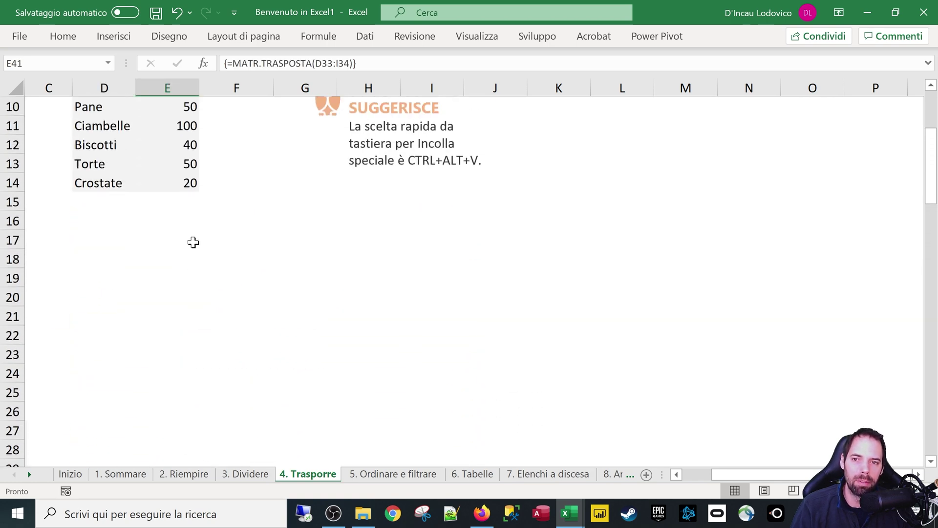
{"action": "scroll", "coordinate": [184, 238], "scroll_direction": "up", "scroll_amount": 2}
{"action": "scroll", "coordinate": [166, 259], "scroll_direction": "up", "scroll_amount": 1}
{"action": "scroll", "coordinate": [148, 284], "scroll_direction": "down", "scroll_amount": 2}
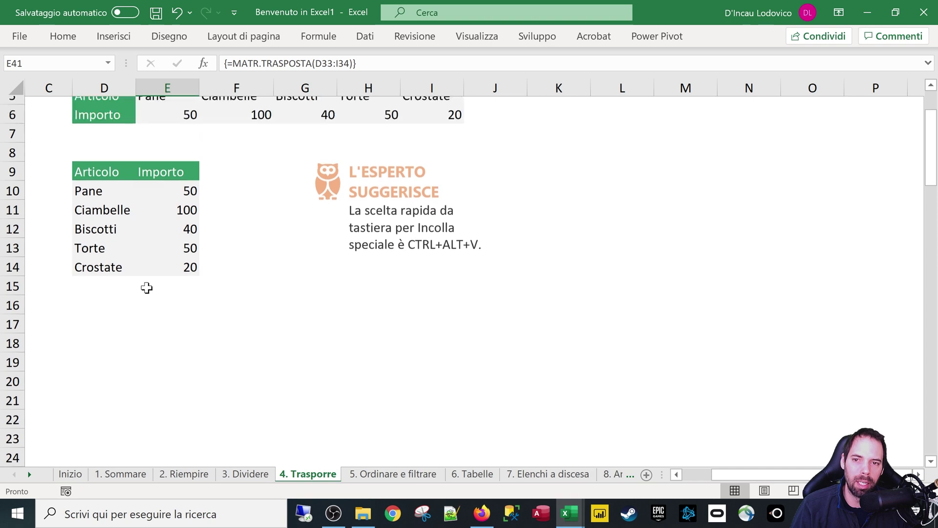
{"action": "scroll", "coordinate": [144, 293], "scroll_direction": "up", "scroll_amount": 2}
{"action": "scroll", "coordinate": [127, 293], "scroll_direction": "down", "scroll_amount": 2}
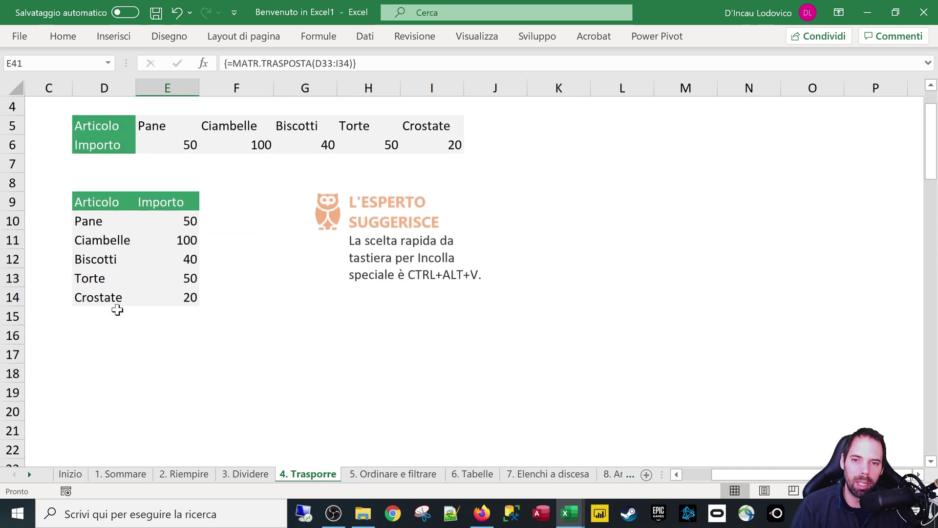
{"action": "left_click_drag", "start_coordinate": [112, 124], "coordinate": [438, 146]}
{"action": "left_click_drag", "start_coordinate": [103, 203], "coordinate": [155, 296]}
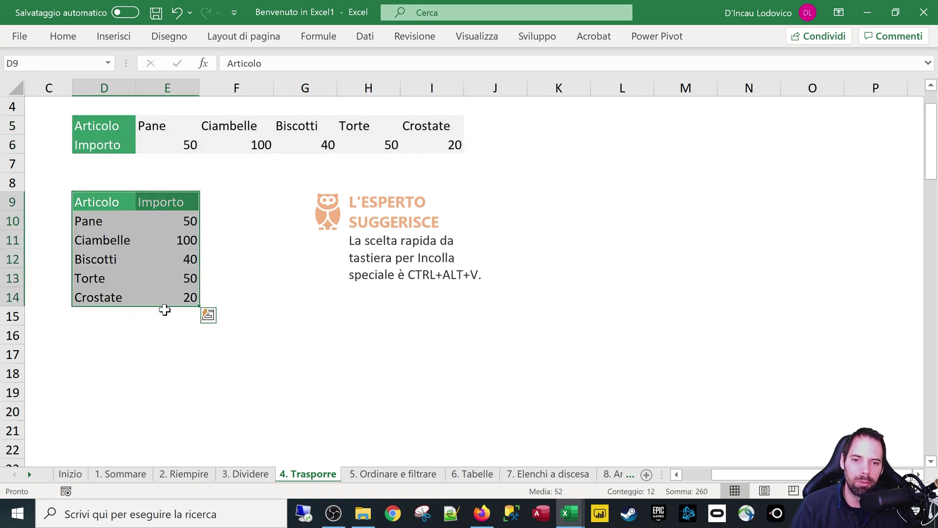
{"action": "scroll", "coordinate": [105, 411], "scroll_direction": "down", "scroll_amount": 4}
{"action": "scroll", "coordinate": [95, 391], "scroll_direction": "down", "scroll_amount": 3}
{"action": "scroll", "coordinate": [96, 390], "scroll_direction": "down", "scroll_amount": 1}
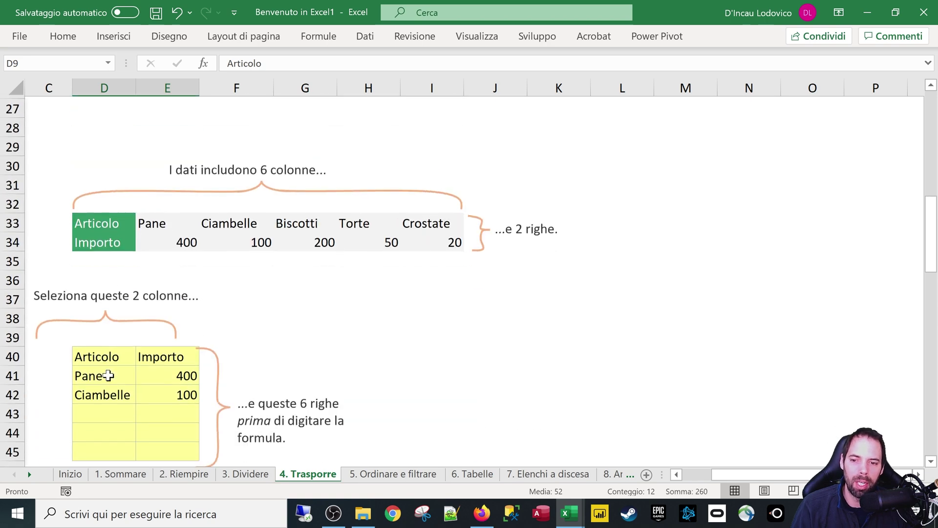
{"action": "scroll", "coordinate": [108, 375], "scroll_direction": "down", "scroll_amount": 1}
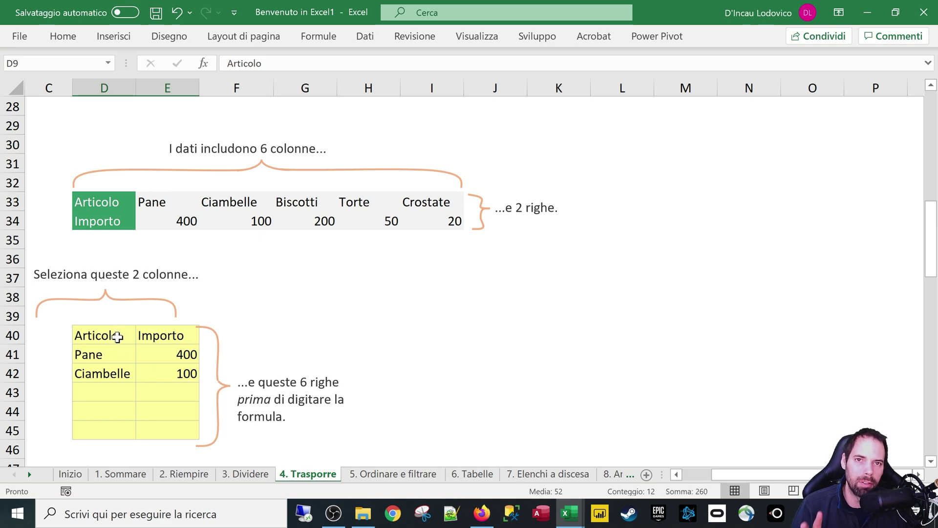
{"action": "left_click_drag", "start_coordinate": [721, 474], "coordinate": [709, 475]}
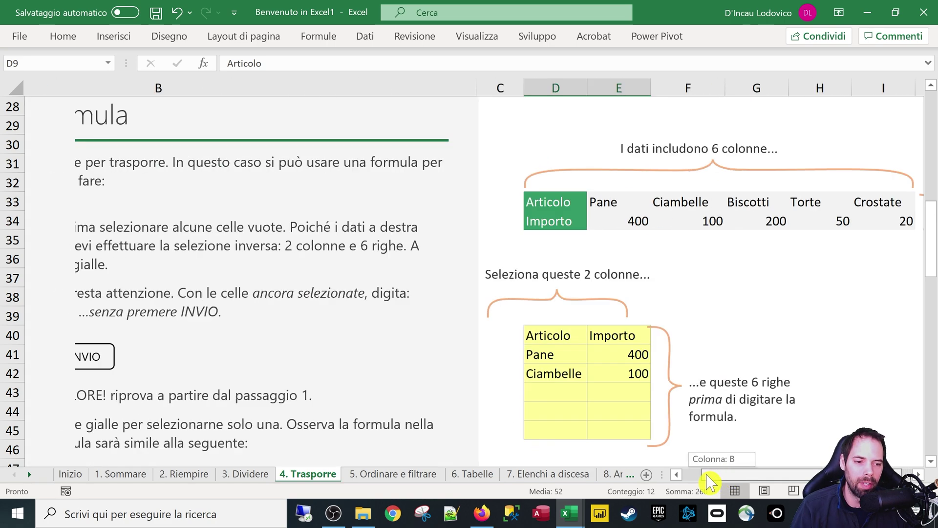
{"action": "scroll", "coordinate": [767, 397], "scroll_direction": "down", "scroll_amount": 3}
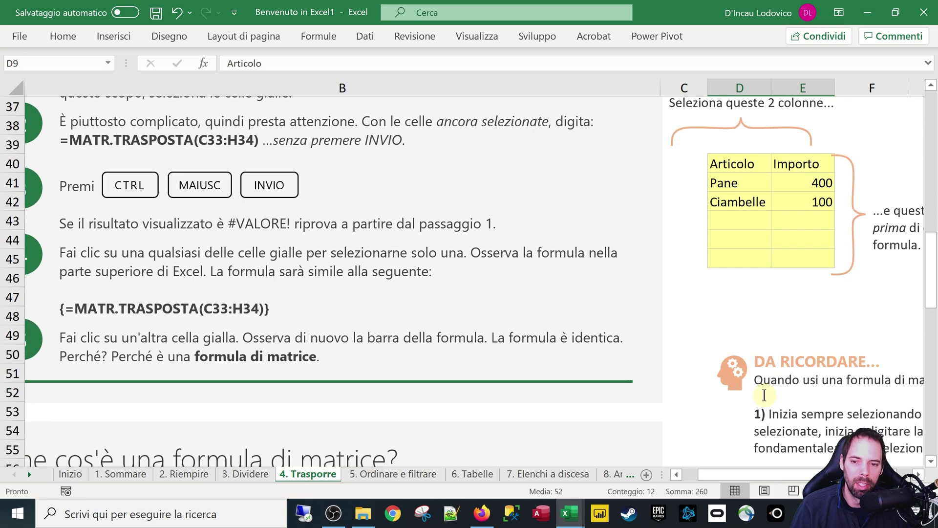
{"action": "scroll", "coordinate": [770, 391], "scroll_direction": "up", "scroll_amount": 7}
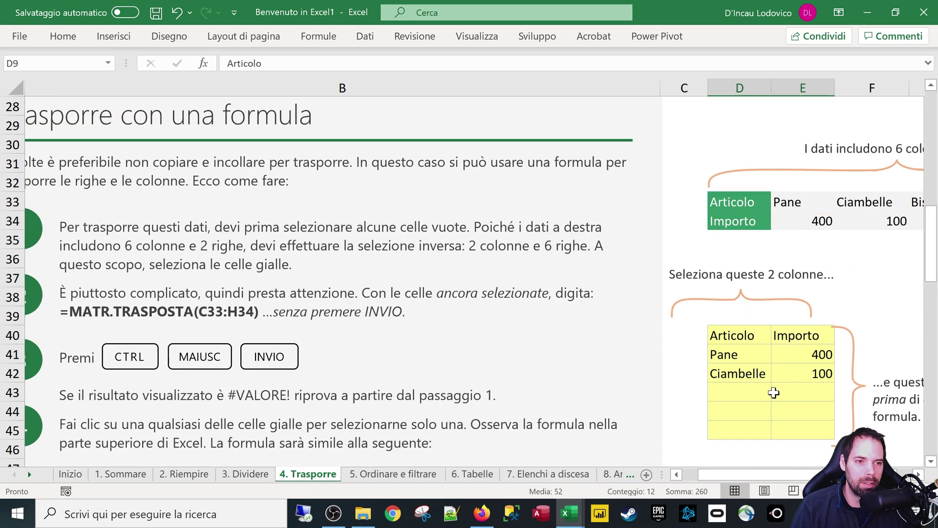
{"action": "scroll", "coordinate": [770, 396], "scroll_direction": "up", "scroll_amount": 5}
{"action": "scroll", "coordinate": [765, 403], "scroll_direction": "up", "scroll_amount": 2}
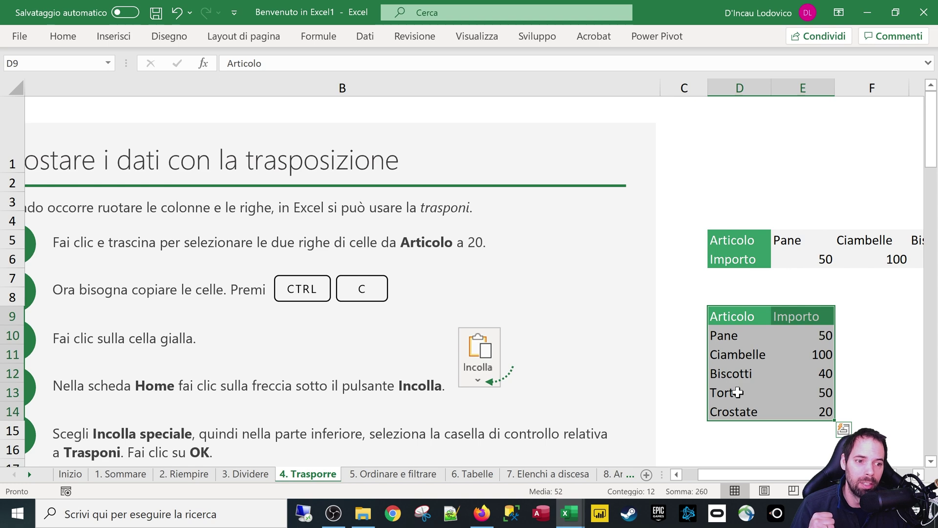
{"action": "left_click_drag", "start_coordinate": [748, 475], "coordinate": [763, 482]}
{"action": "left_click", "coordinate": [125, 270]}
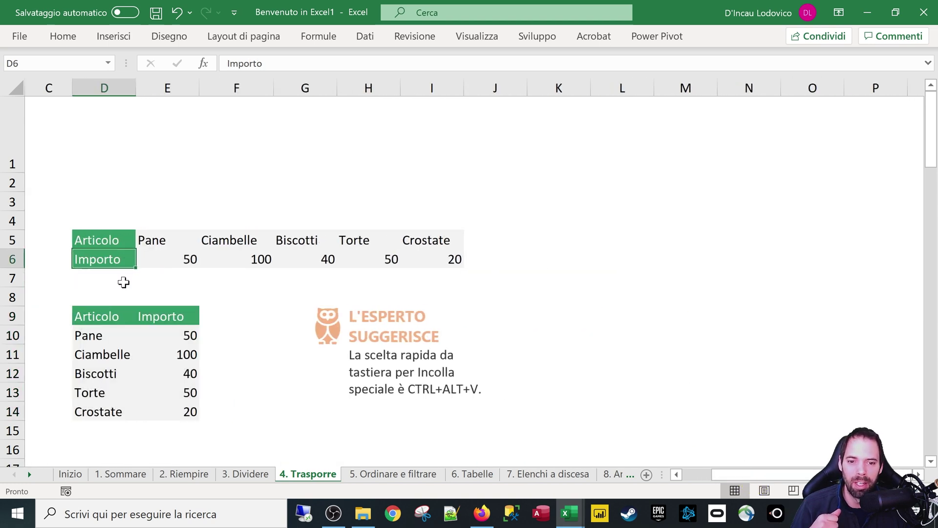
{"action": "scroll", "coordinate": [124, 282], "scroll_direction": "down", "scroll_amount": 2}
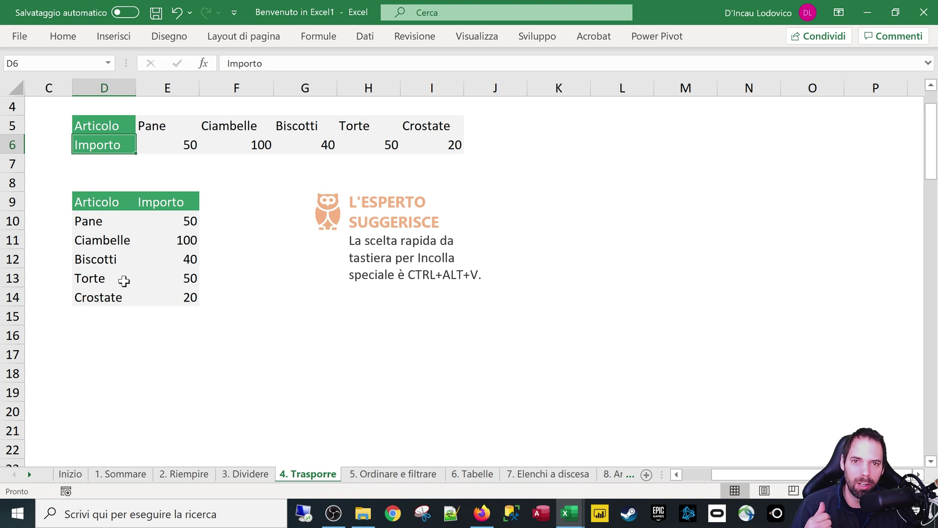